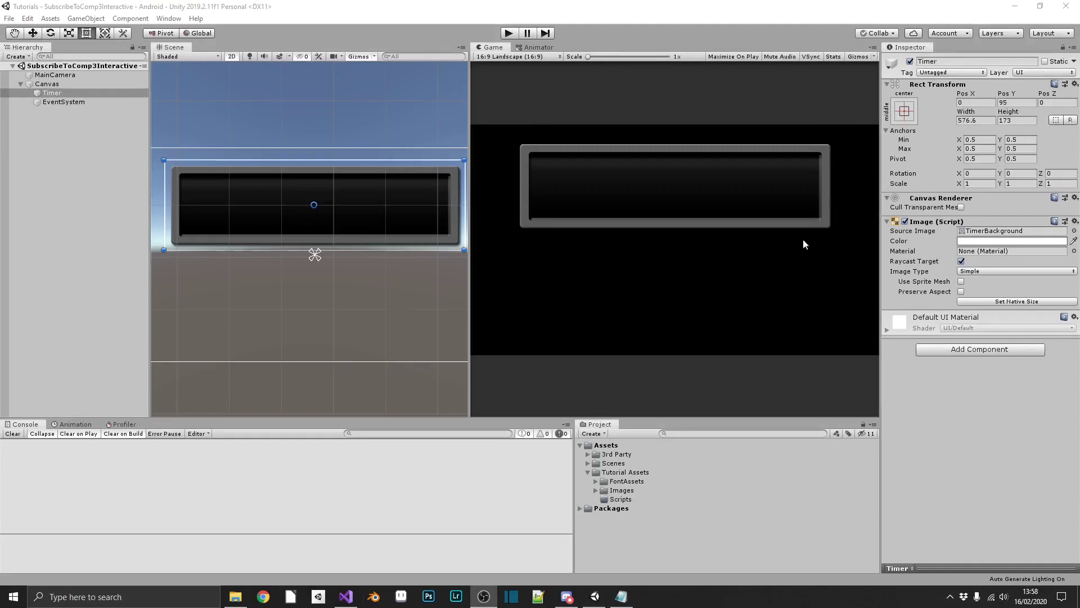
Inspect the Canvas and Timer objects, then find the DIGITALDREAM font in FontAssets/BaseFonts
left_click(61, 85)
left_click(52, 93)
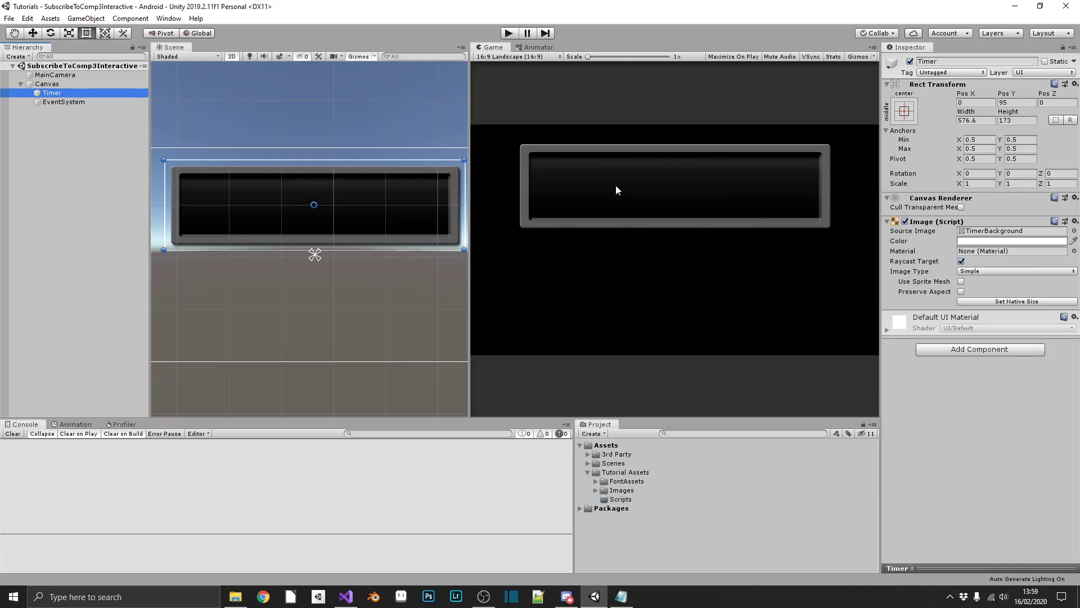
left_click(596, 481)
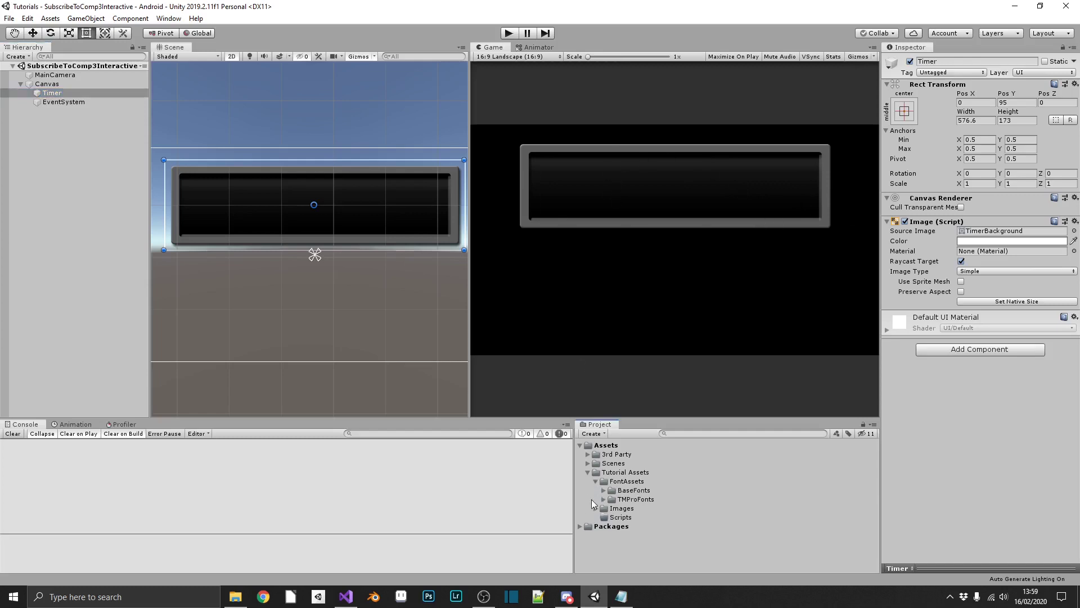
left_click(604, 490)
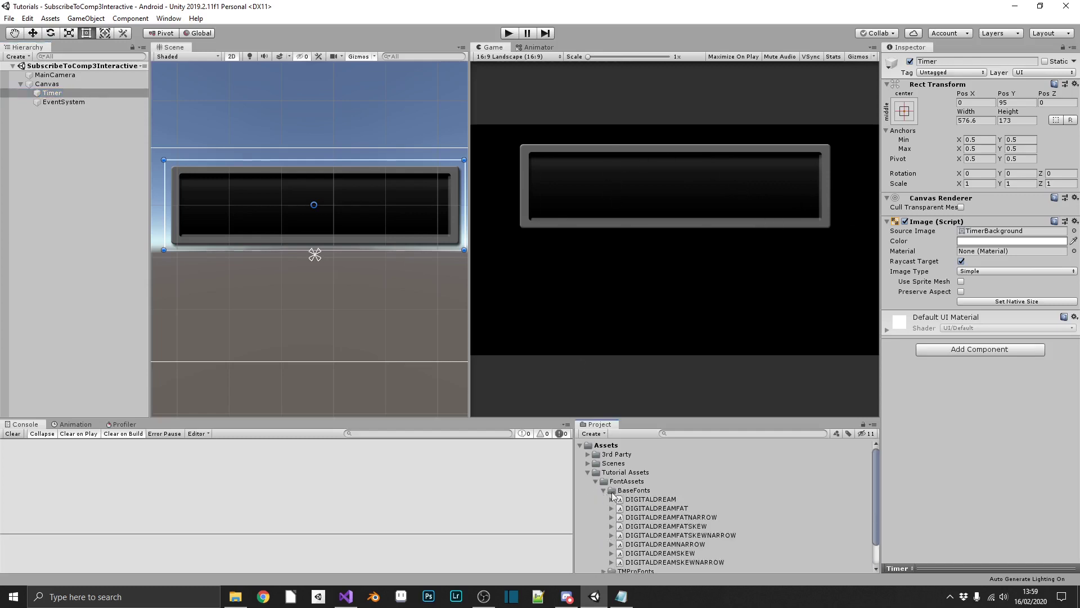
left_click(662, 500)
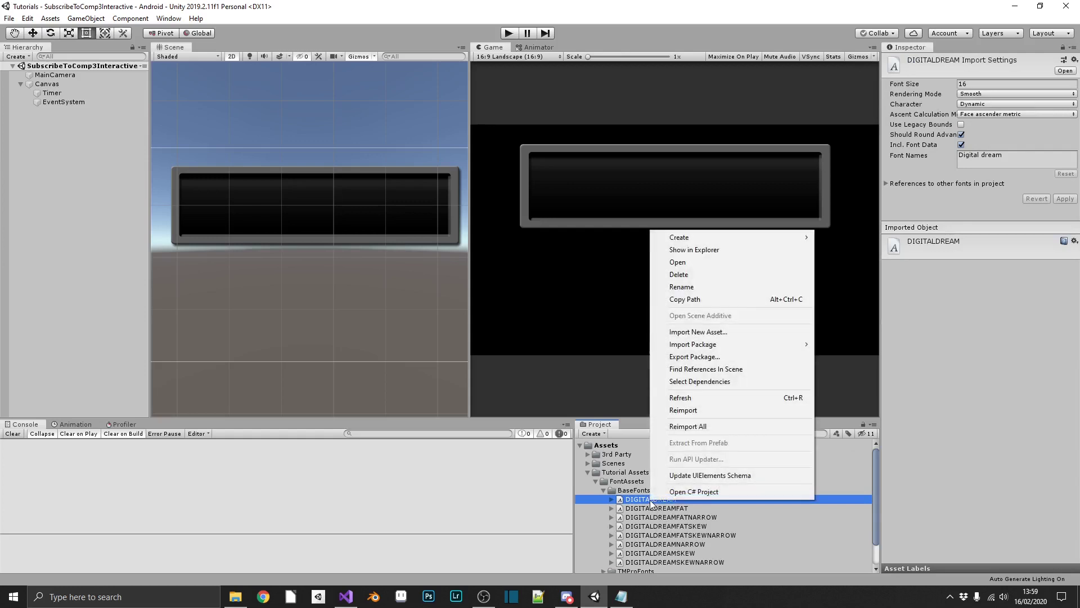
right_click(651, 501)
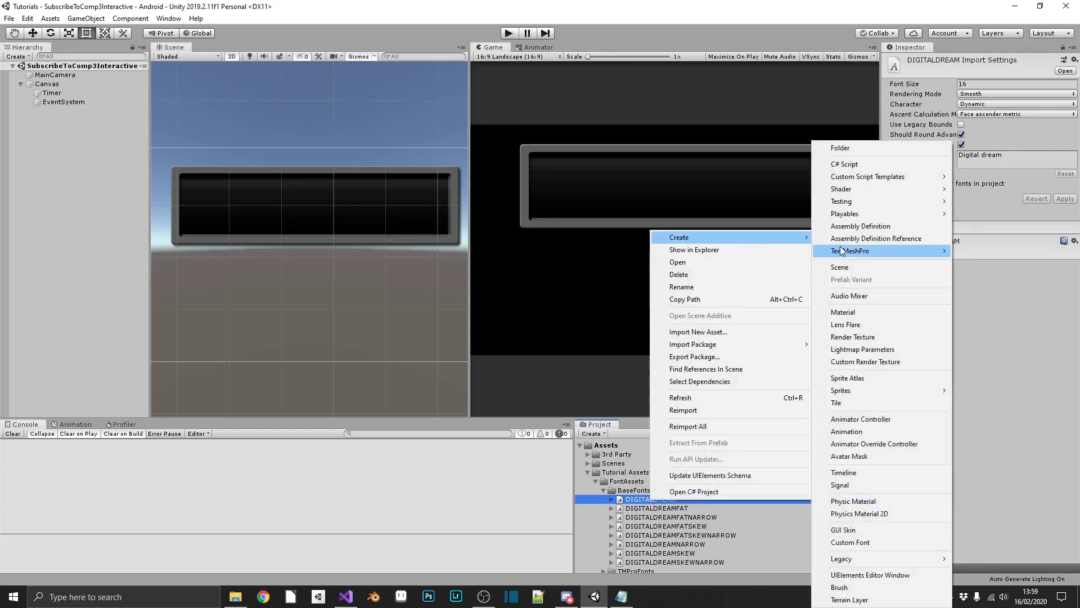
mouse_move(849, 251)
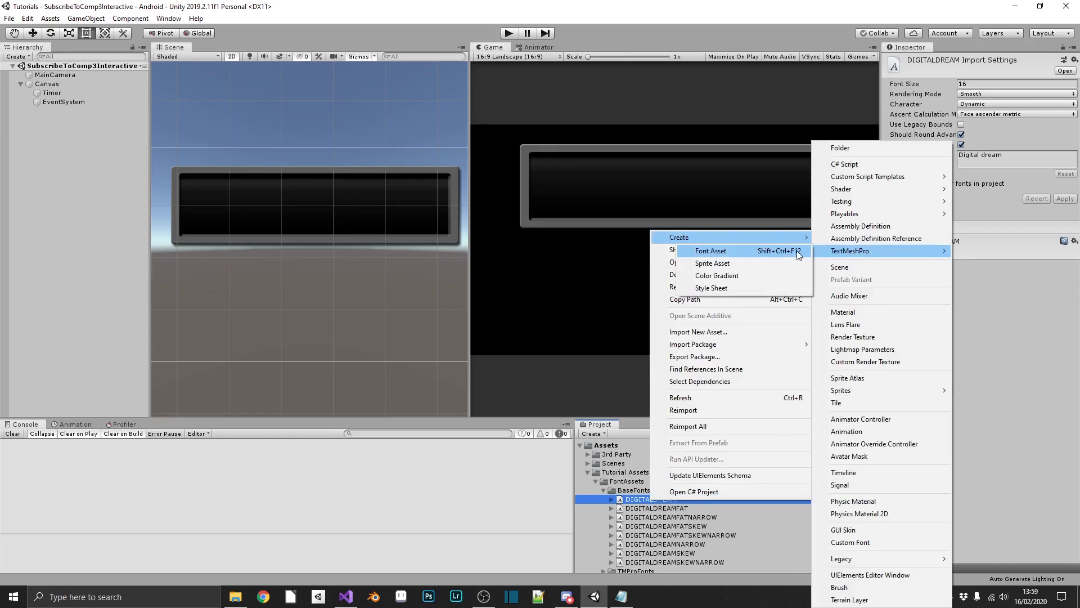
left_click(603, 488)
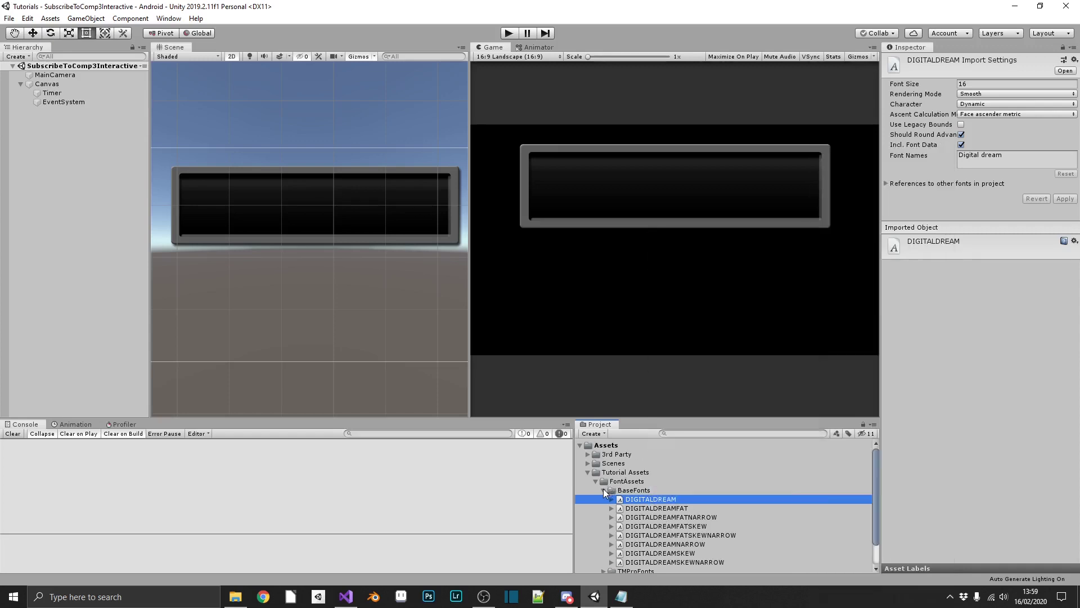
Check the DIGITALDREAM SDF assets in TMProFonts, then create a C# script in Scripts
left_click(604, 499)
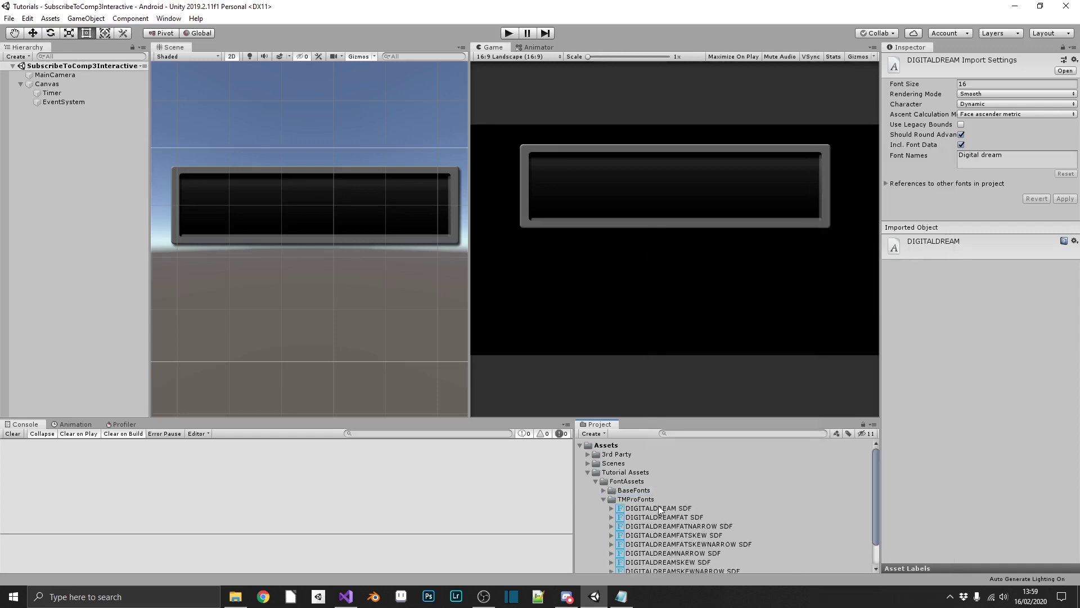
scroll(659, 510, "down", 3)
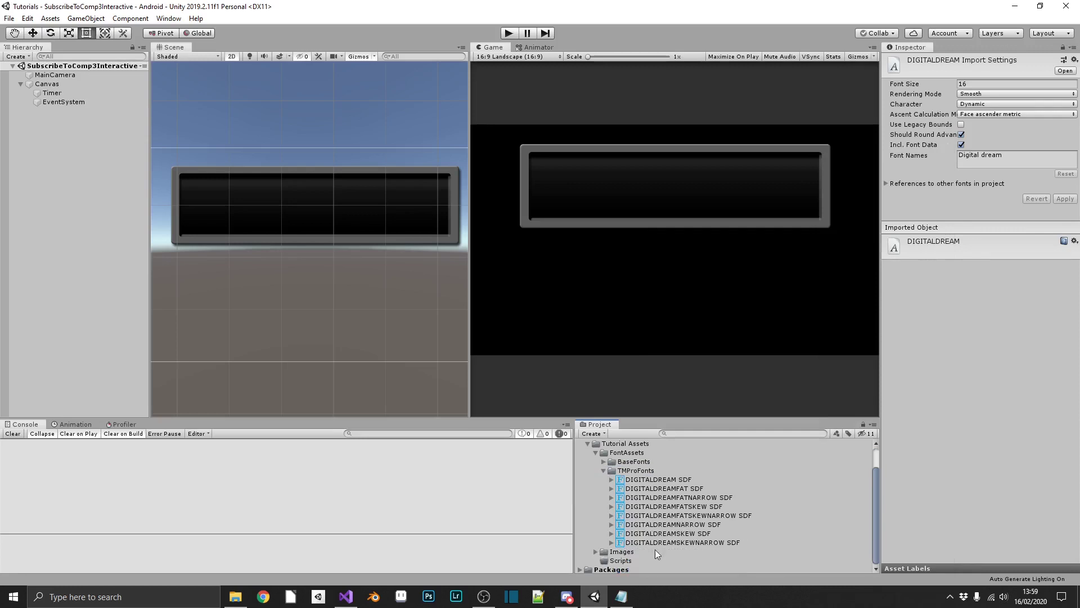
left_click(603, 470)
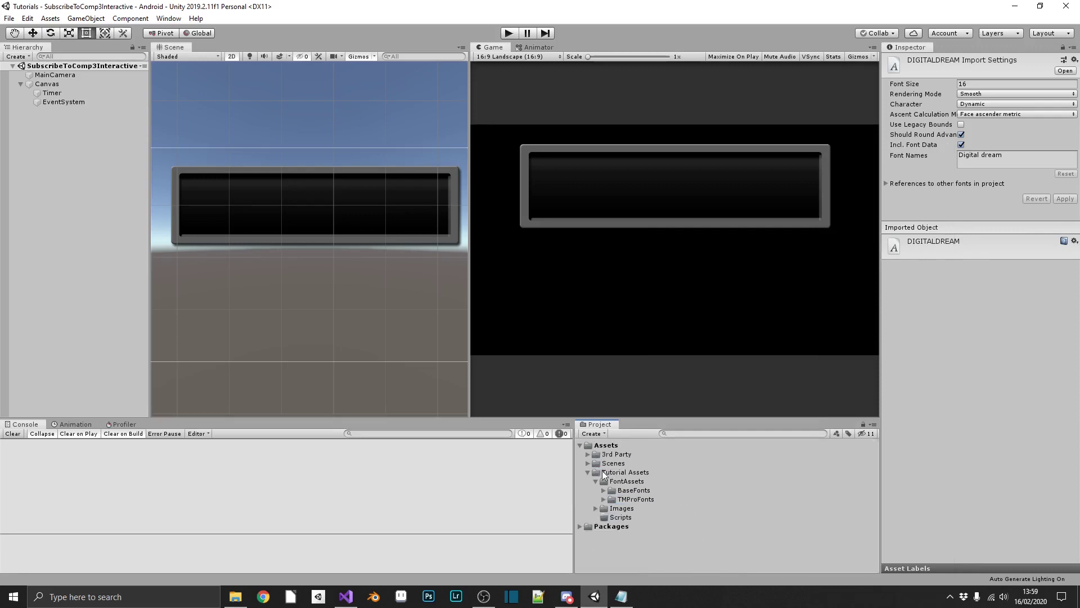
right_click(621, 516)
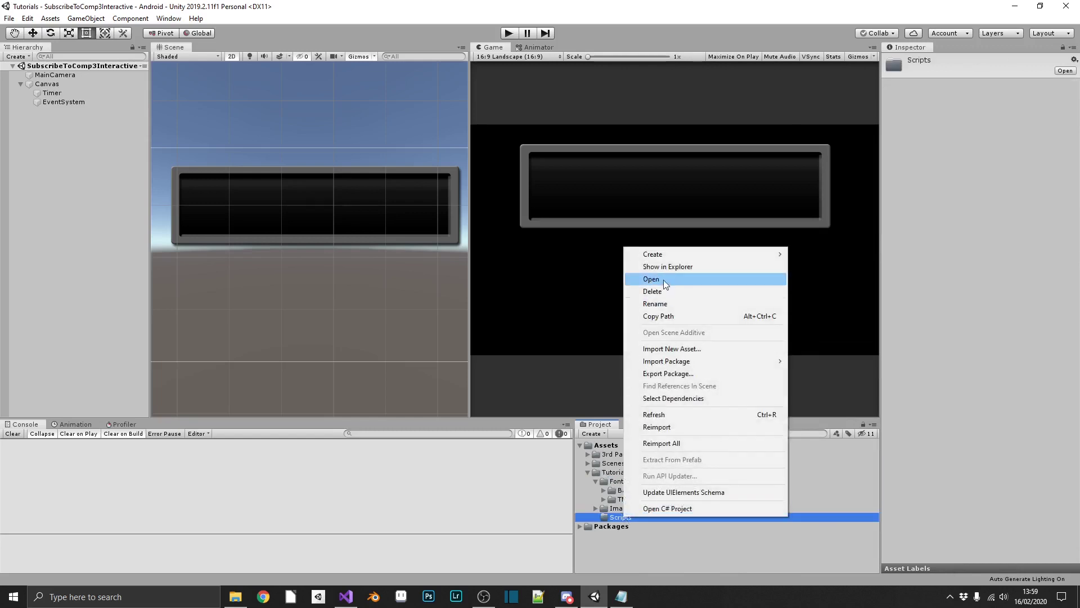
left_click(817, 167)
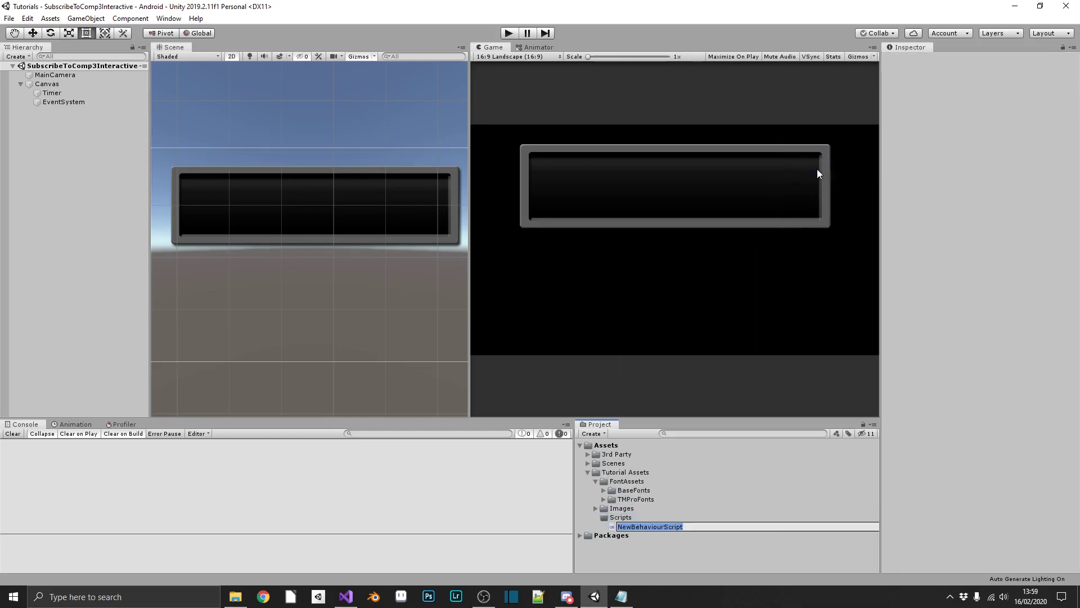
Name the new script Timer and ignore the solution-modified notice in Visual Studio
type("Timer")
key("Return")
key("Return")
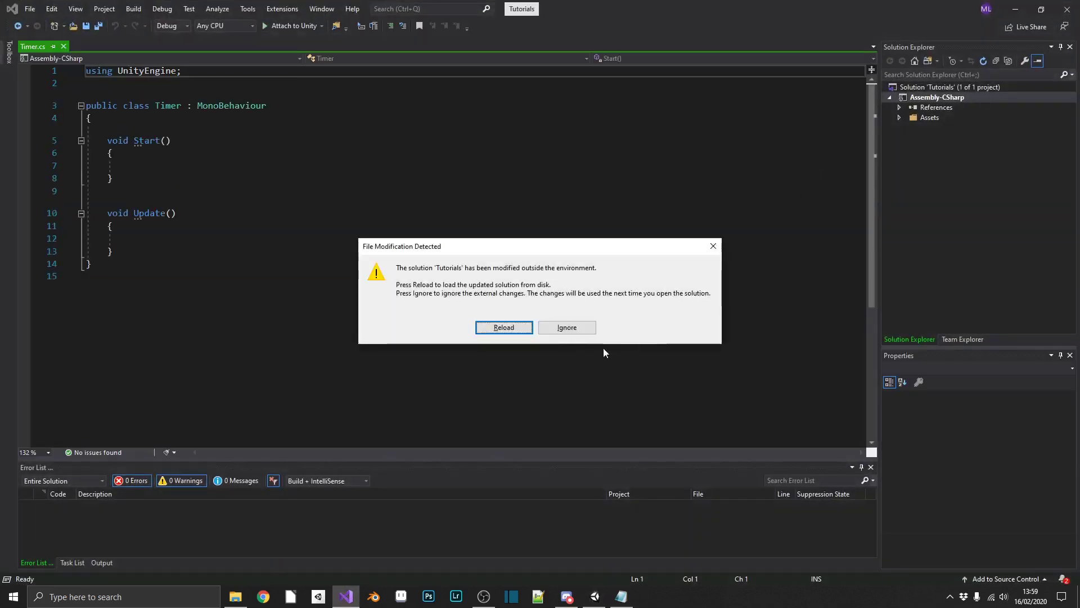
left_click(563, 328)
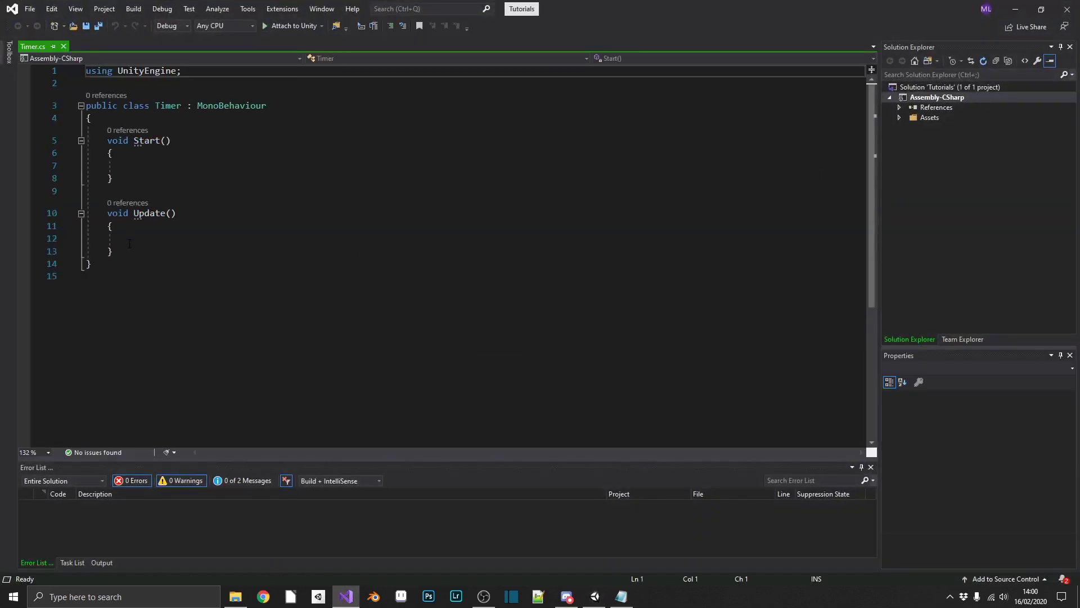
Add 'using TMPro;' and 'using System;' below the UnityEngine import and save
mouse_move(129, 244)
left_mouse_down()
mouse_move(107, 225)
mouse_move(107, 140)
left_mouse_up()
left_click(169, 191)
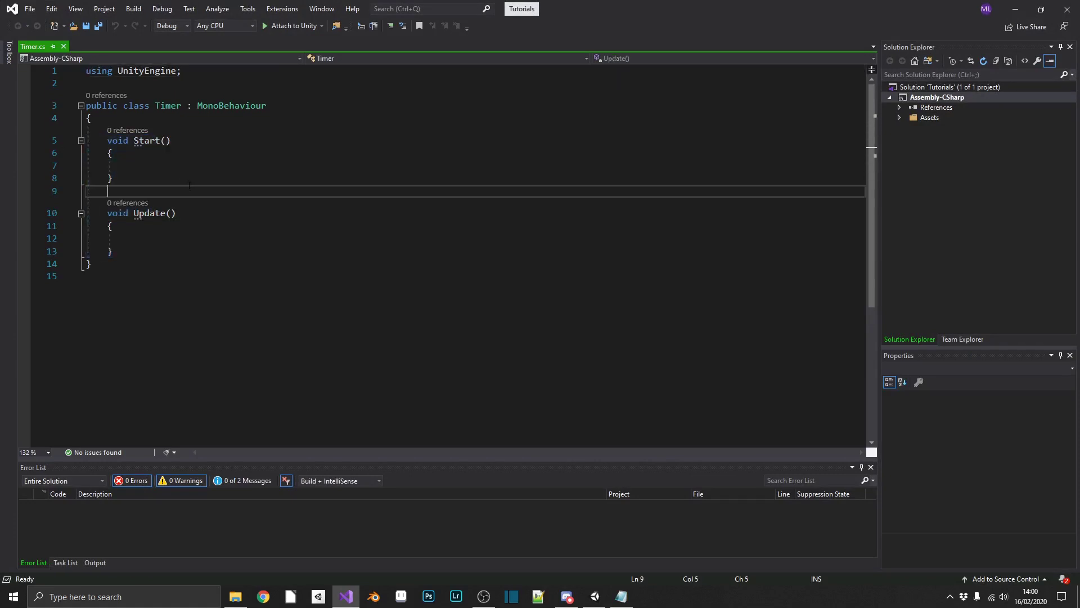
left_click(191, 70)
key("Return")
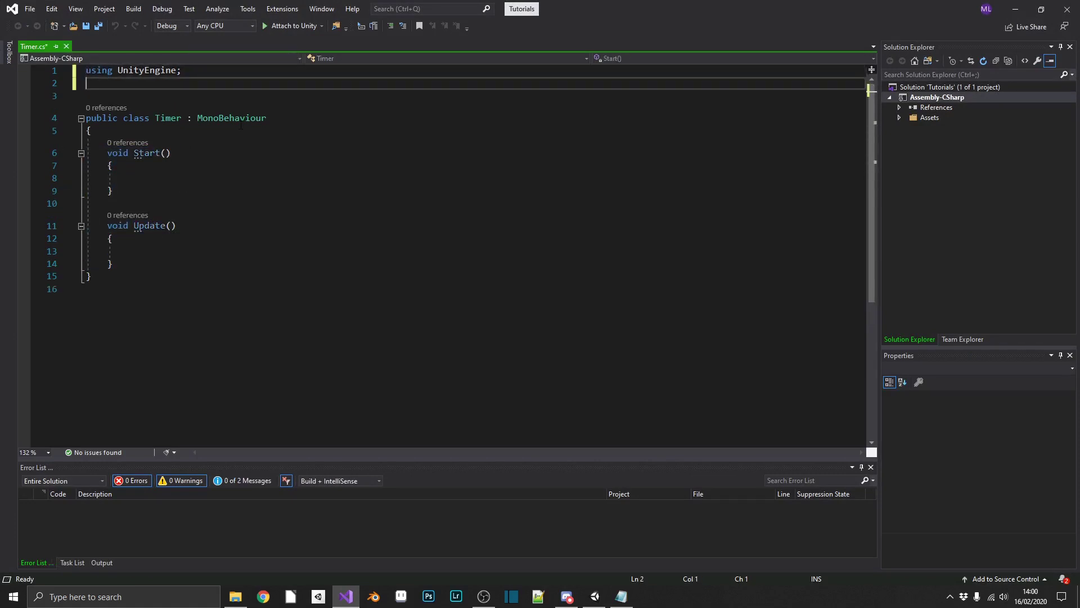
type("using TMPro;")
key("Return")
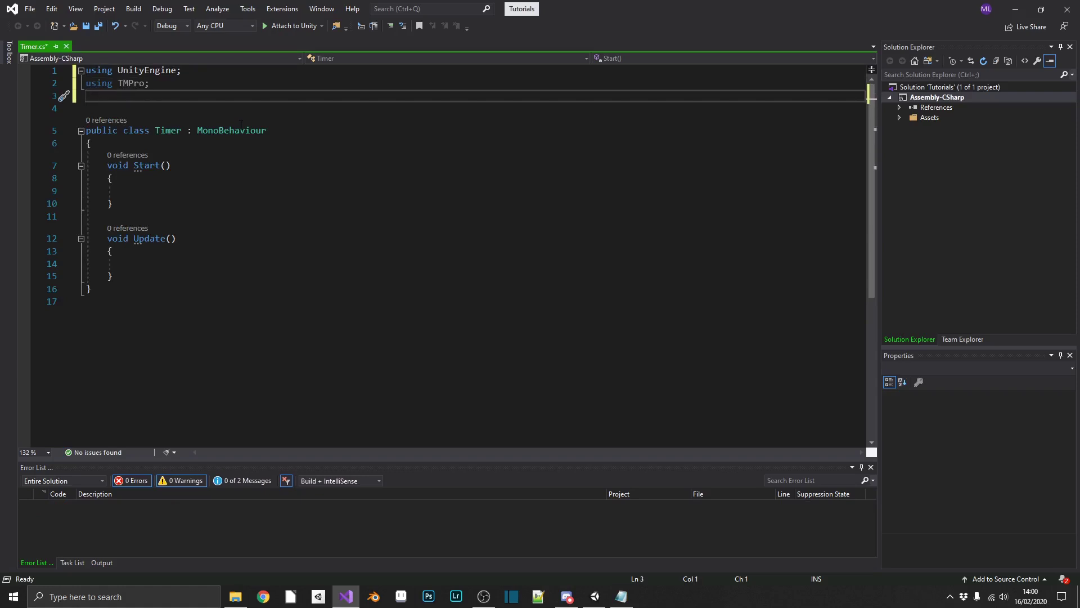
type("using System;")
key("ctrl+s")
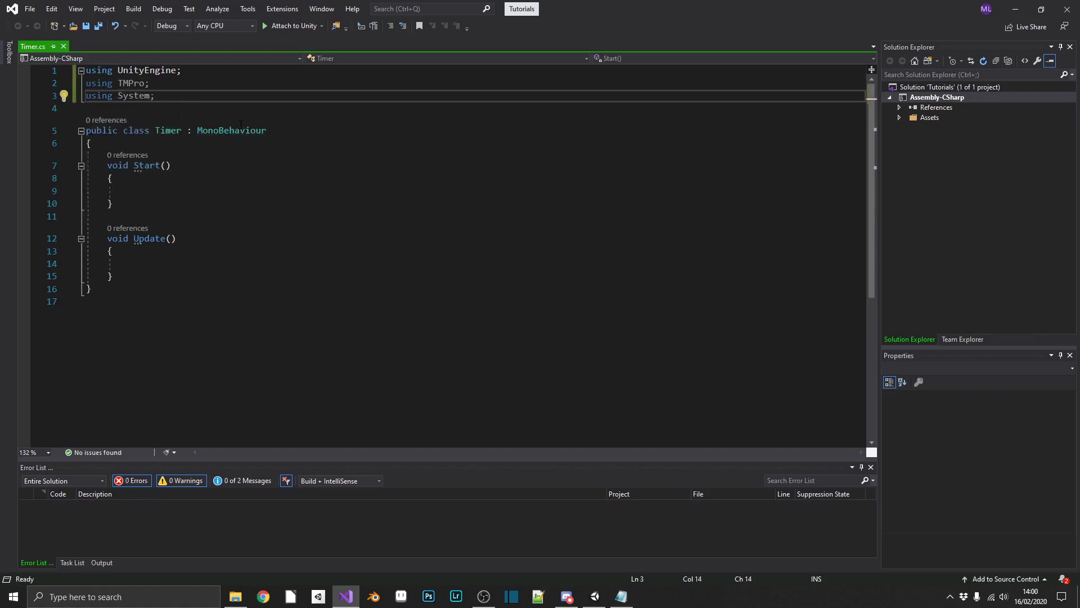
Declare a 'public TextMeshProUGUI timerText;' field at the top of the Timer class
left_click(142, 143)
key("Return")
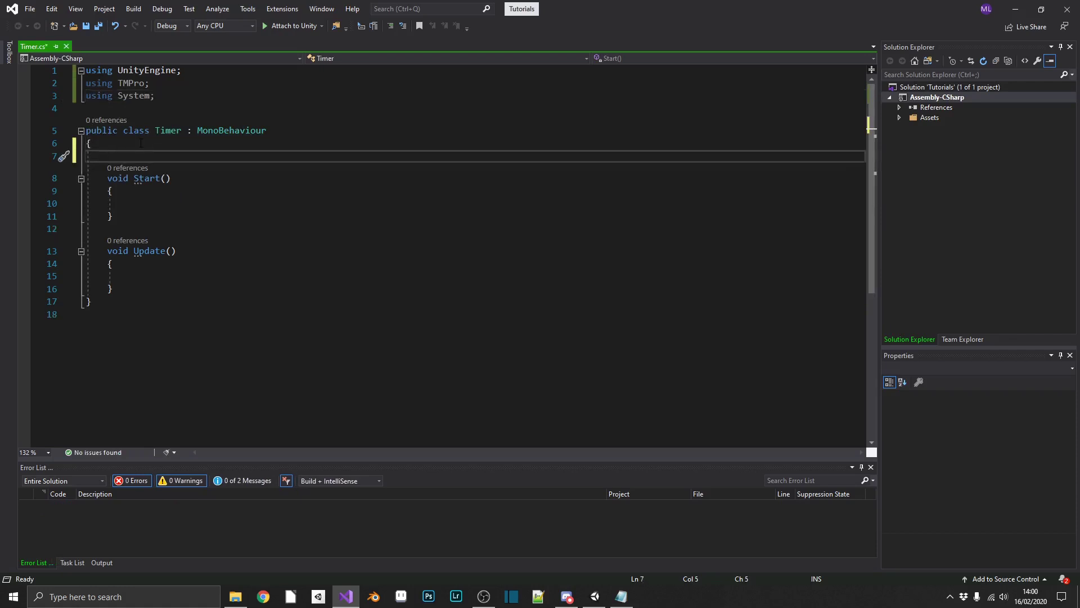
type("public TextMeshPro")
key("Tab")
type("tim")
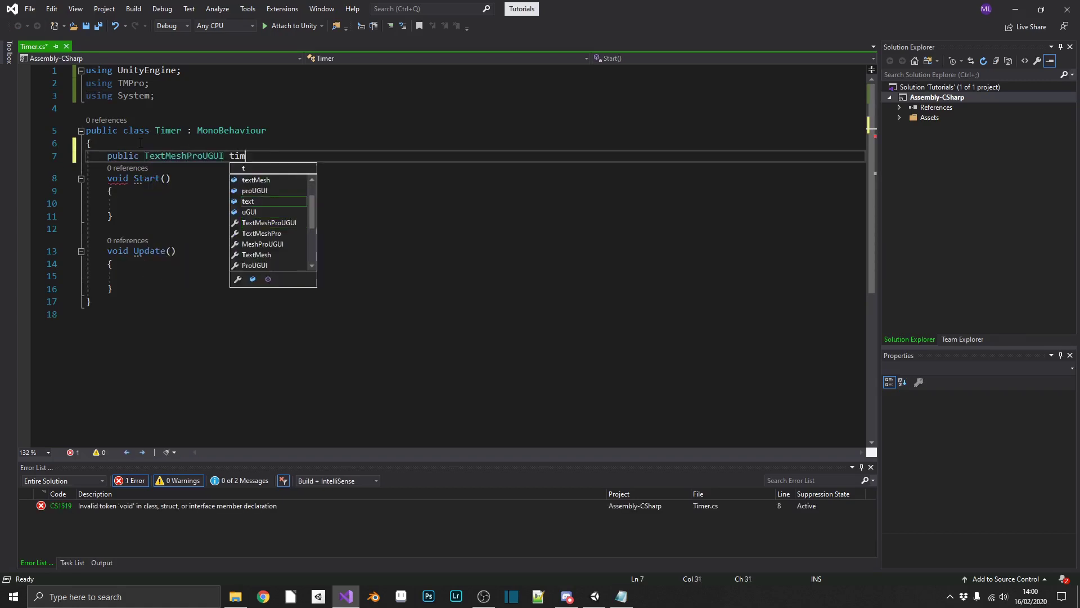
type("erTim")
key("BackSpace")
key("BackSpace")
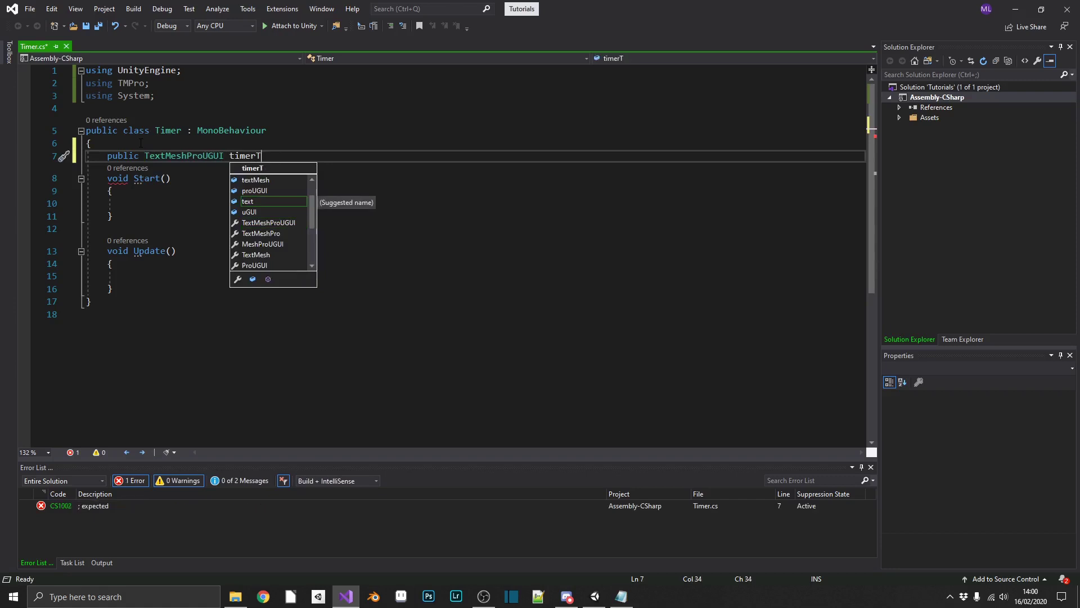
type("ext;")
key("Return")
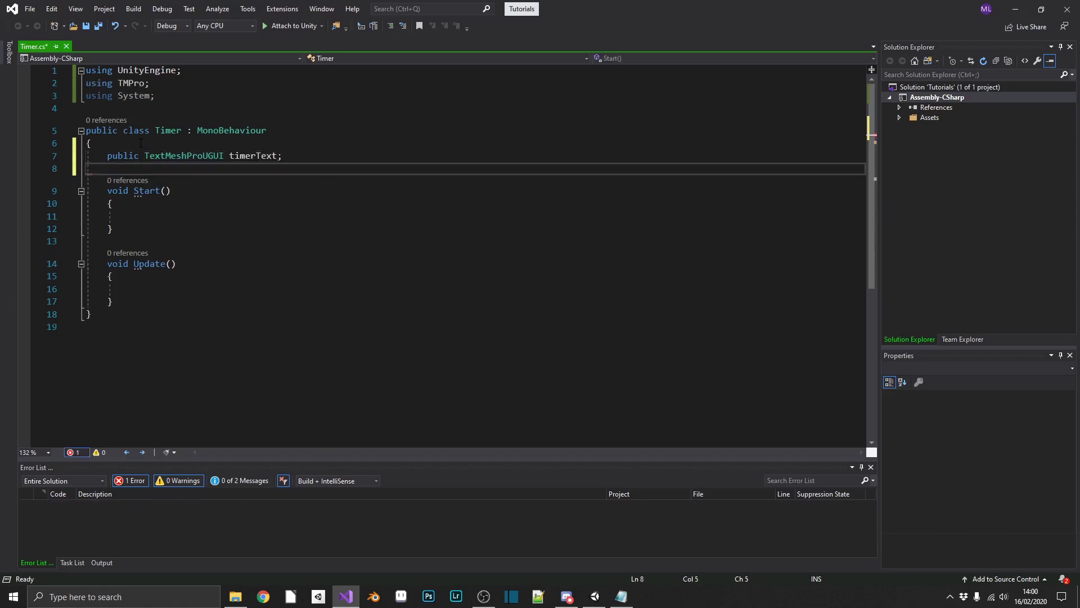
key("Return")
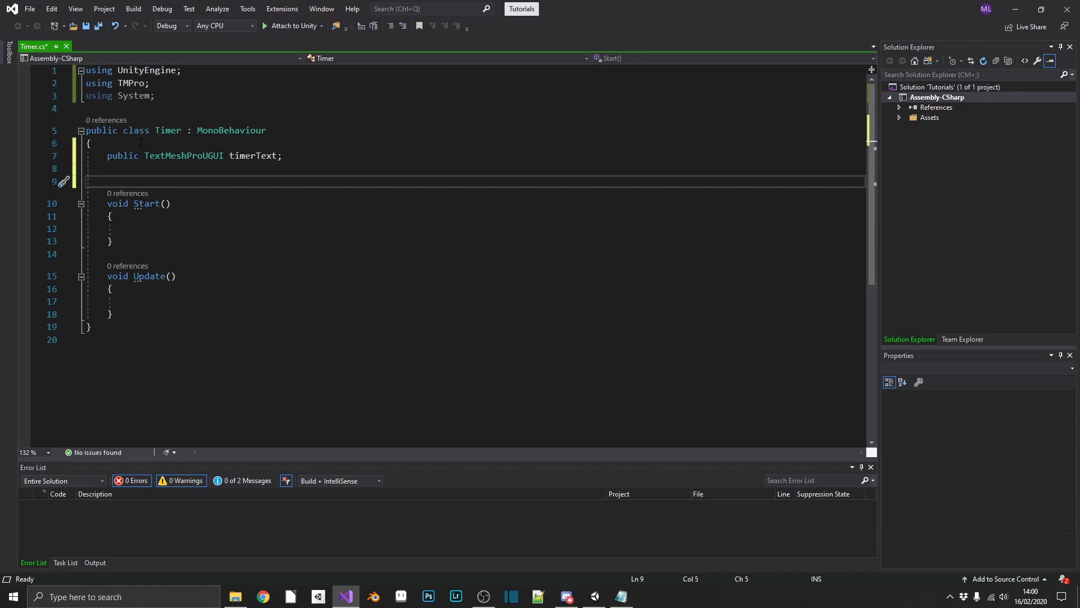
Write [Header("Time Values")] followed by public int seconds, minutes and hours fields, then save
type("[Header(\"")
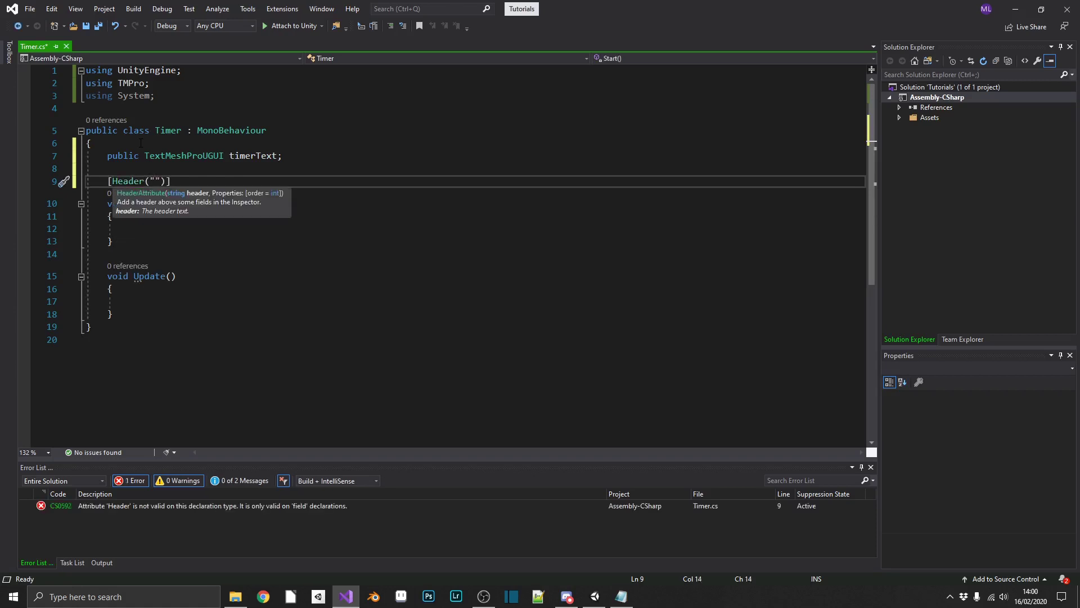
type("Time Values")
key("End")
key("Return")
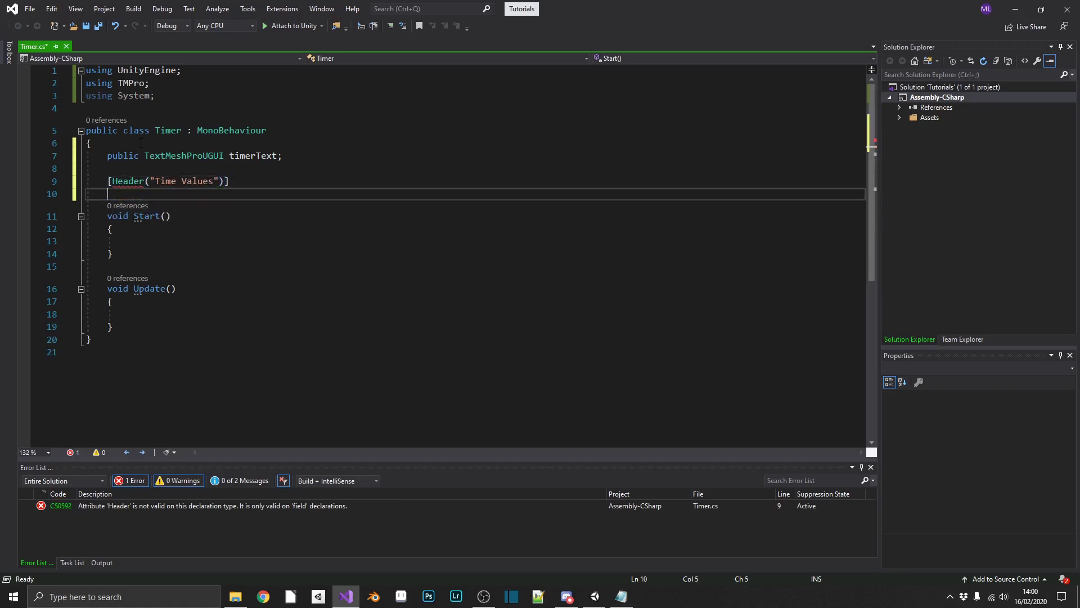
type("public int ")
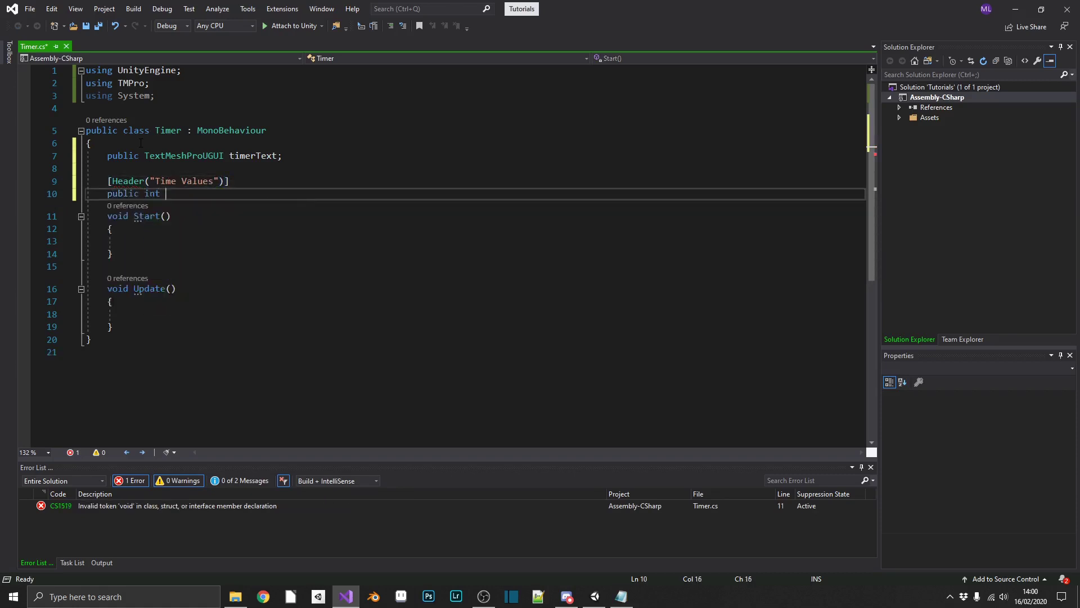
type("seconds;")
key("Return")
type("public int mont")
key("BackSpace")
key("BackSpace")
key("BackSpace")
type("inutes;")
key("Return")
type("public int hours;")
key("ctrl+s")
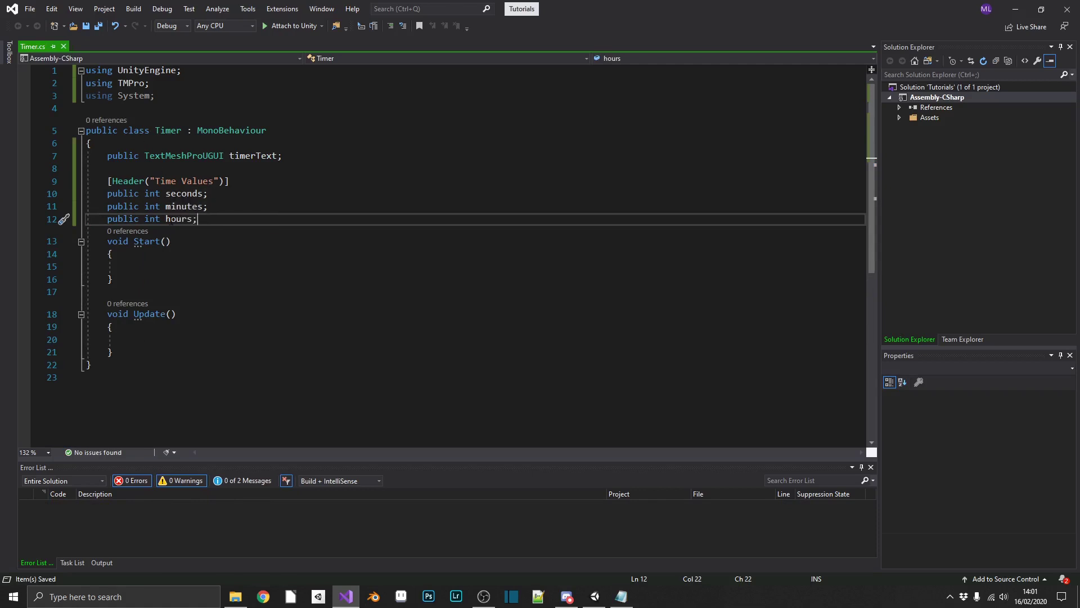
Add a [Range(0,60)] attribute above the seconds field
double_click(178, 219)
left_click(211, 221)
key("Return")
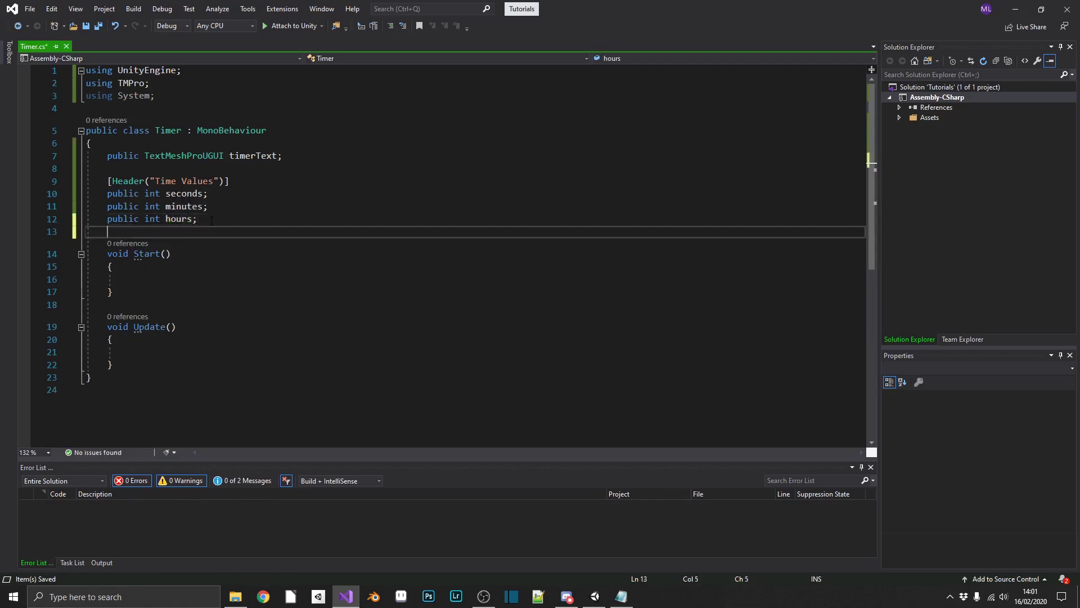
left_click(232, 183)
key("Return")
type("[")
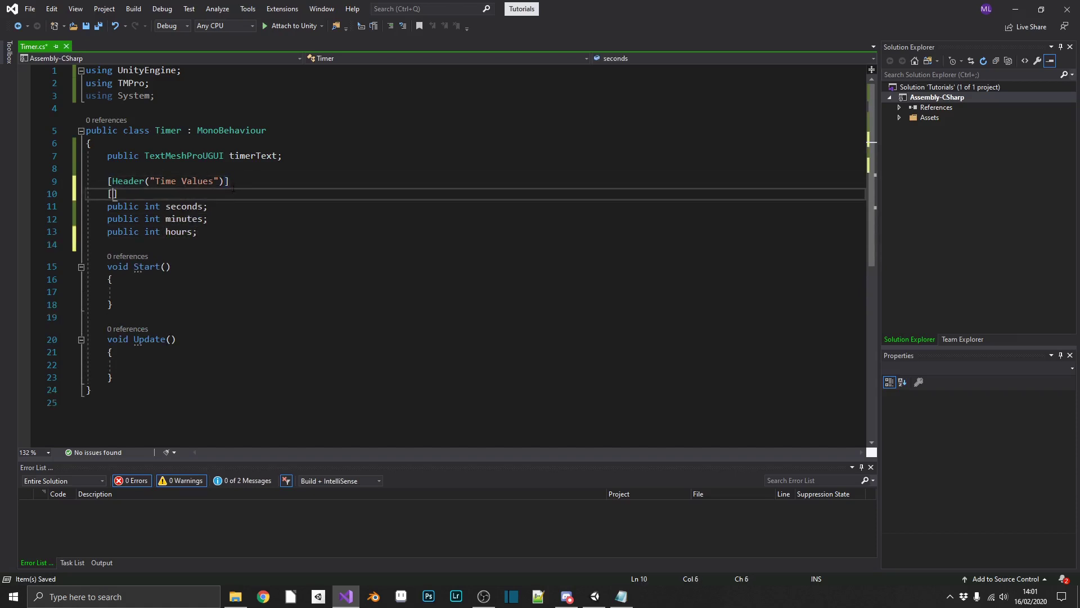
type("Rage")
key("BackSpace")
key("BackSpace")
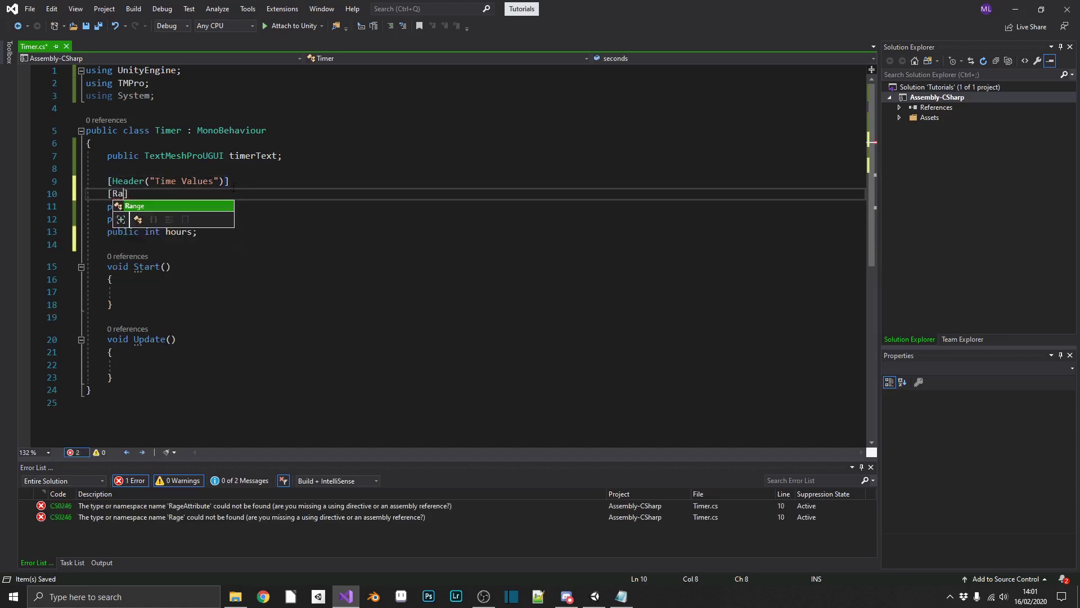
type("nge")
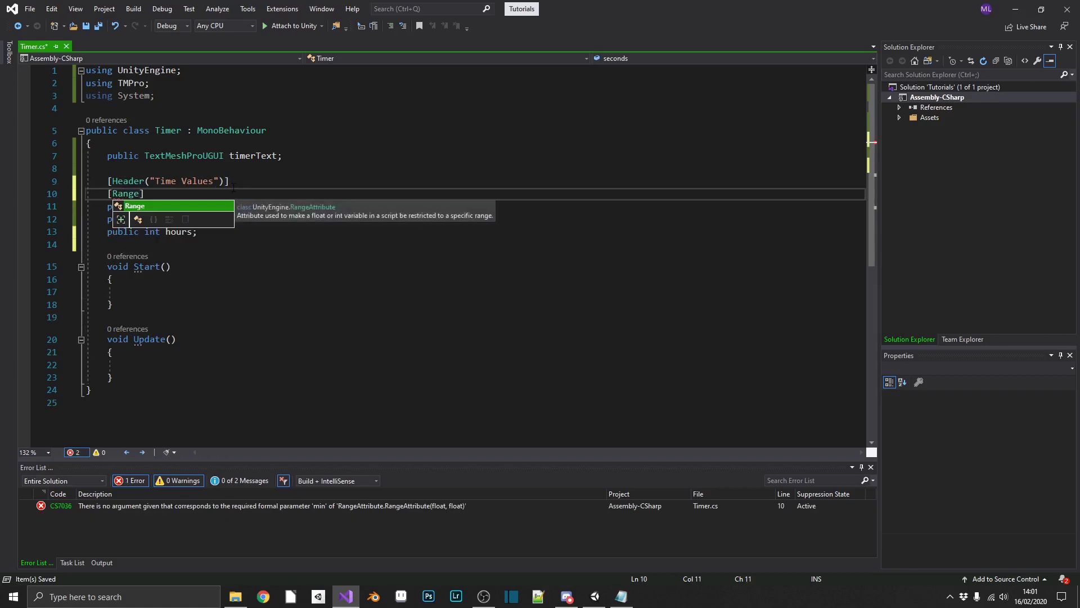
type("(0,")
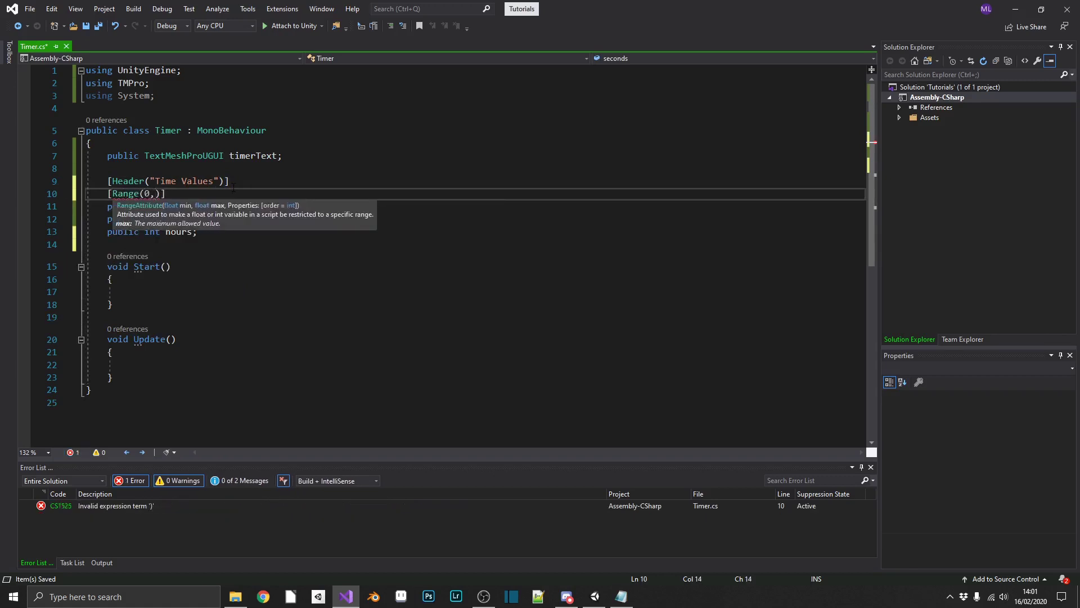
type("60")
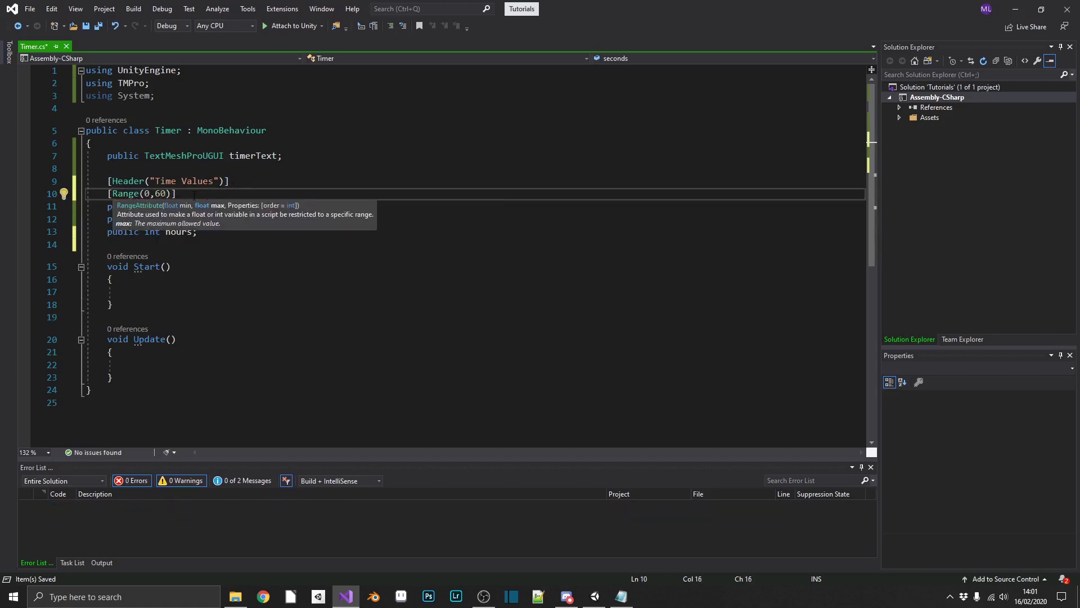
Copy the [Range(0,60)] line above minutes and hours, and save
left_click_drag(193, 195, 86, 193)
key("ctrl+c")
left_click(216, 207)
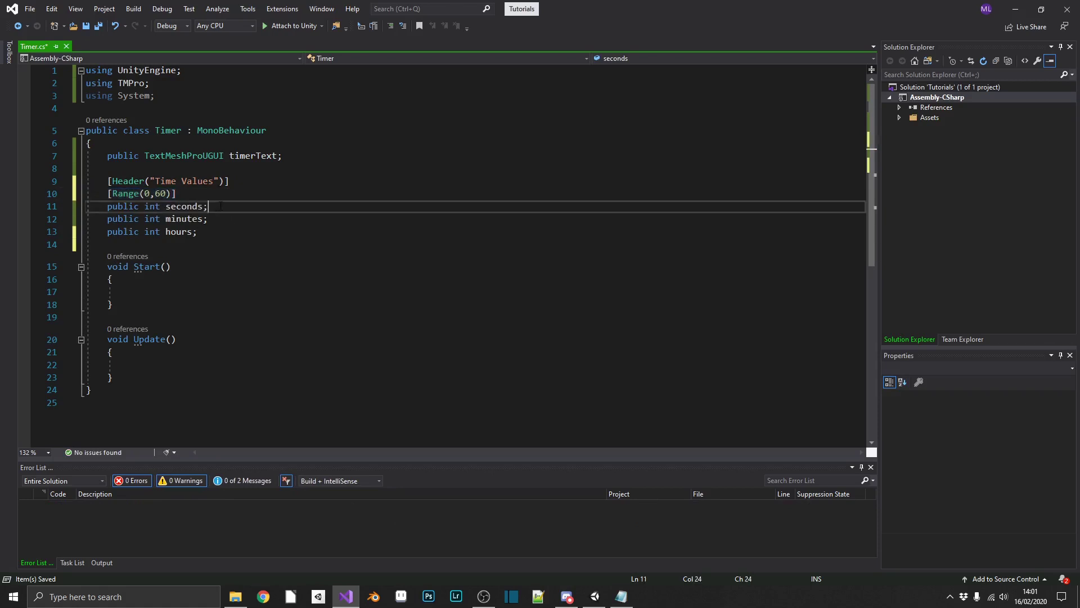
key("Return")
key("ctrl+v")
left_click(212, 232)
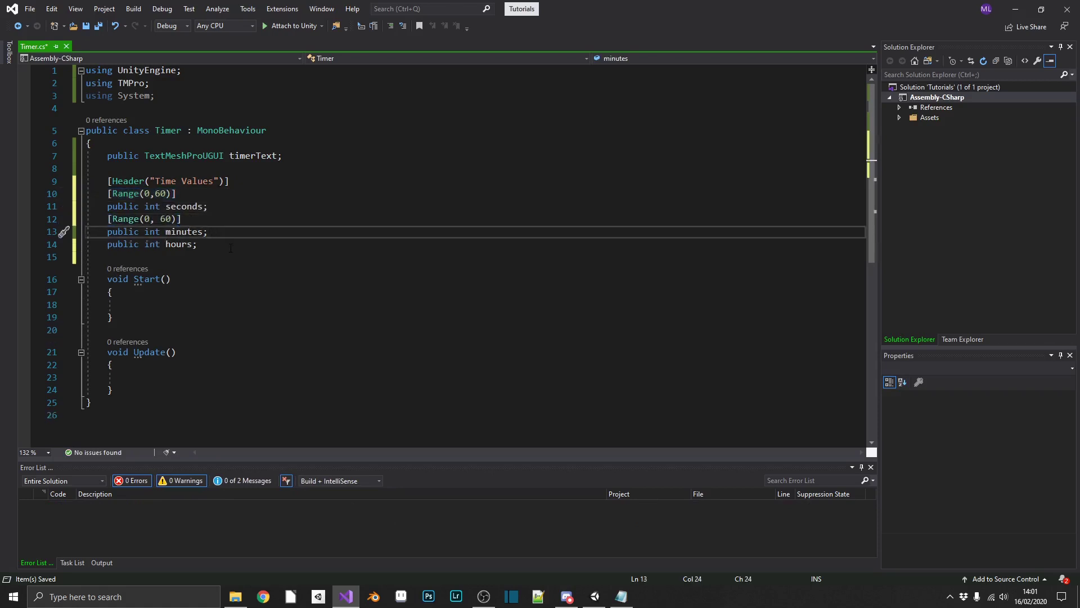
key("Return")
key("ctrl+v")
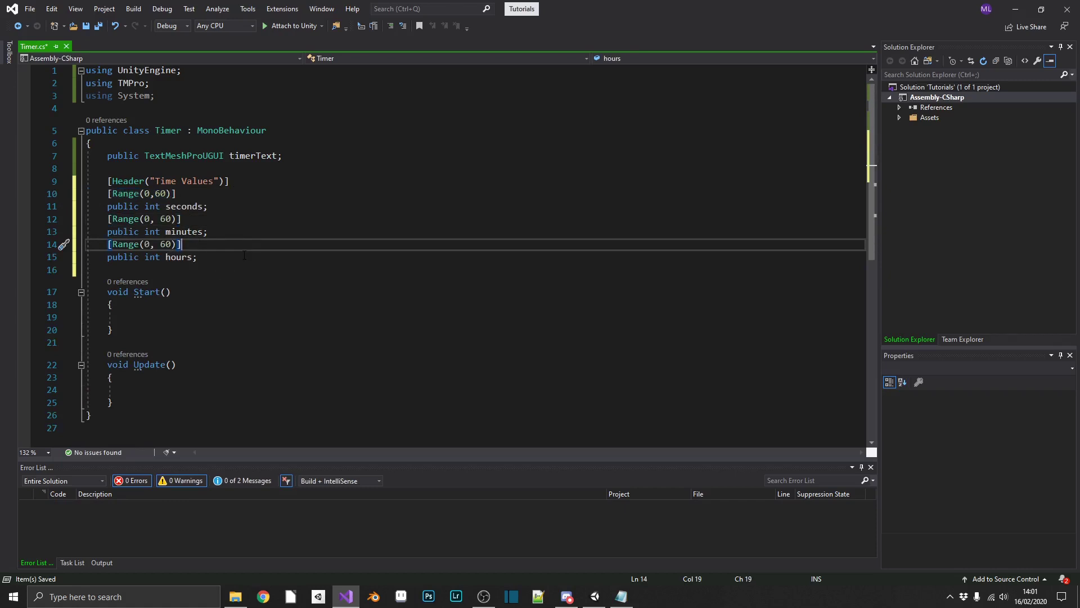
key("ctrl+s")
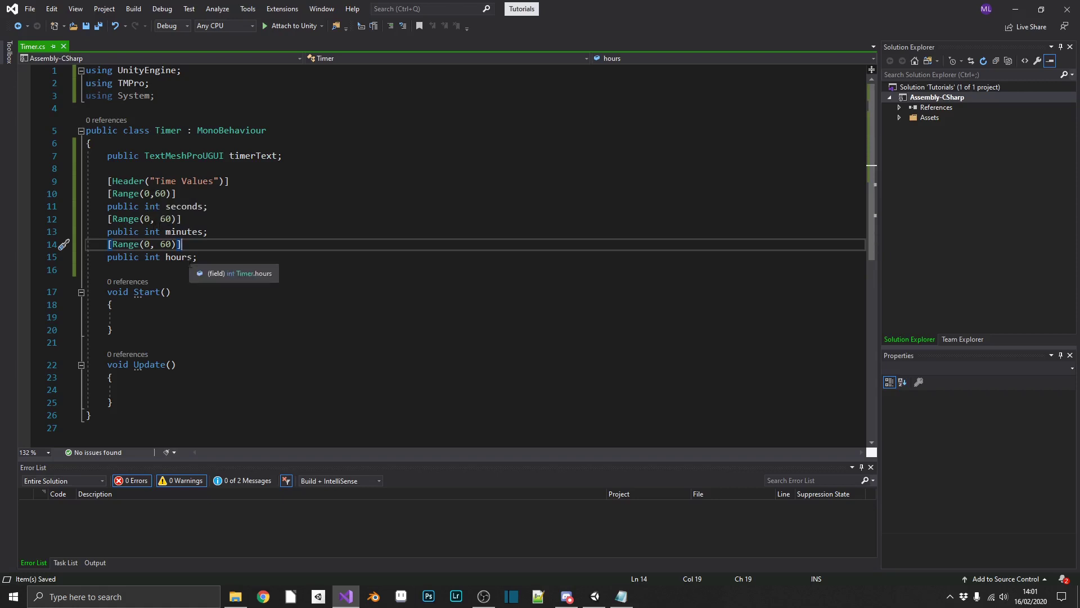
Declare 'public Color fontColor;' below the hours field
left_click(199, 260)
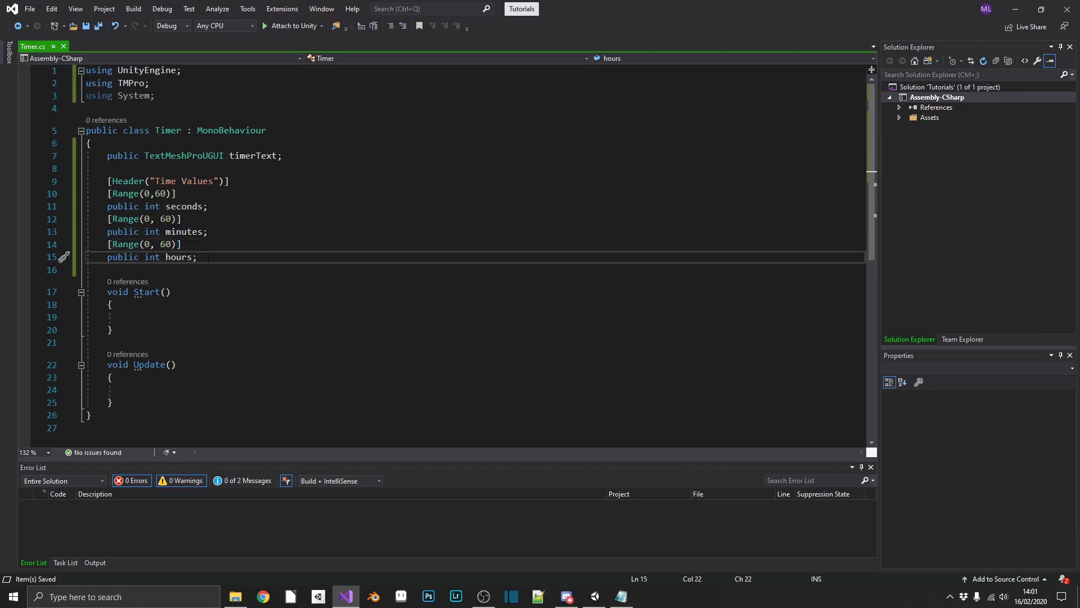
key("Return")
key("Return")
type("public Co")
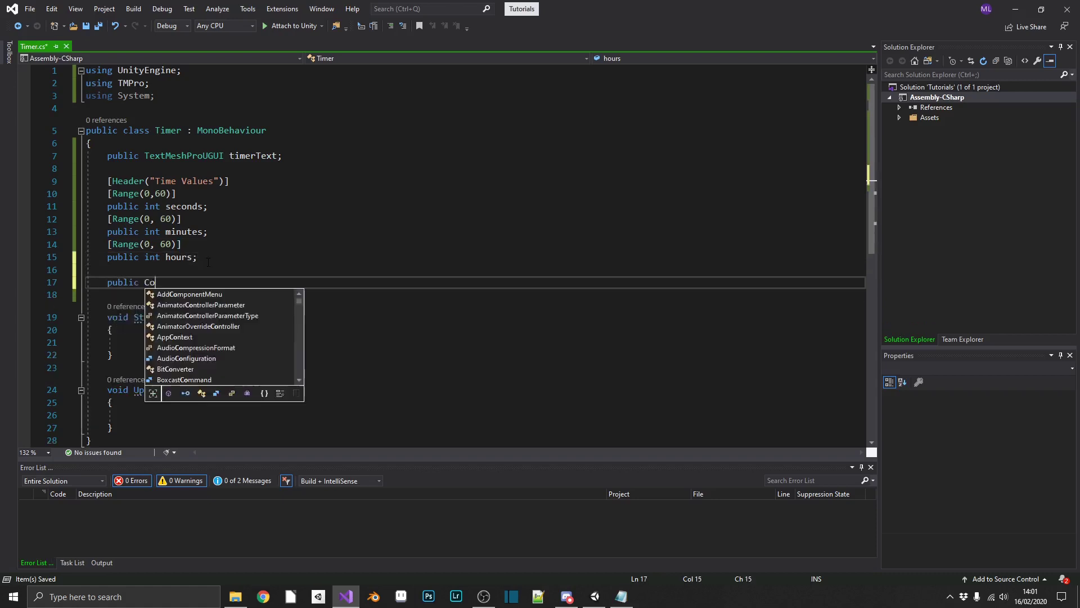
type("lor fon")
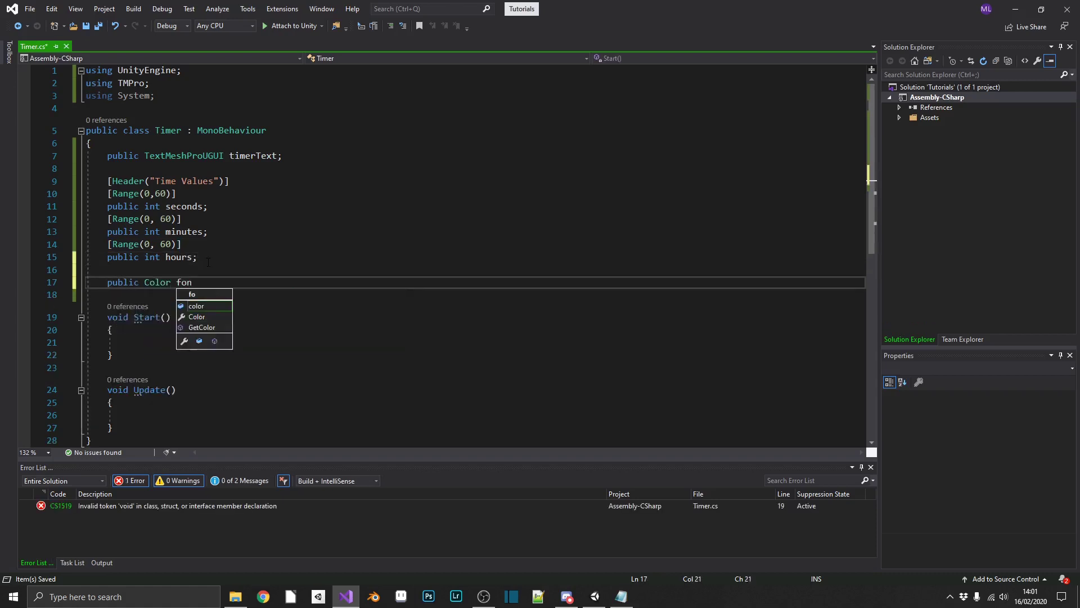
type("tColor;")
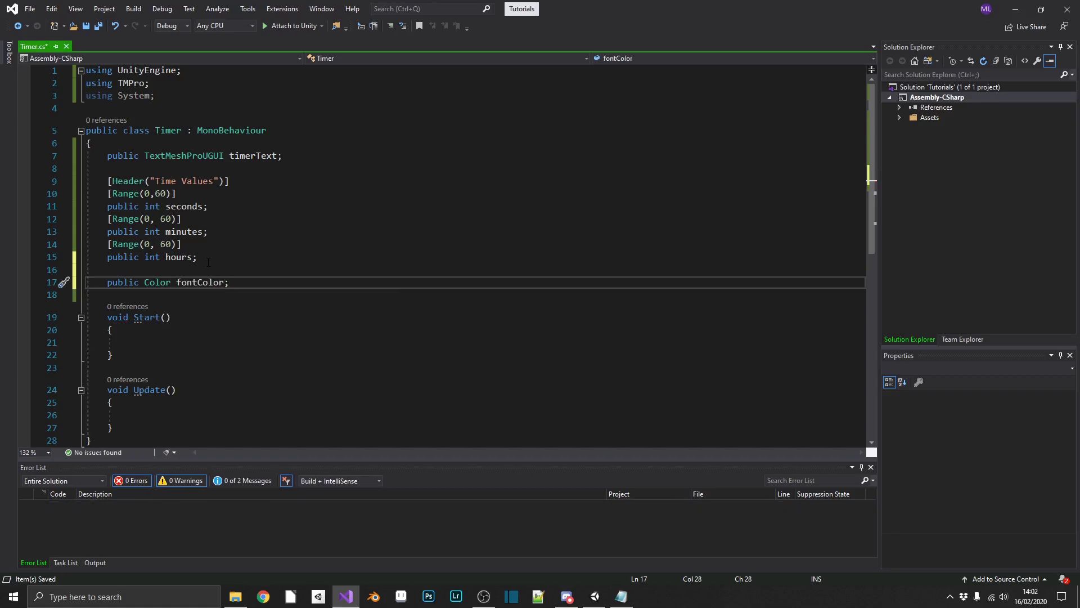
key("Return")
key("Return")
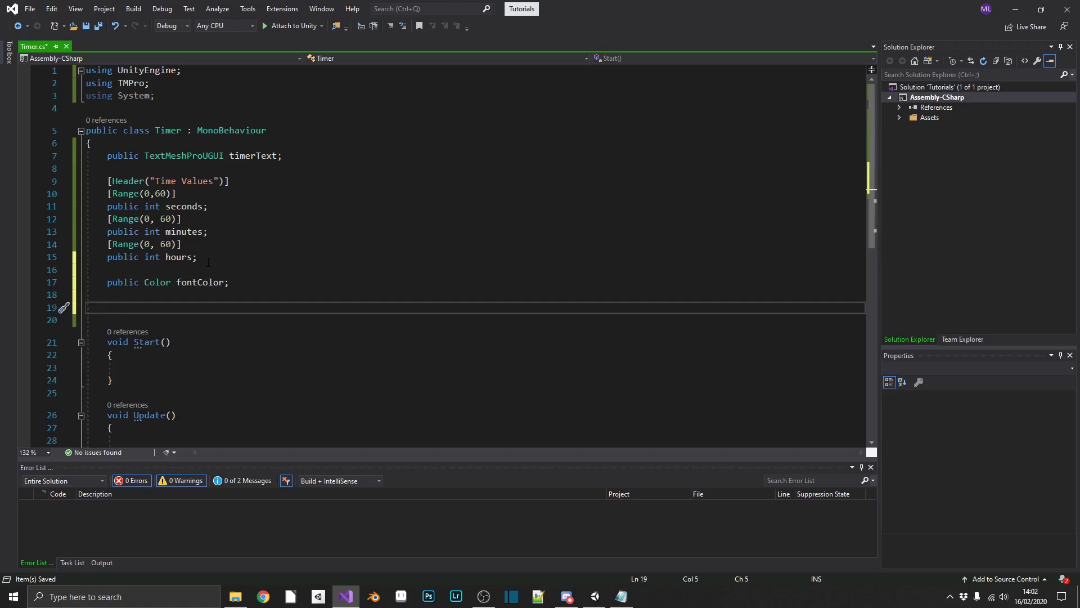
Add 'private float currentSeconds;' and 'private int timerDefault;' below fontColor
type("private ")
type("float currentSeconds;")
key("Return")
type("private int ")
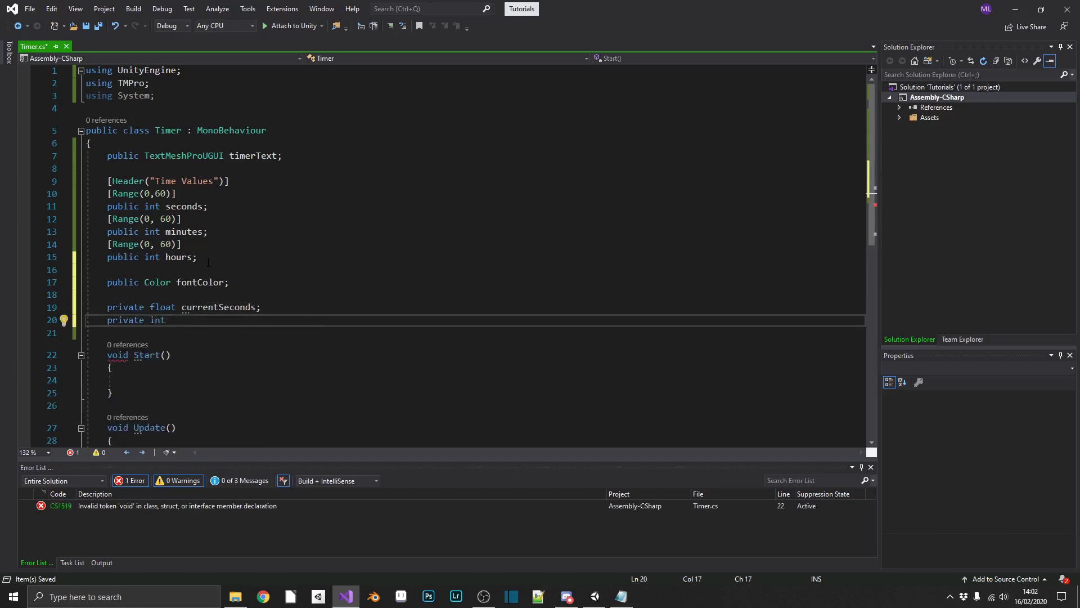
type("timerDefault;")
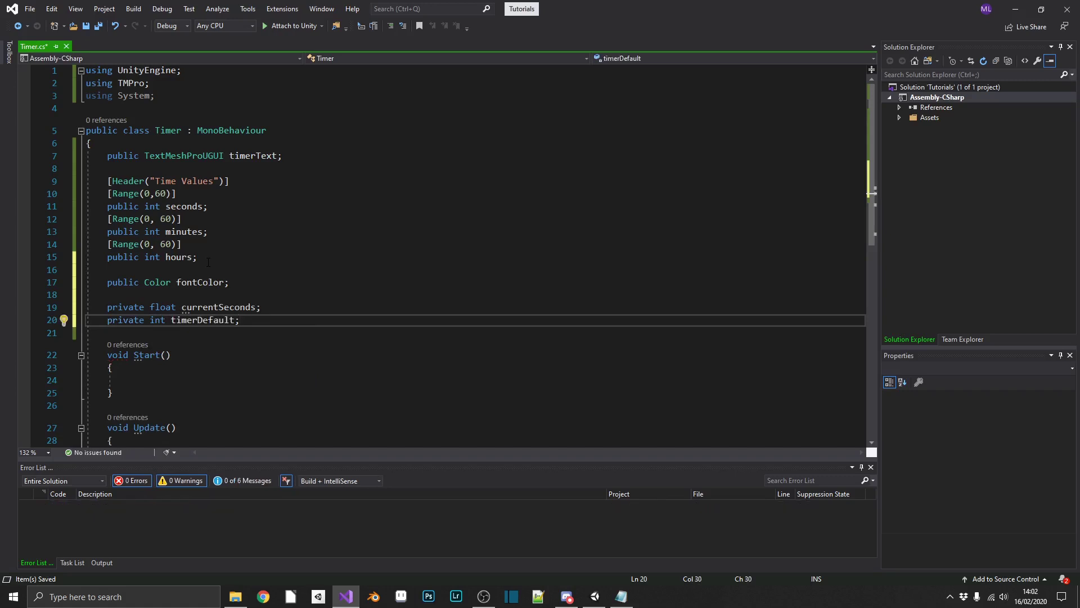
scroll(208, 262, "down", 1)
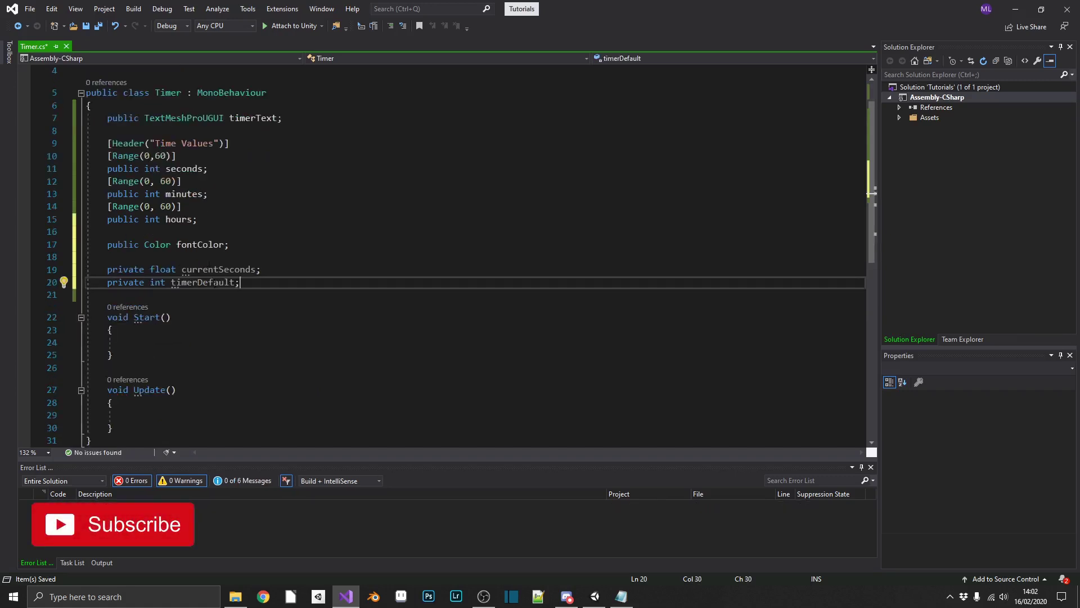
key("shift+Up")
key("shift+Home")
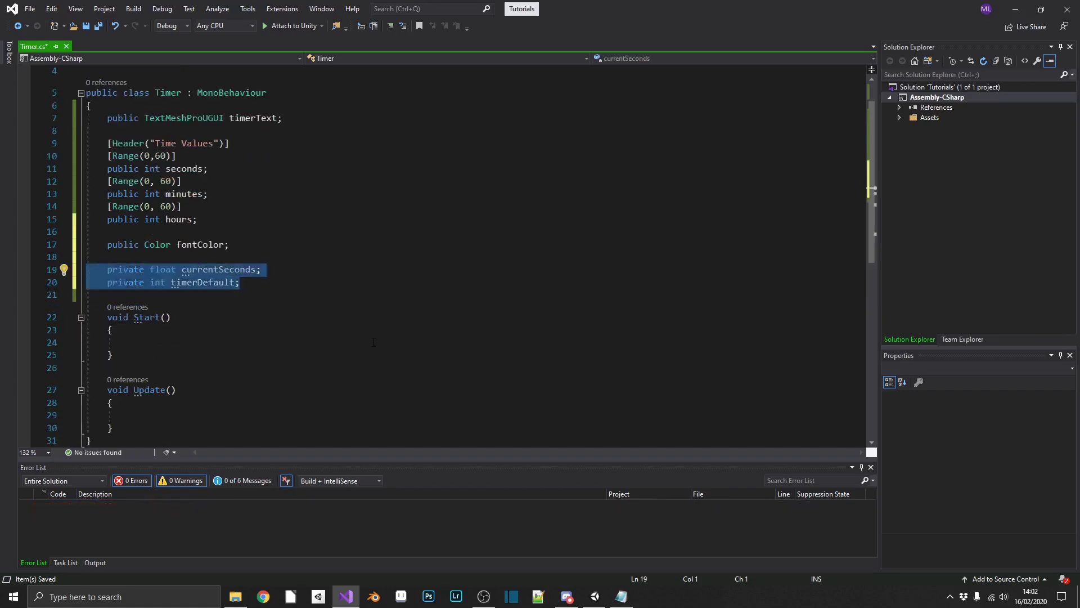
In Start, set timerDefault = 0, then add seconds + minutes*60 + hours*60*60
left_click(170, 339)
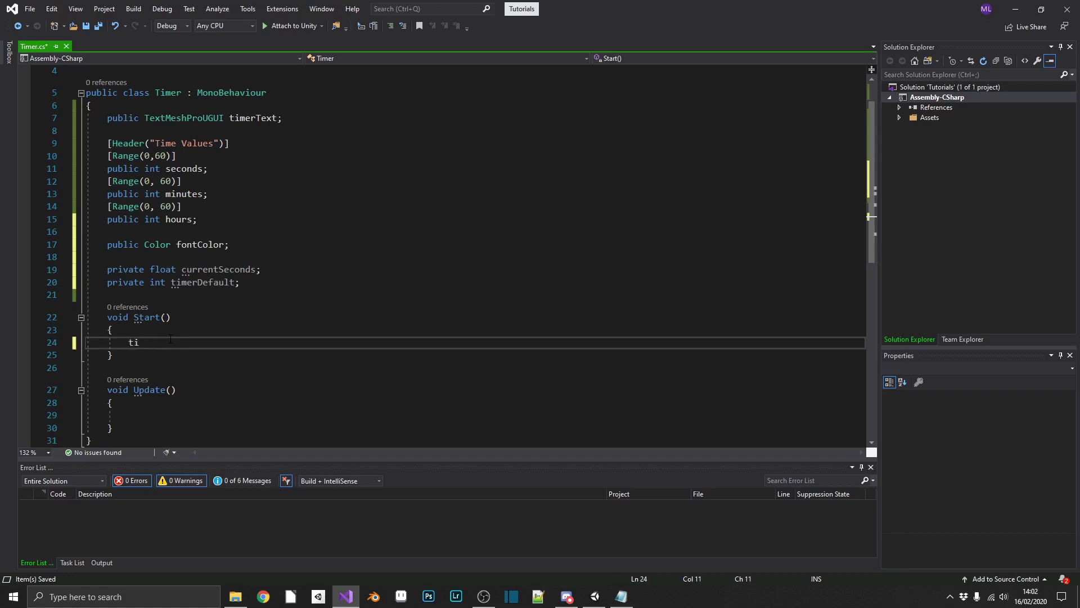
type("timerD")
key("Tab")
type("= 0;")
key("Return")
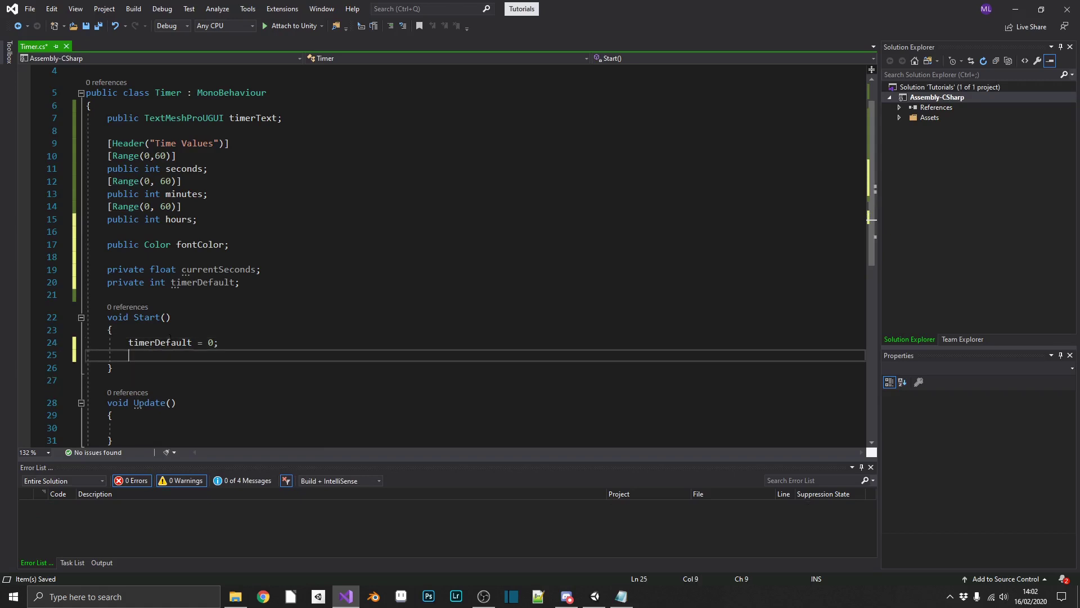
type("timer")
key("Tab")
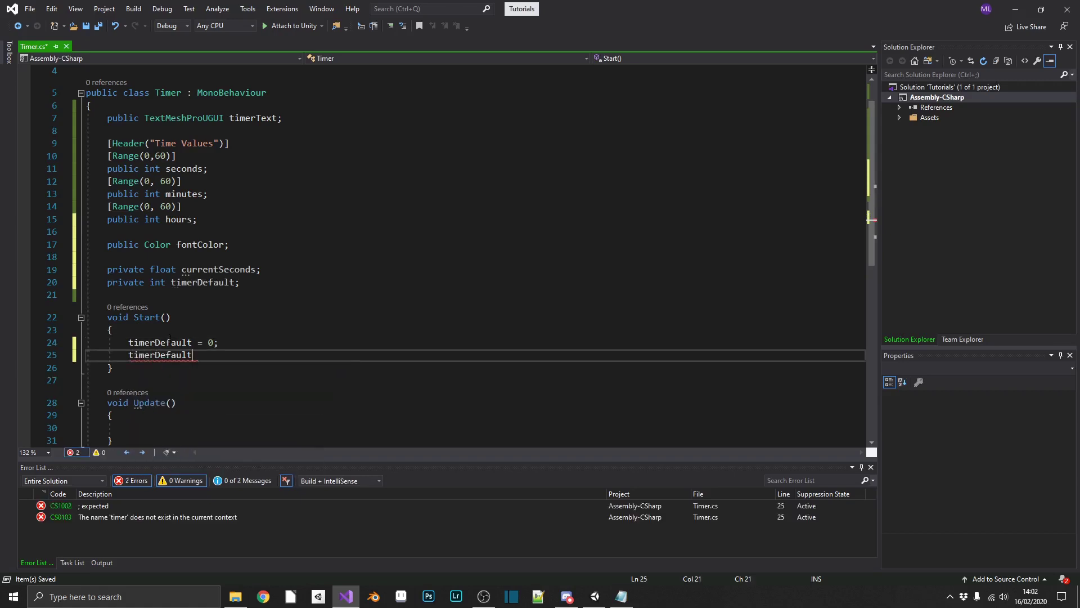
type(" +=")
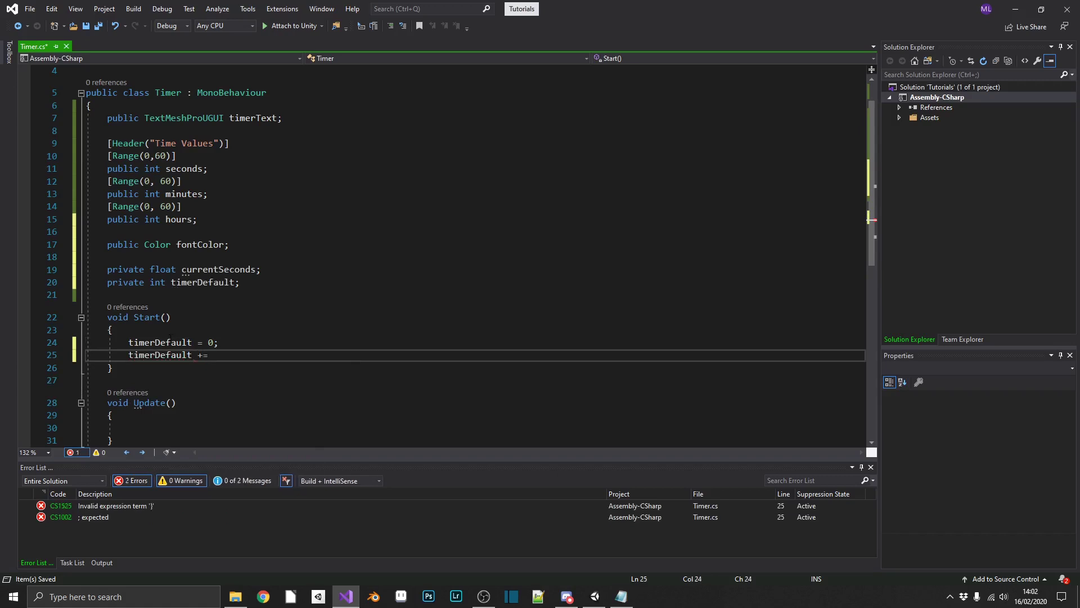
type(" (")
type("seconds")
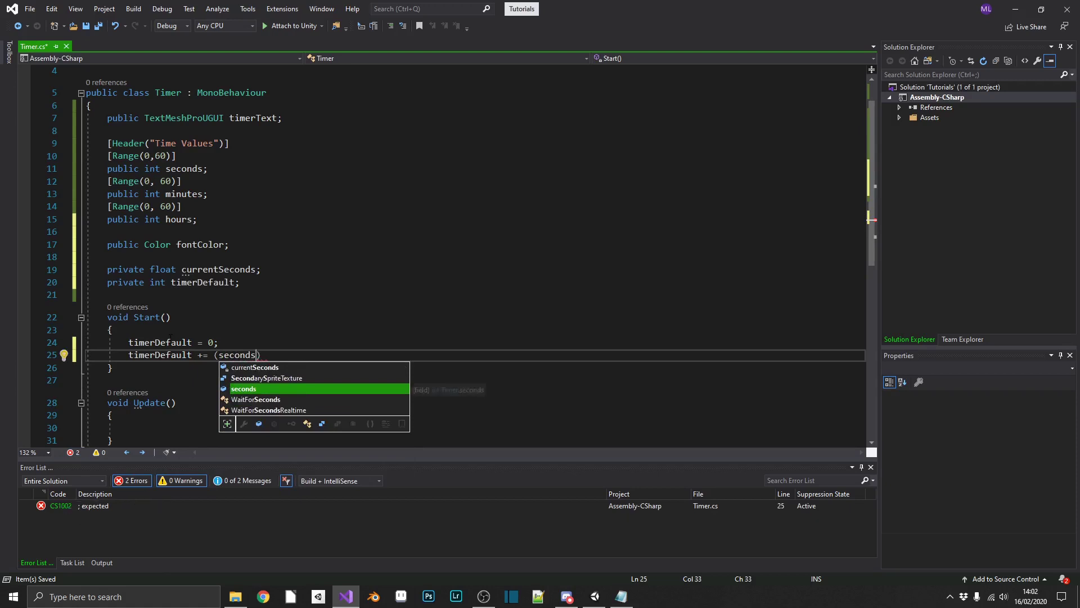
type(" + (minutes *")
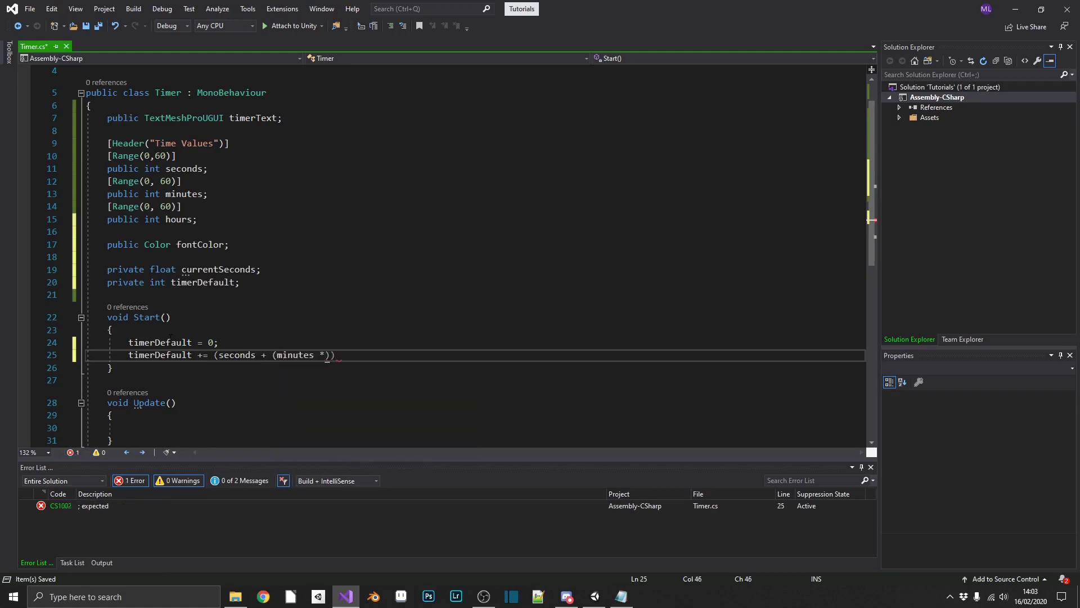
type(" 60")
key("Right")
type("+ (hours * 60 * 6")
type("0")
key("End")
type(";")
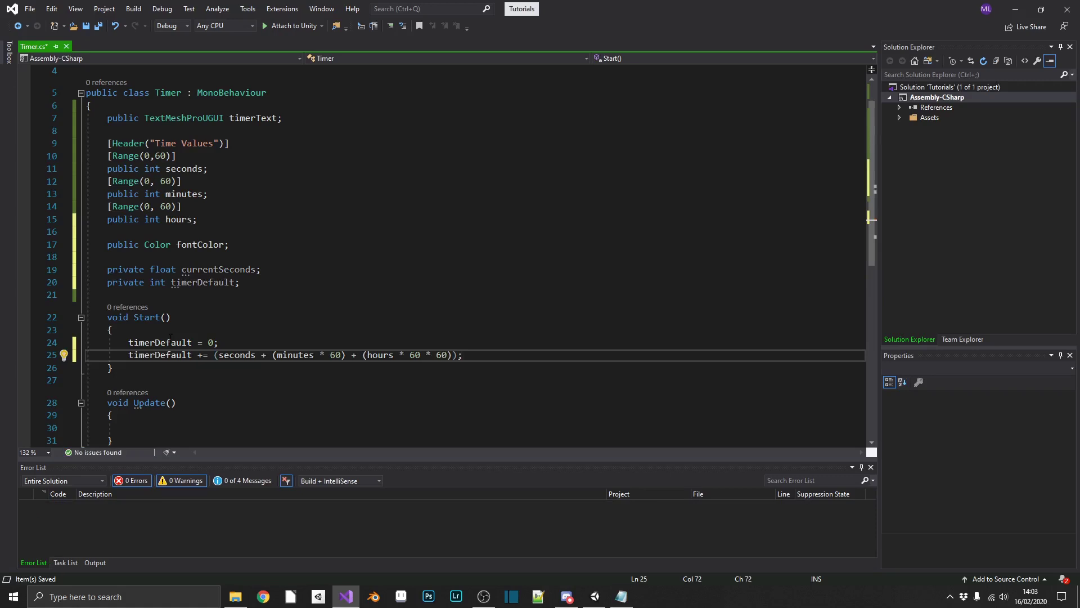
Assign 'currentSeconds = timerDefault;' in Start and save
key("Return")
type("currentSe")
key("Tab")
type("= timerD")
key("Tab")
type(";")
key("ctrl+s")
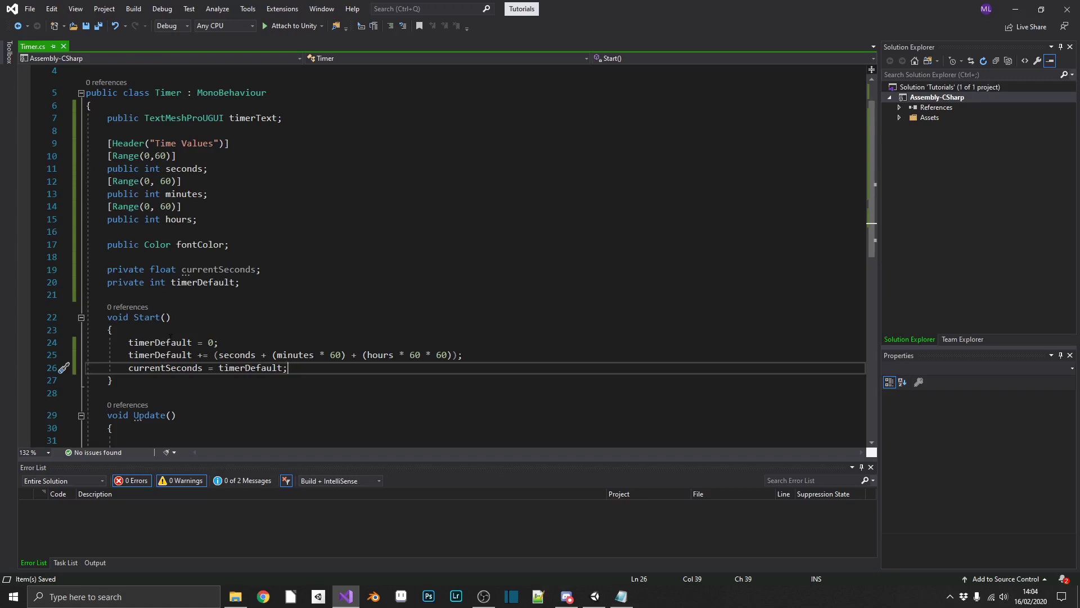
Make 'timerText.color = fontColor;' the first line of Start and save
left_click(146, 332)
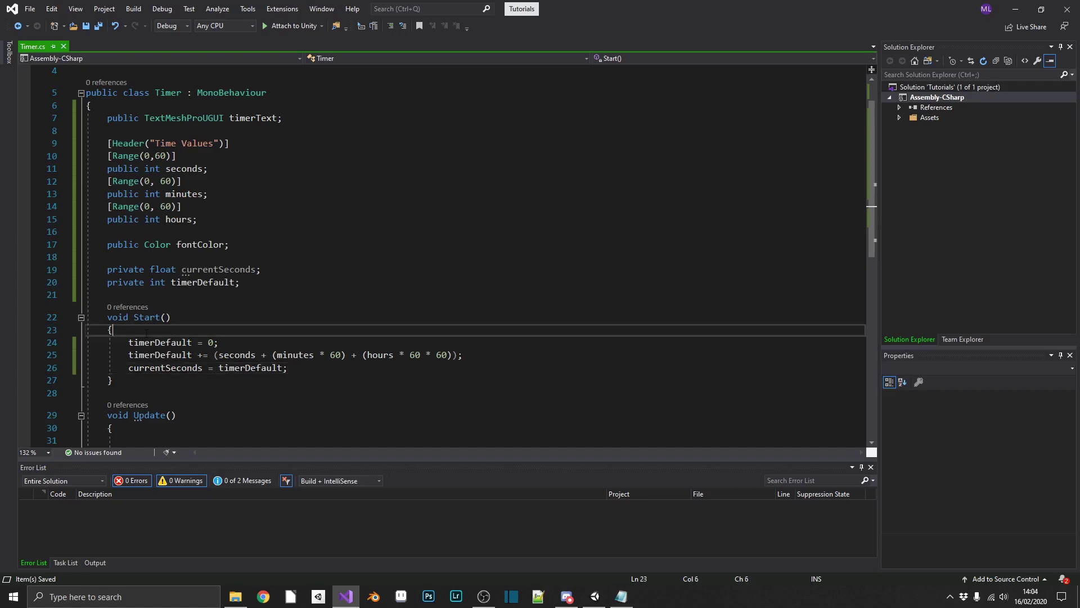
key("Return")
type("timerText.color ")
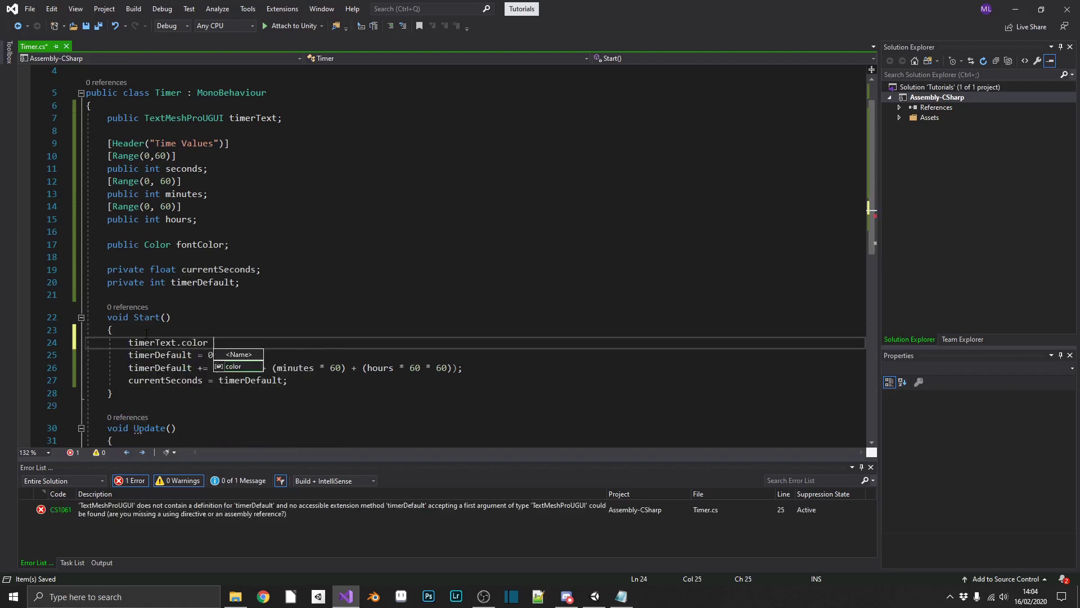
type("= font")
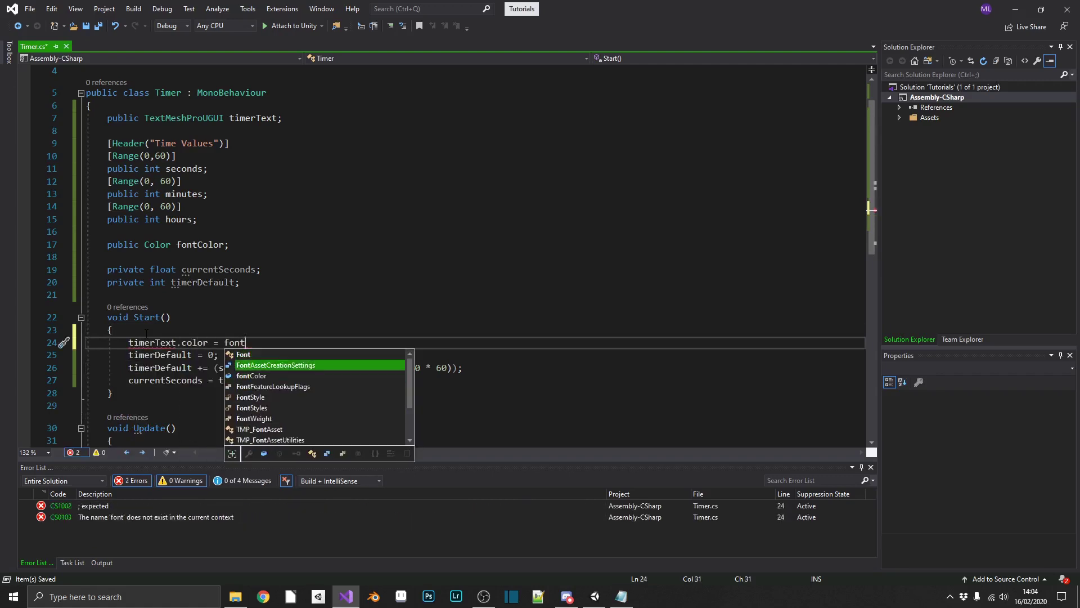
key("Down")
type(";")
key("ctrl+s")
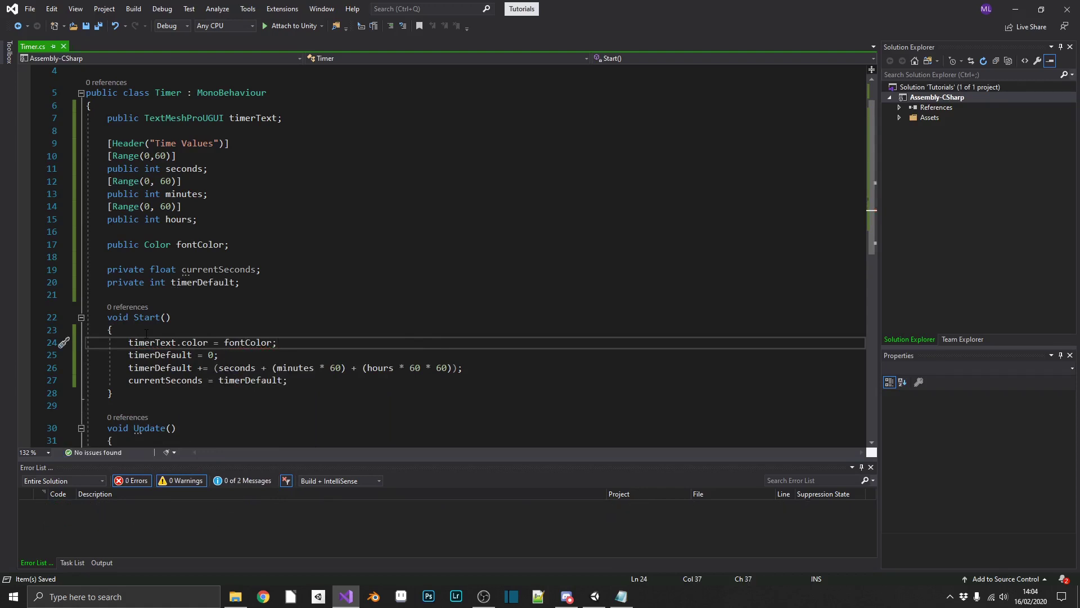
key("alt+Tab")
Create an empty 'private void TimeUp()' method below Update
scroll(603, 302, "down", 2)
scroll(604, 302, "down", 1)
left_click(187, 339)
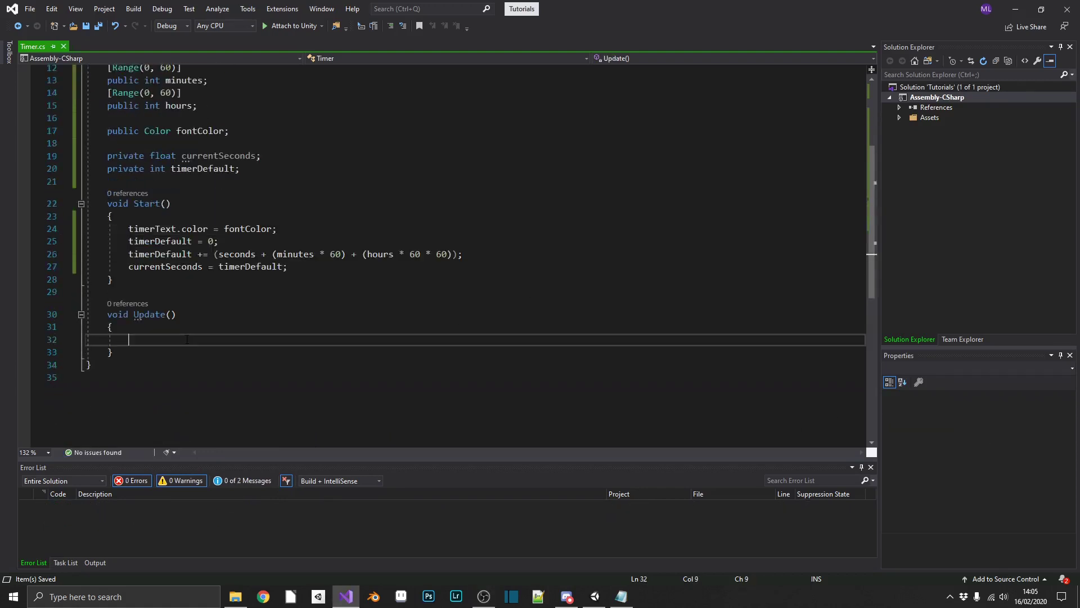
scroll(187, 339, "down", 1)
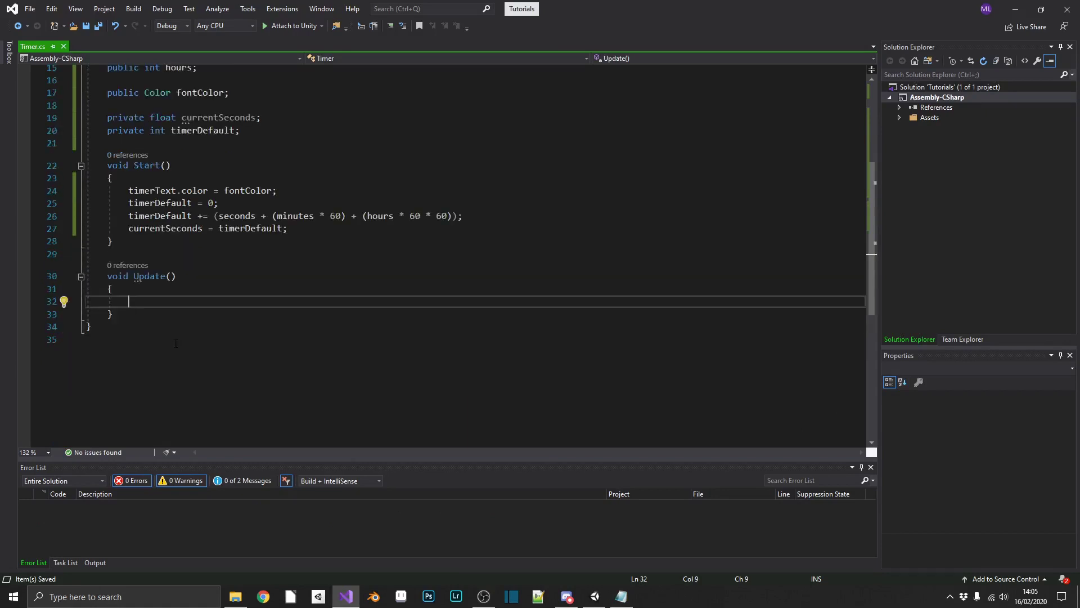
left_click(125, 315)
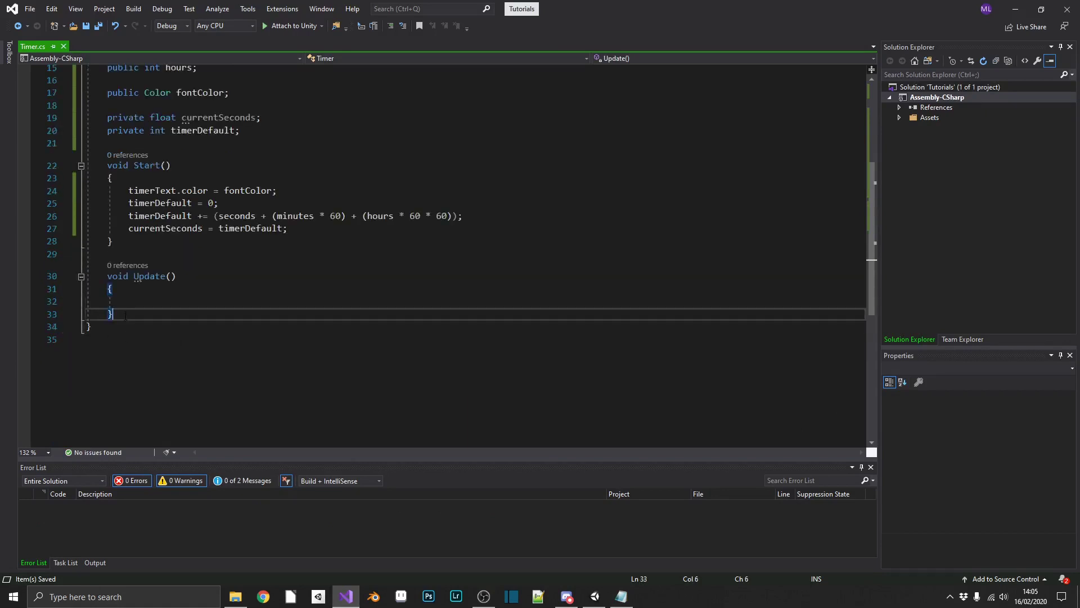
key("Return")
key("Return")
type("private")
key("Escape")
type("void TimeUp() {")
key("Return")
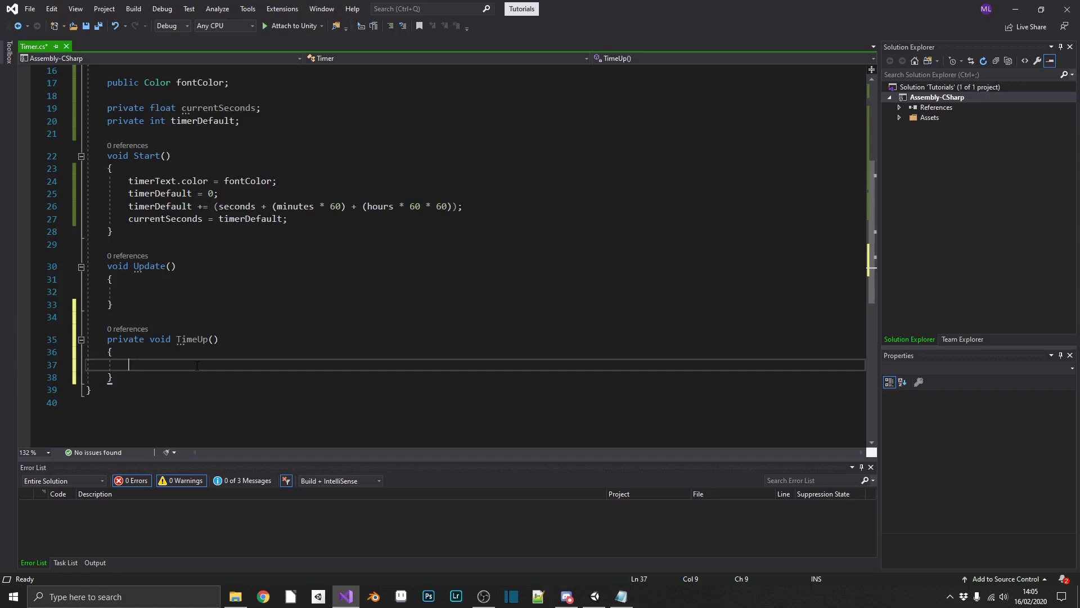
Set 'timerText.text = "00:00:00";' inside TimeUp and save
type("timer")
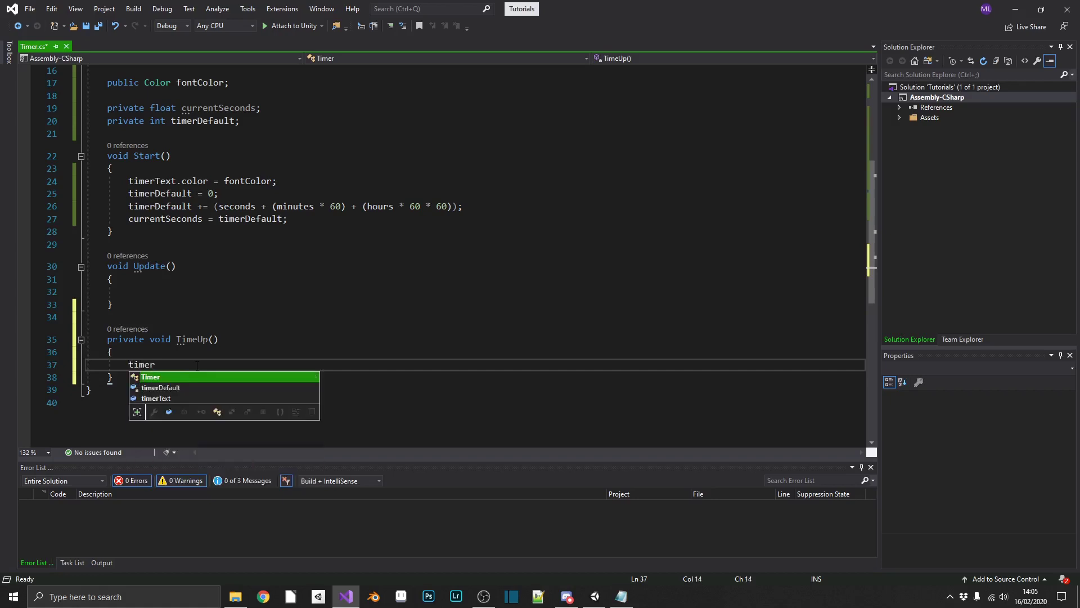
type("Text.te")
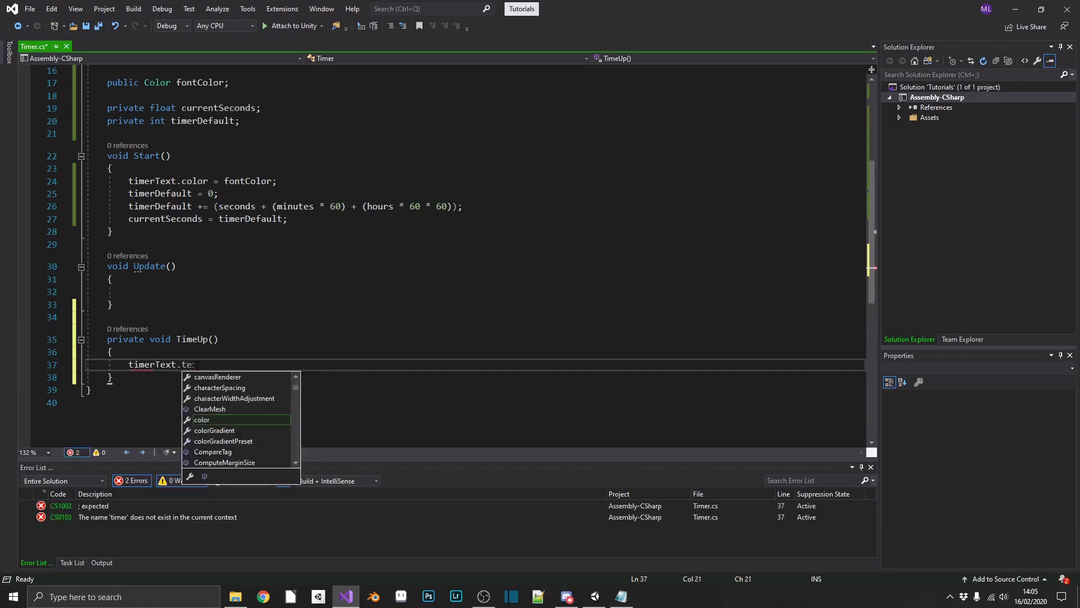
type("xt = \"")
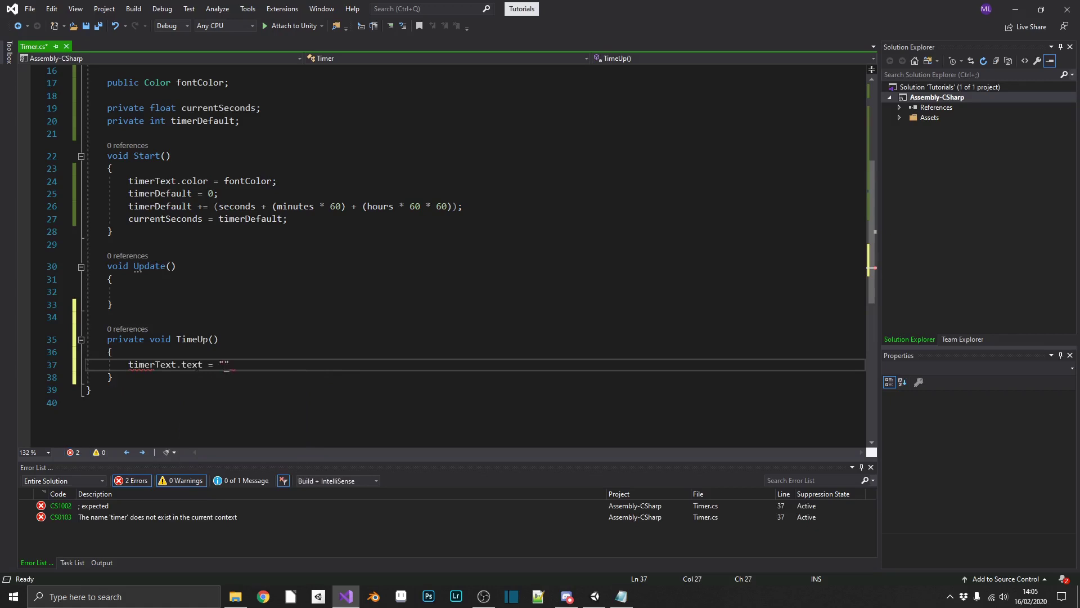
type("00:00:00")
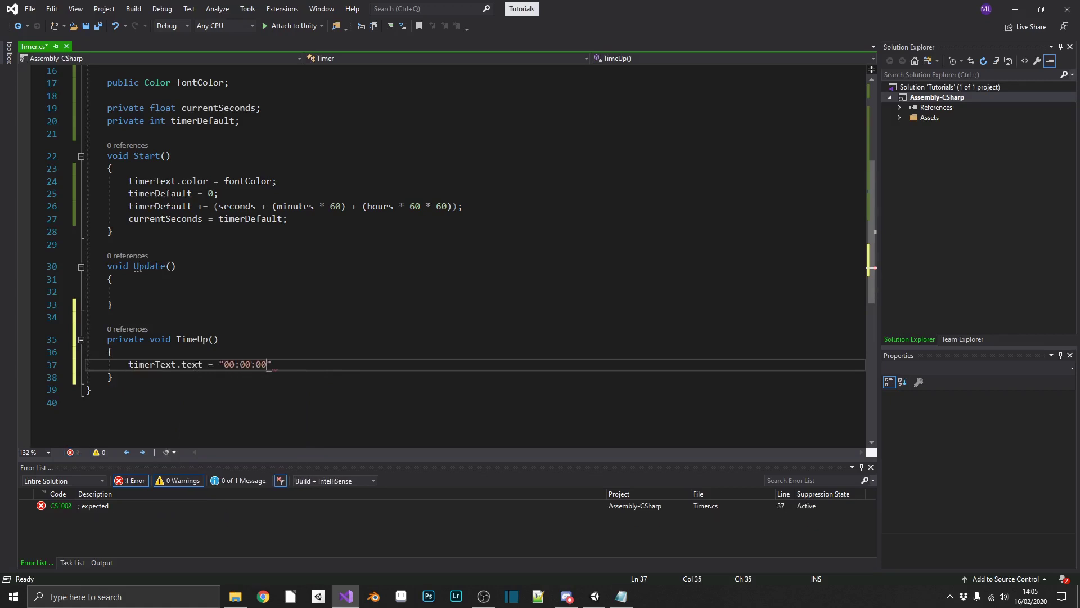
key("End")
type(";")
key("ctrl+s")
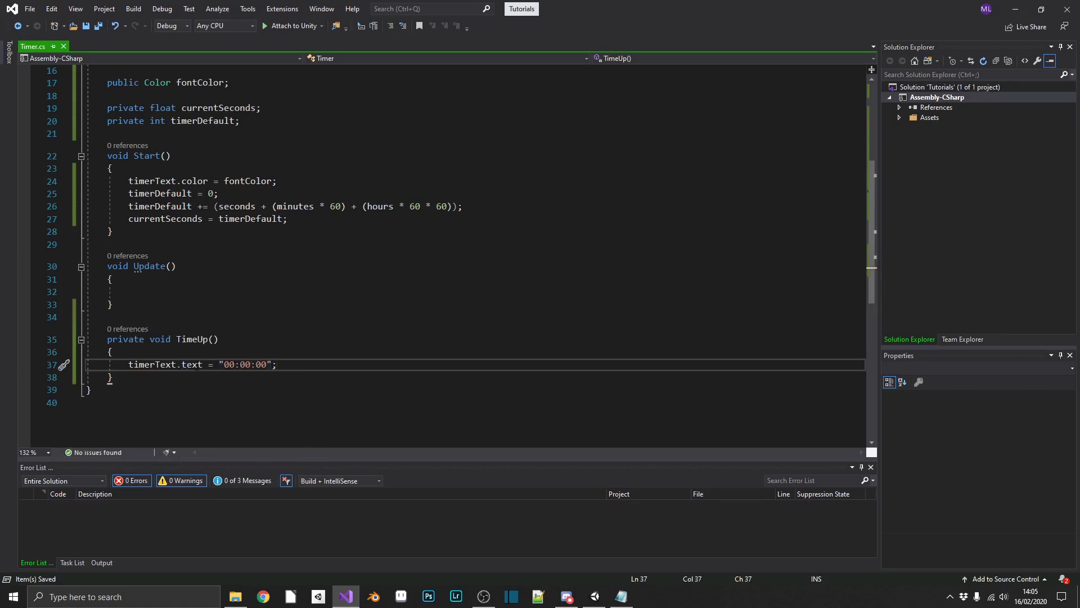
In Update, open 'if((currentSeconds -= Time.deltaTime) <= 0) {'
left_click(163, 291)
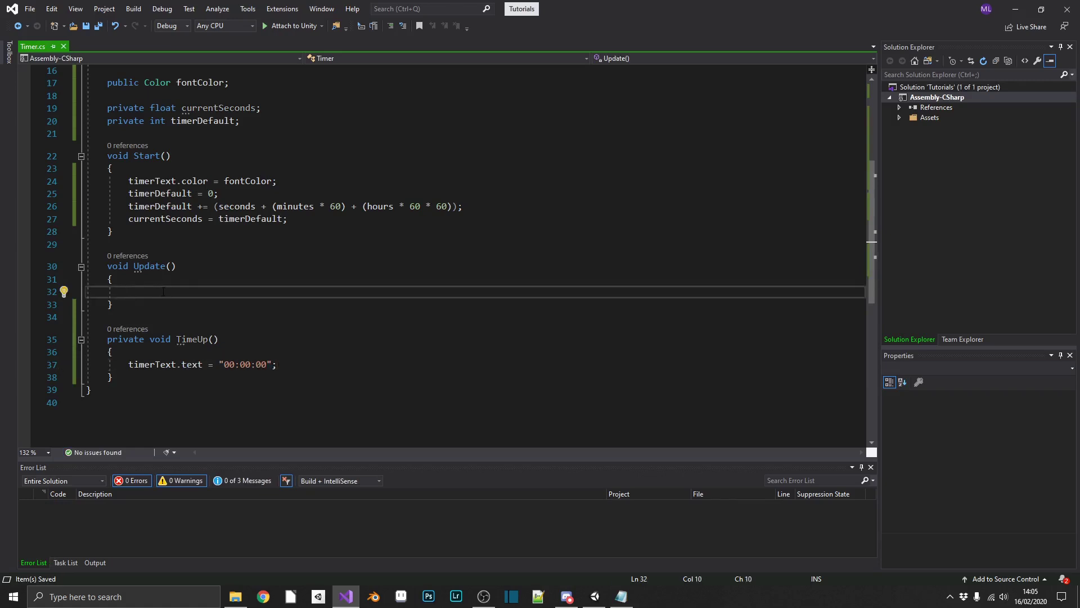
type("if((")
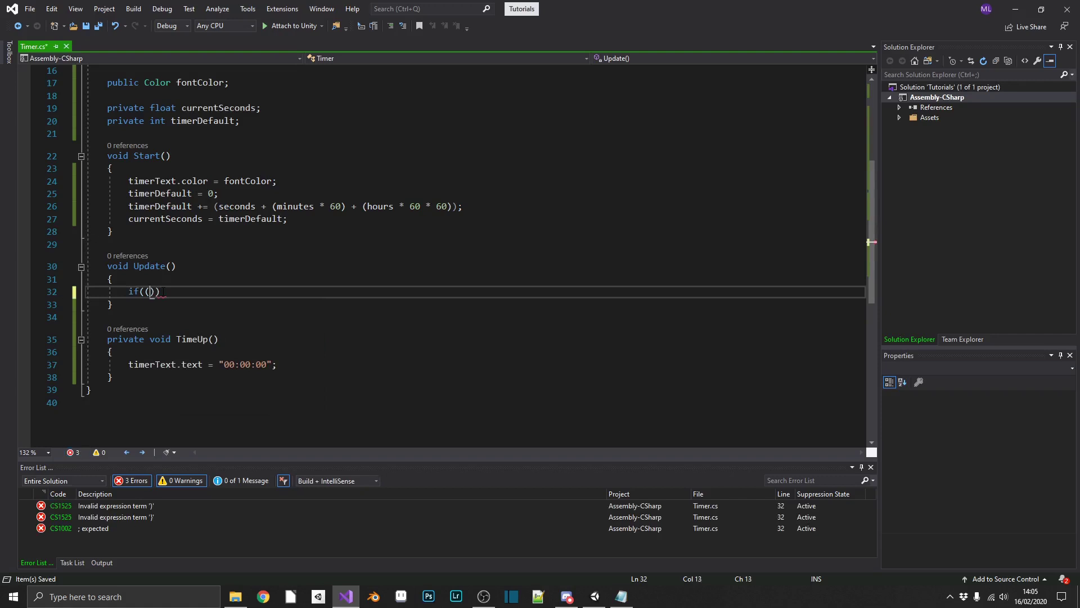
type("currentS")
key("Tab")
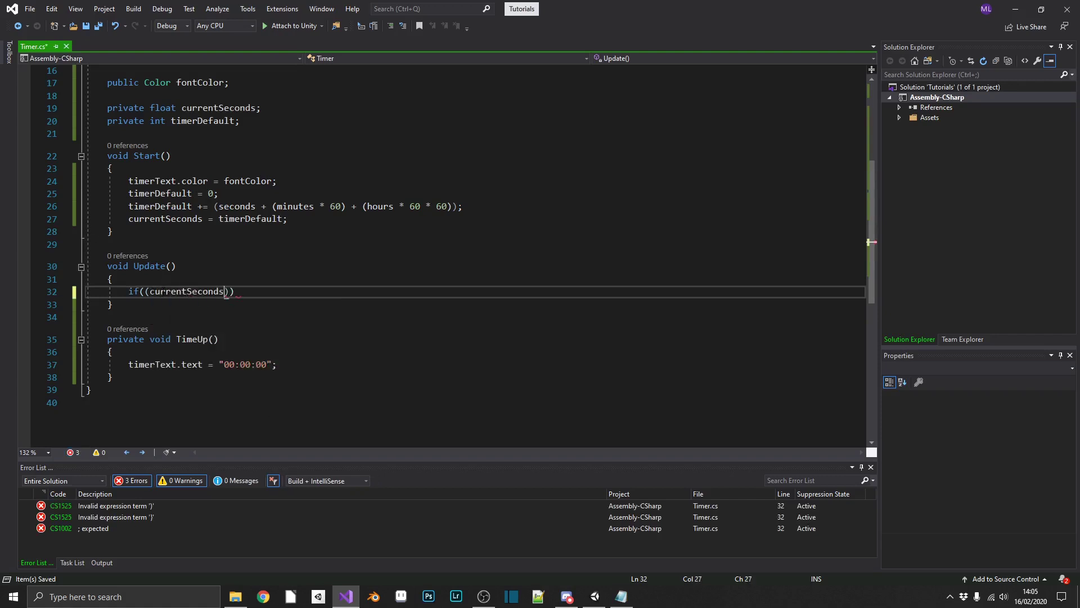
type("-= Time.de")
key("Tab")
type(") <= 0")
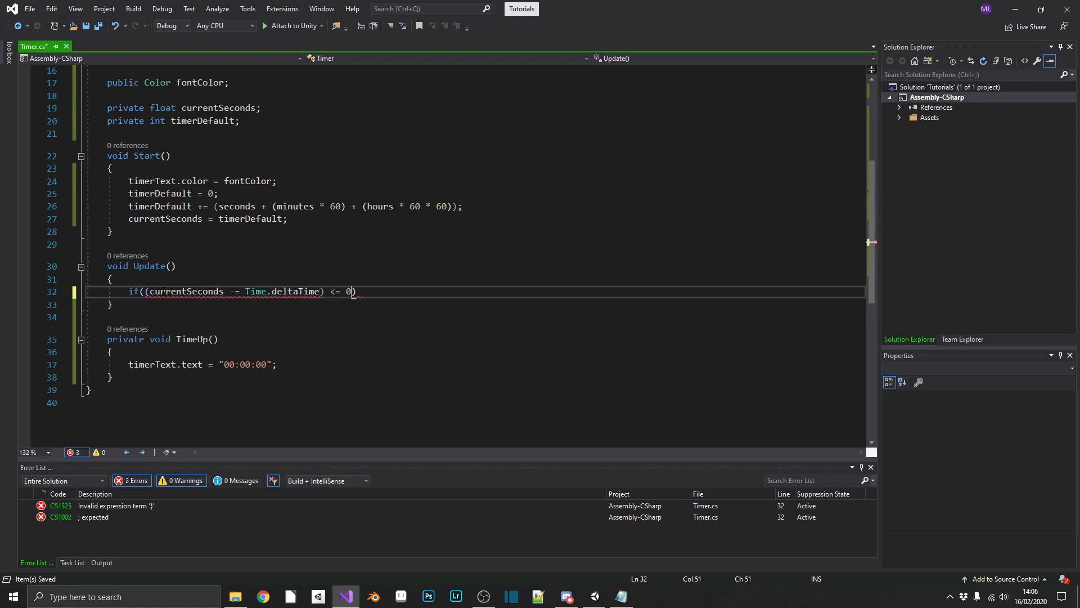
key("End")
type("{")
key("Return")
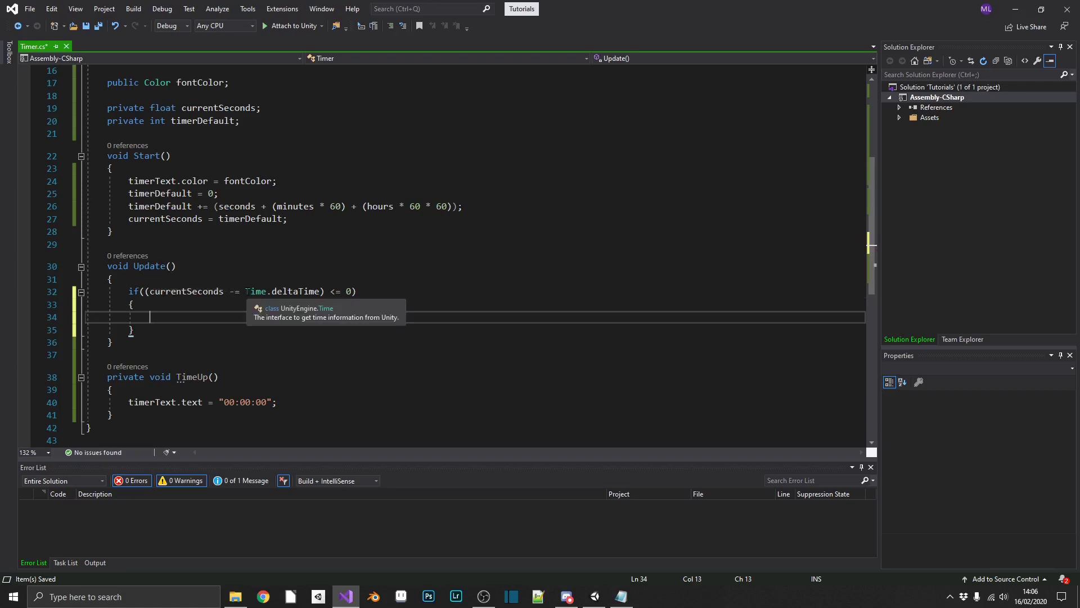
Call TimeUp() inside the if block, highlighting deltaTime, currentSeconds and <= in the condition
left_click_drag(245, 291, 320, 291)
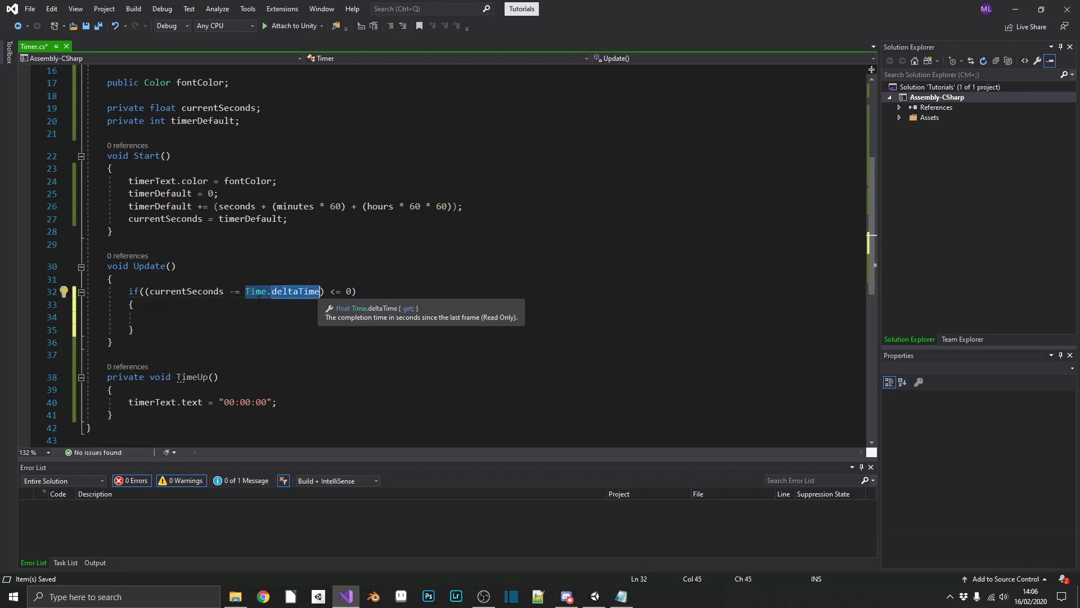
double_click(185, 291)
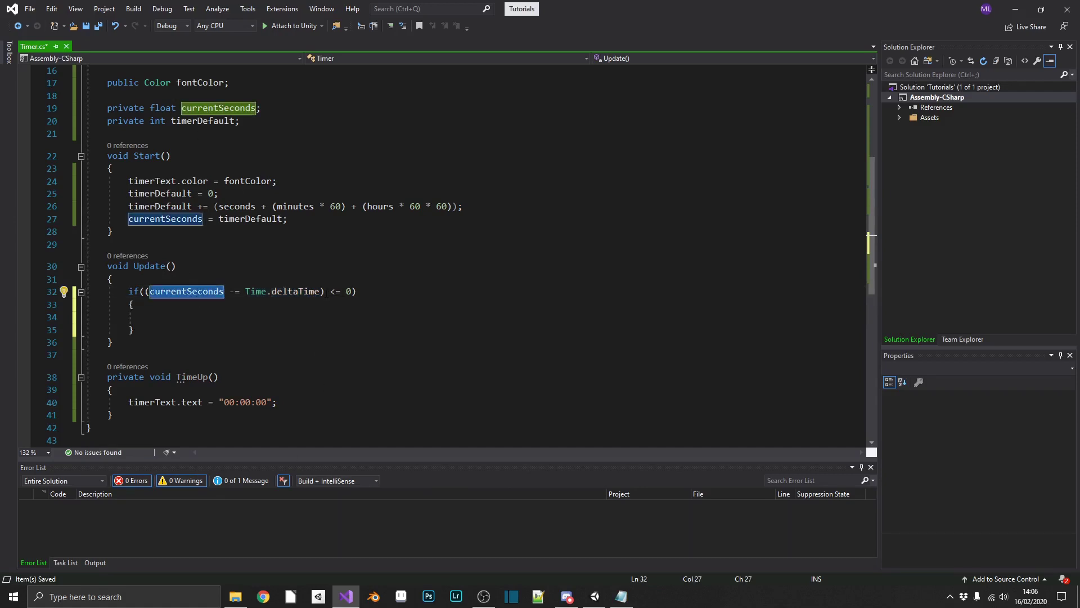
left_click_drag(331, 291, 352, 291)
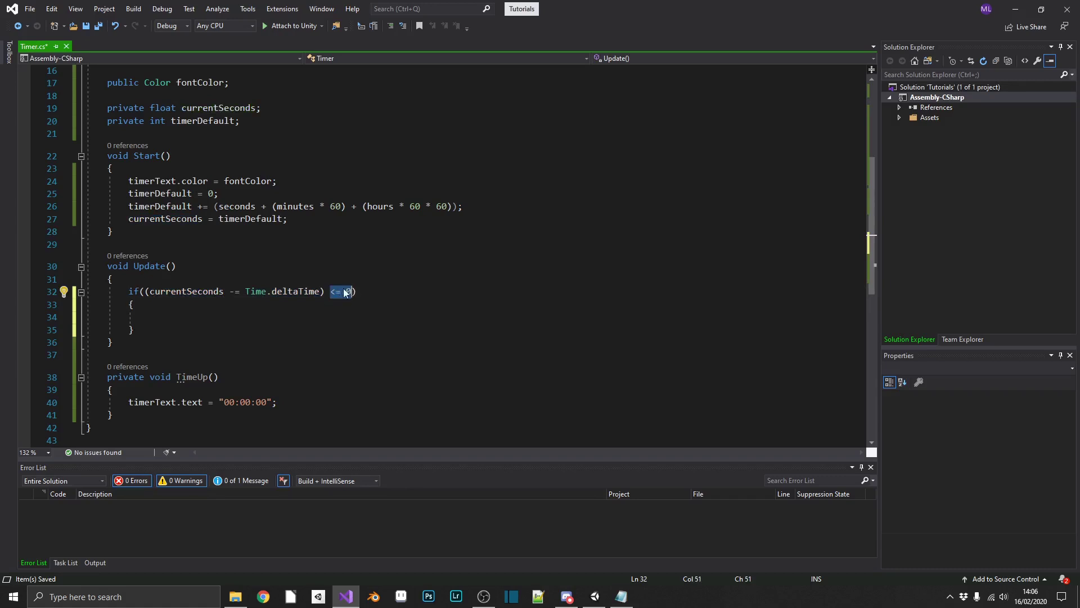
left_click(193, 315)
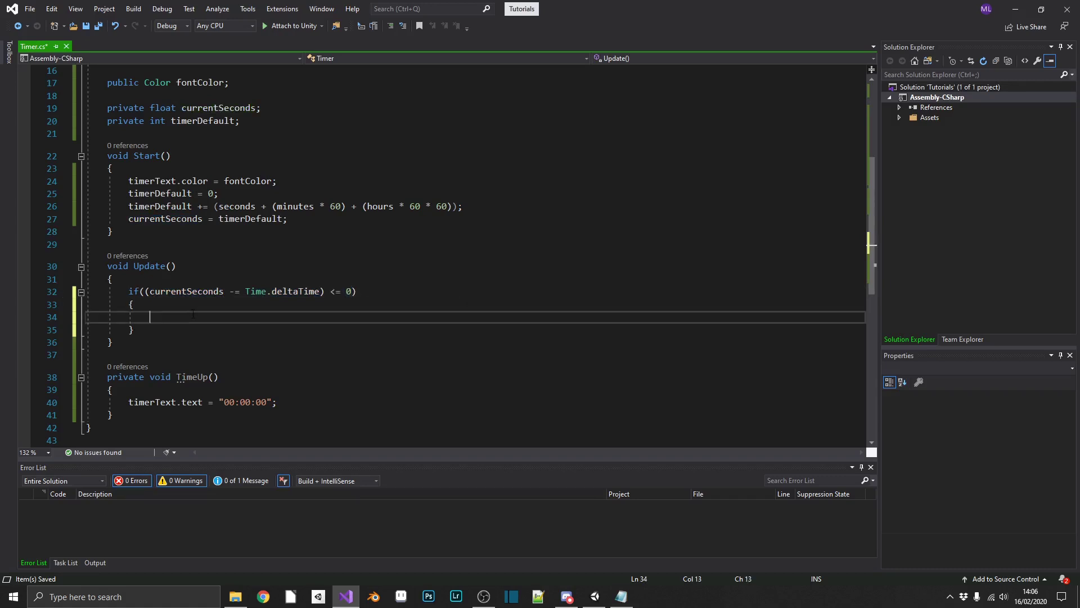
type("TimeUp();")
double_click(335, 292)
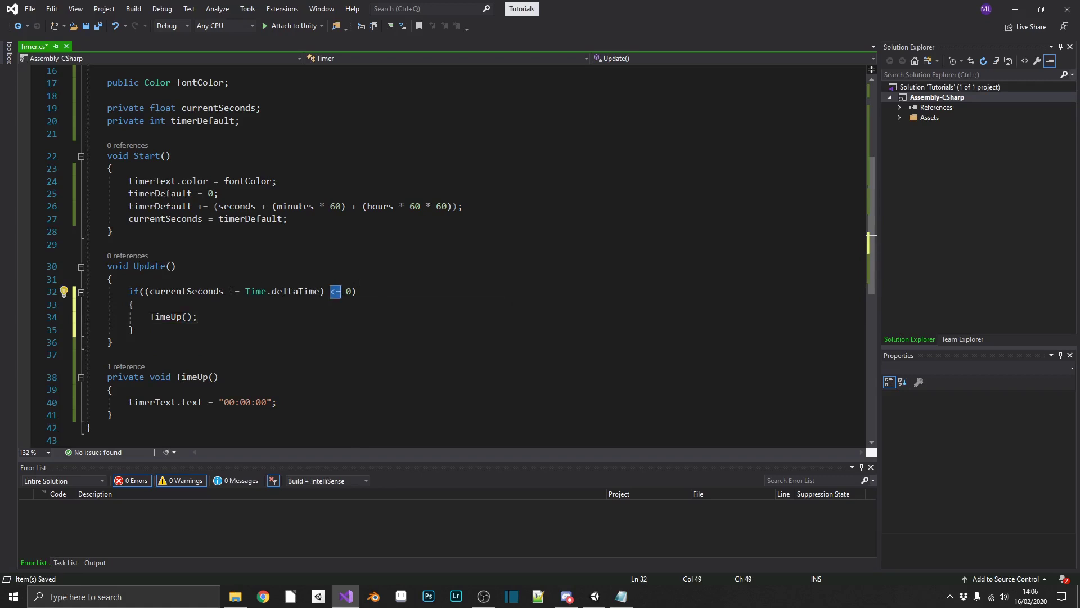
left_click(313, 291)
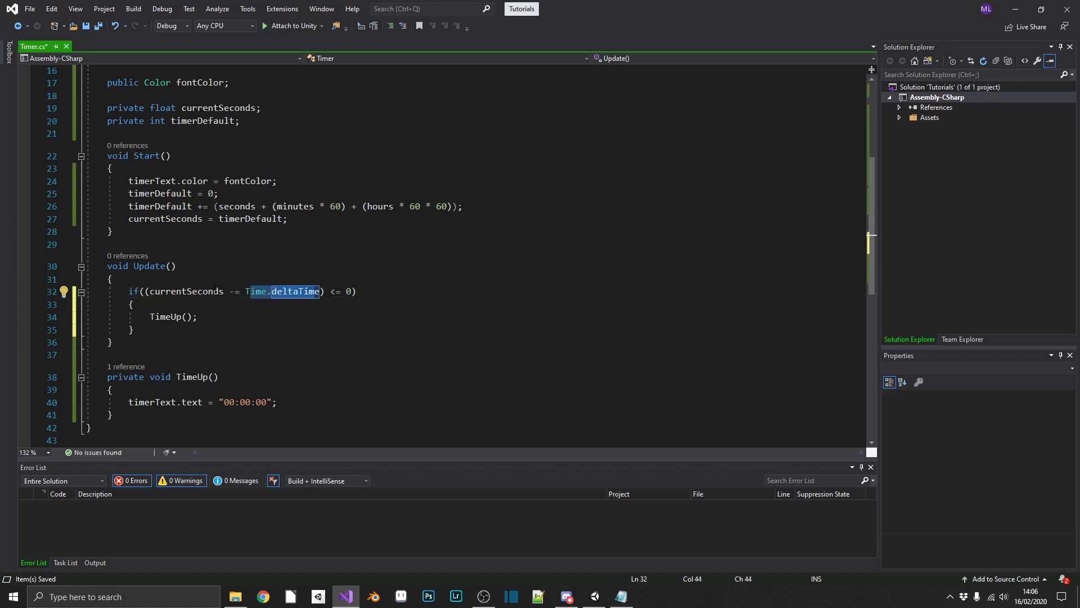
double_click(195, 292)
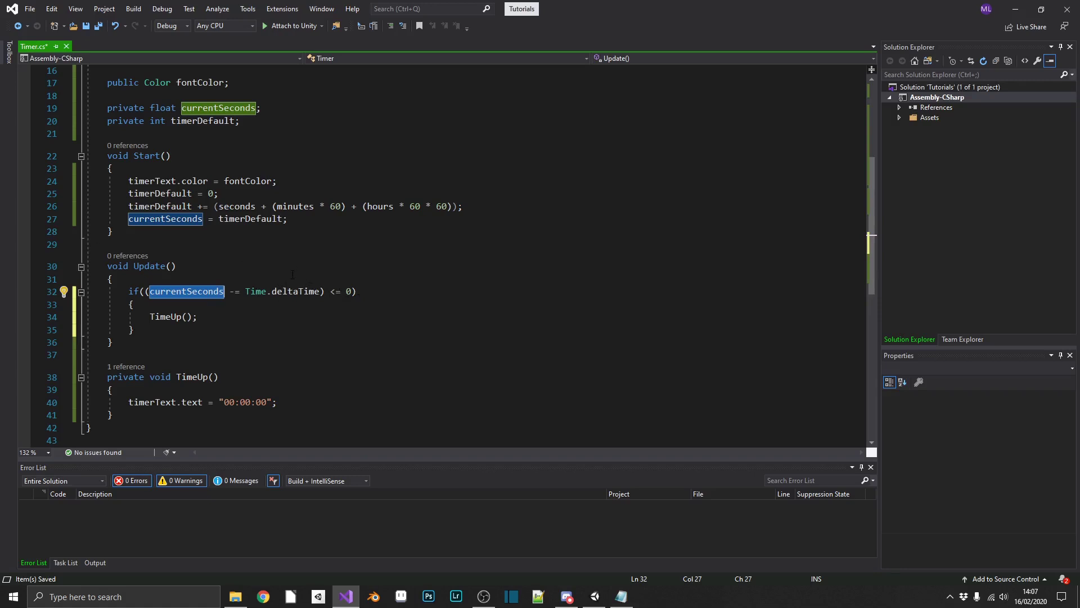
Add an empty else block after the if statement
left_click(151, 332)
key("Return")
type("else")
key("Tab")
key("Tab")
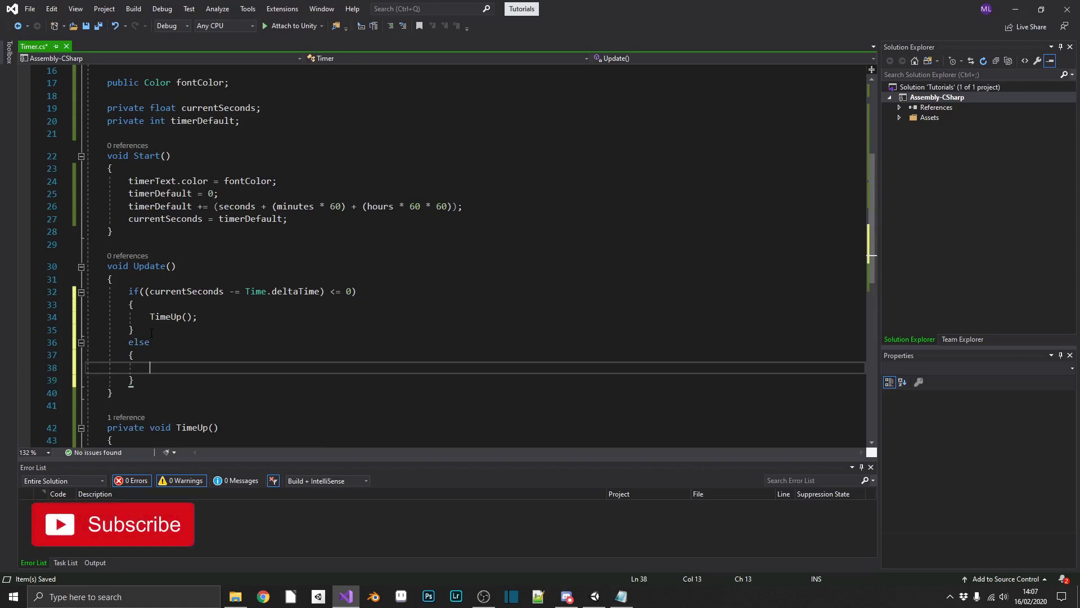
In the else branch, set timerText.text to TimeSpan.FromSeconds(currentSeconds)
type("timerText.")
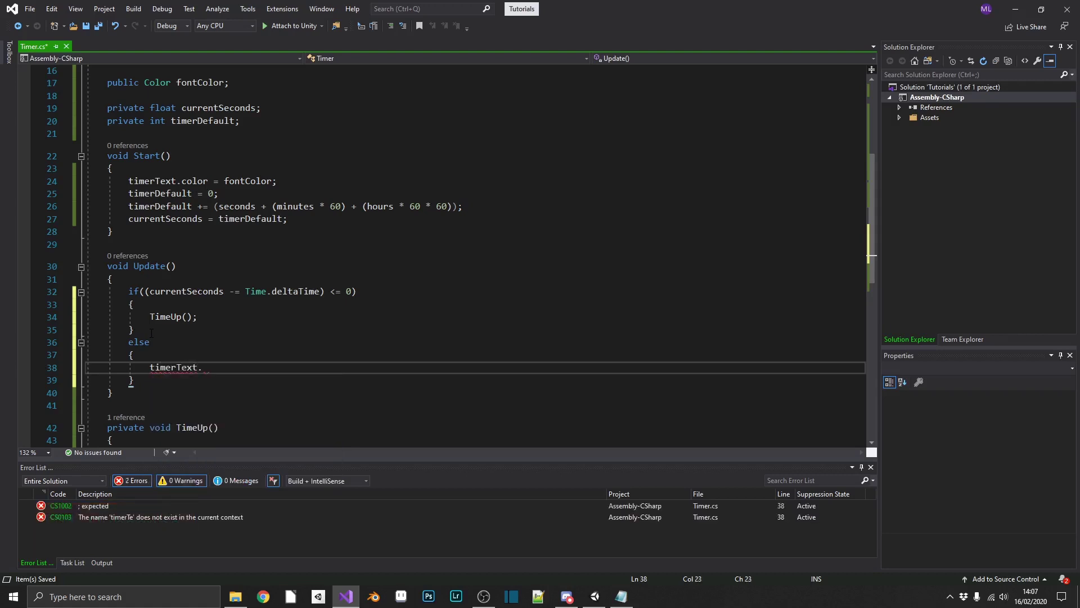
type("text = ")
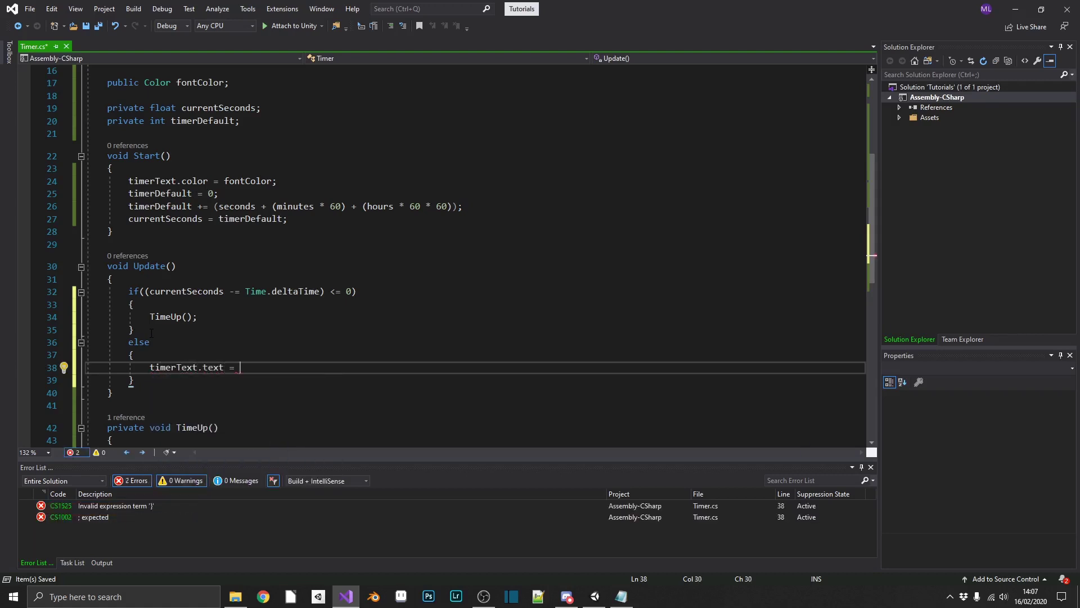
type("TimeS")
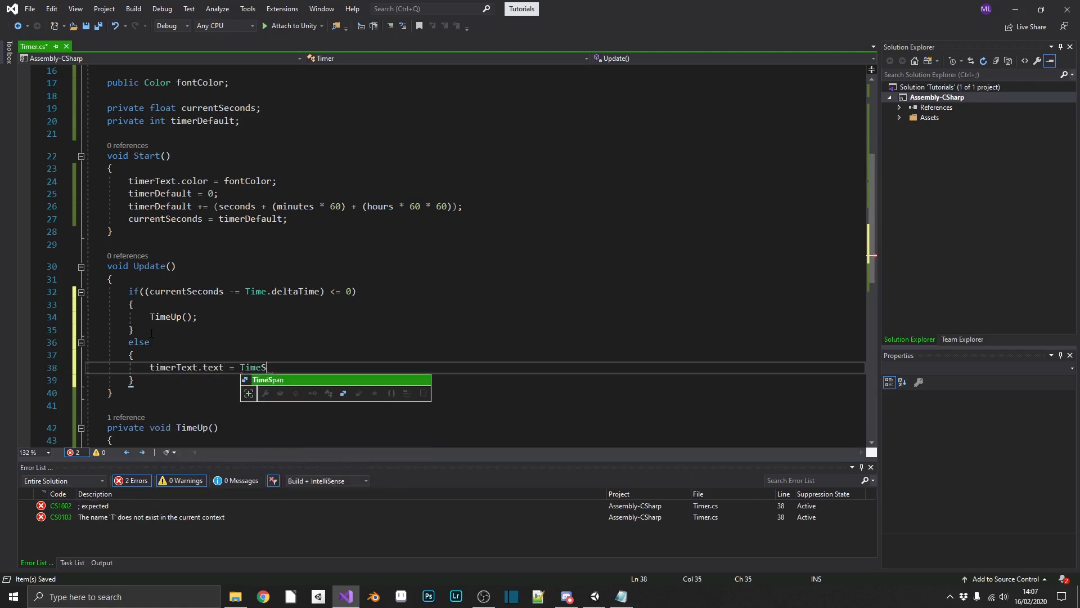
type("c")
key("Tab")
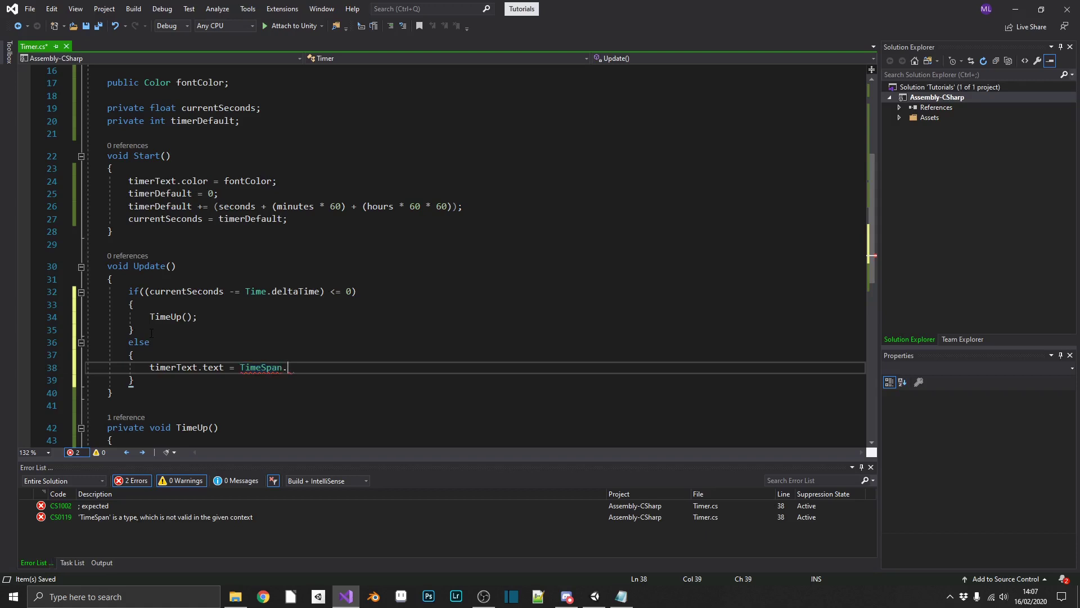
type(".FromS")
key("Tab")
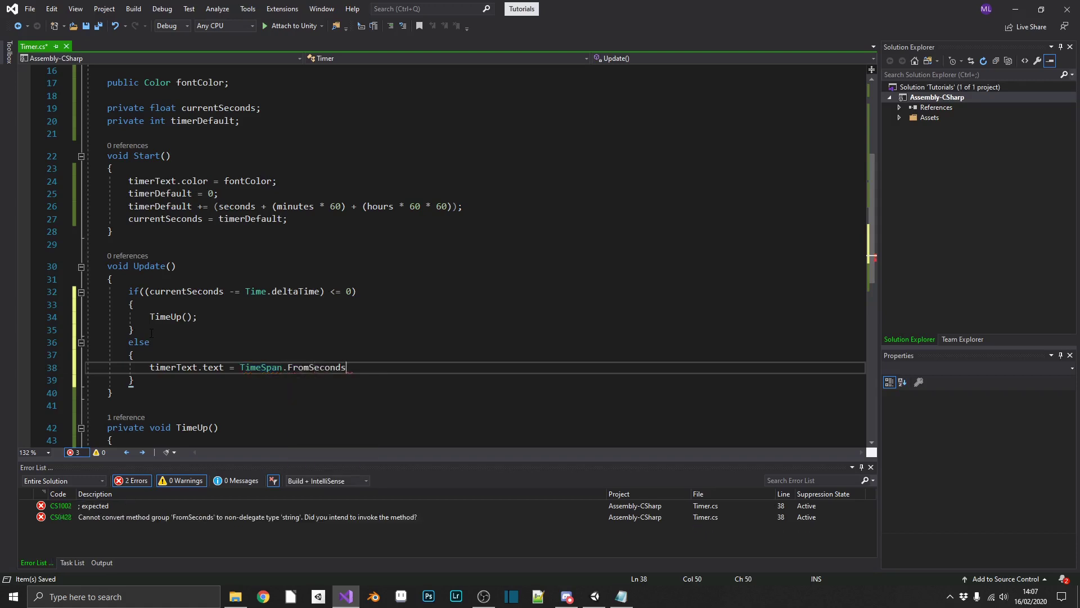
type("();")
key("Left")
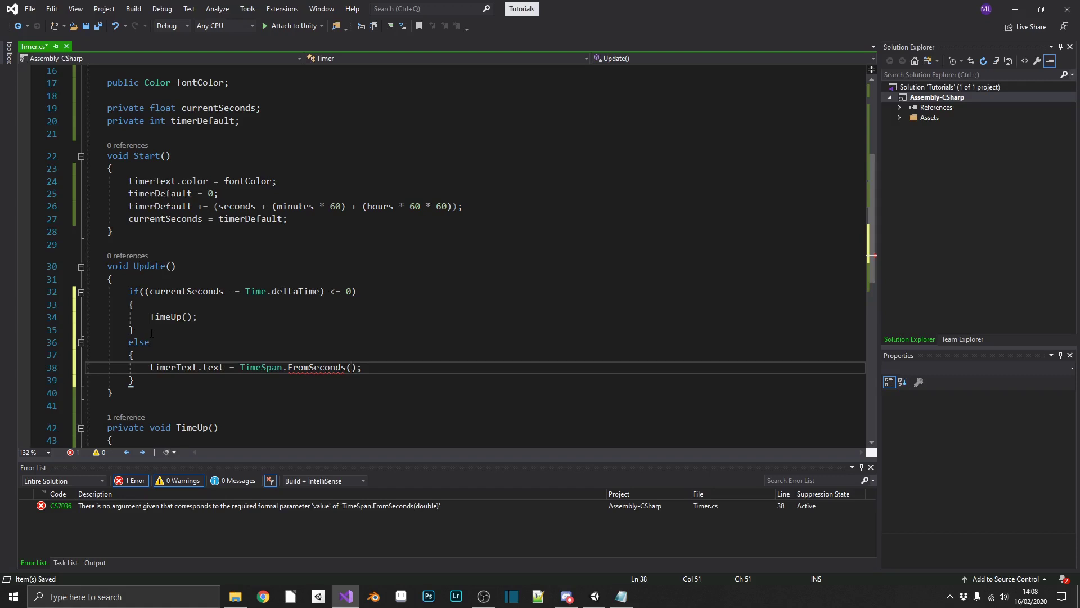
type("curr")
key("Tab")
Format that value with ToString(@"hh\:mm\:ss\:fff") and save Timer.cs
type(")")
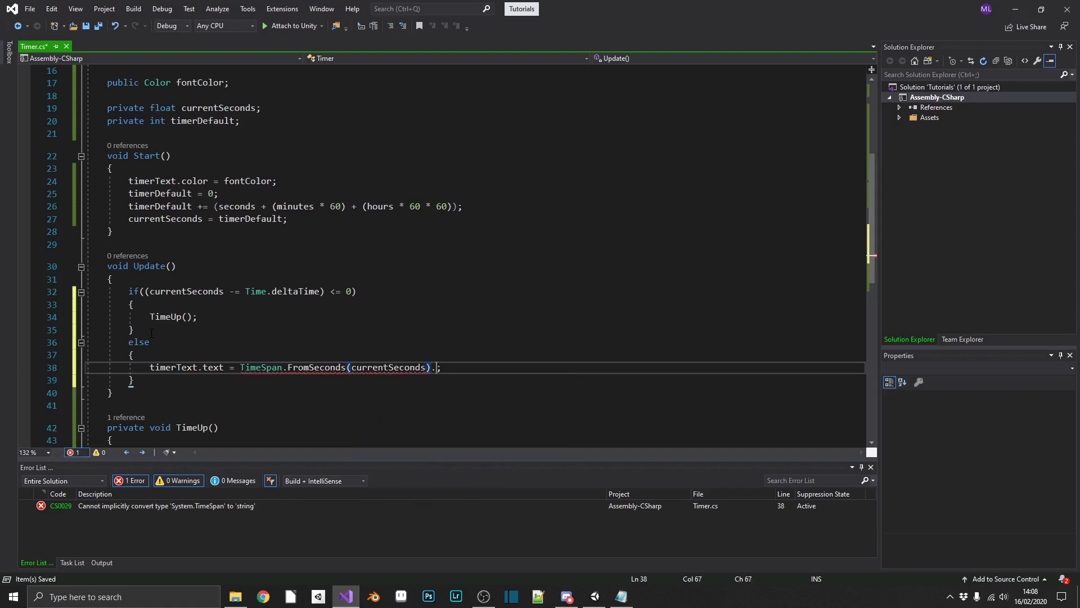
type(".ToString()")
key("Left")
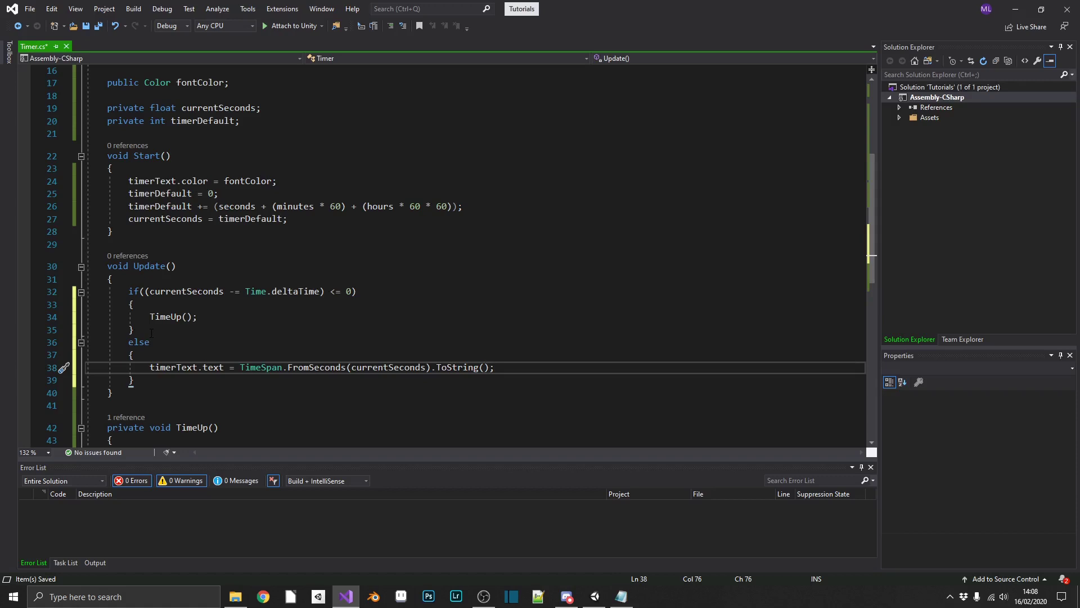
type("@\"")
type("hh")
type("\\:")
type("mm\\:ss")
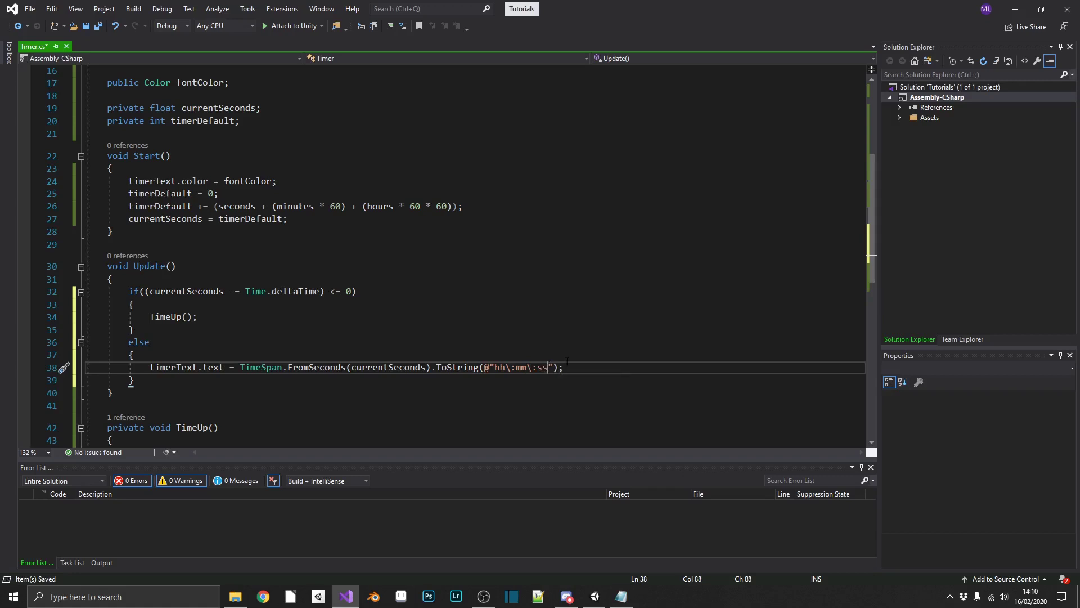
type("\\:")
type("fff")
left_click(601, 366)
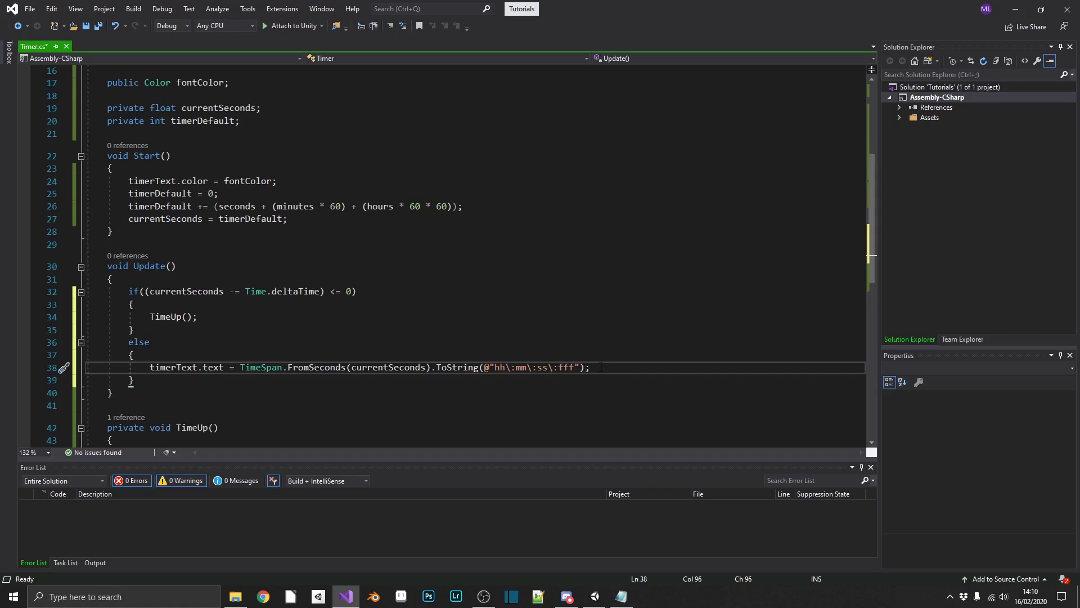
key("ctrl+s")
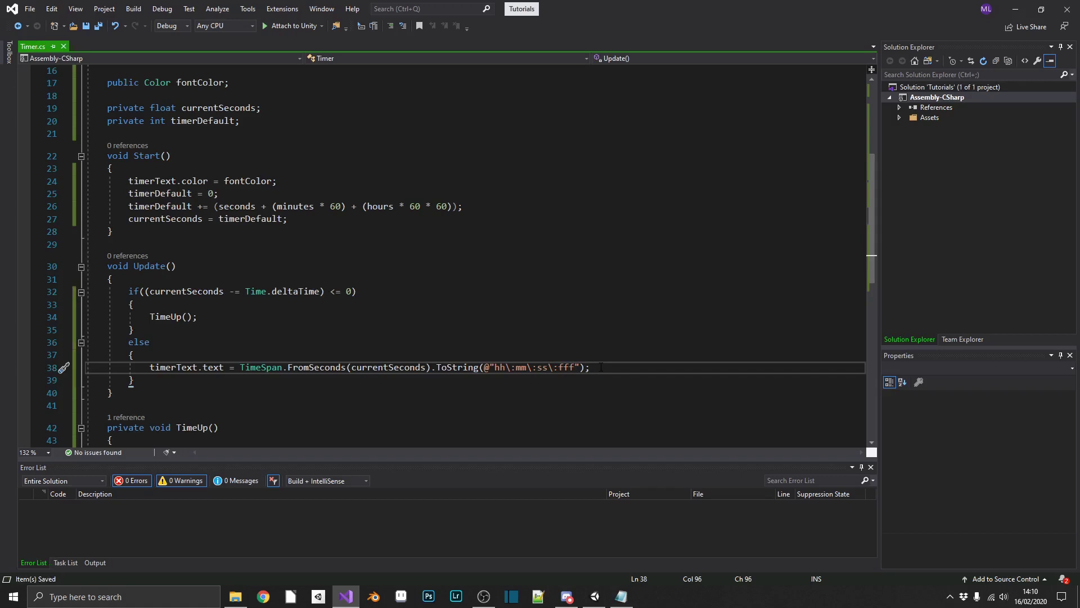
Add a public bool showMilliseconds field below the fontColor field
scroll(298, 261, "up", 3)
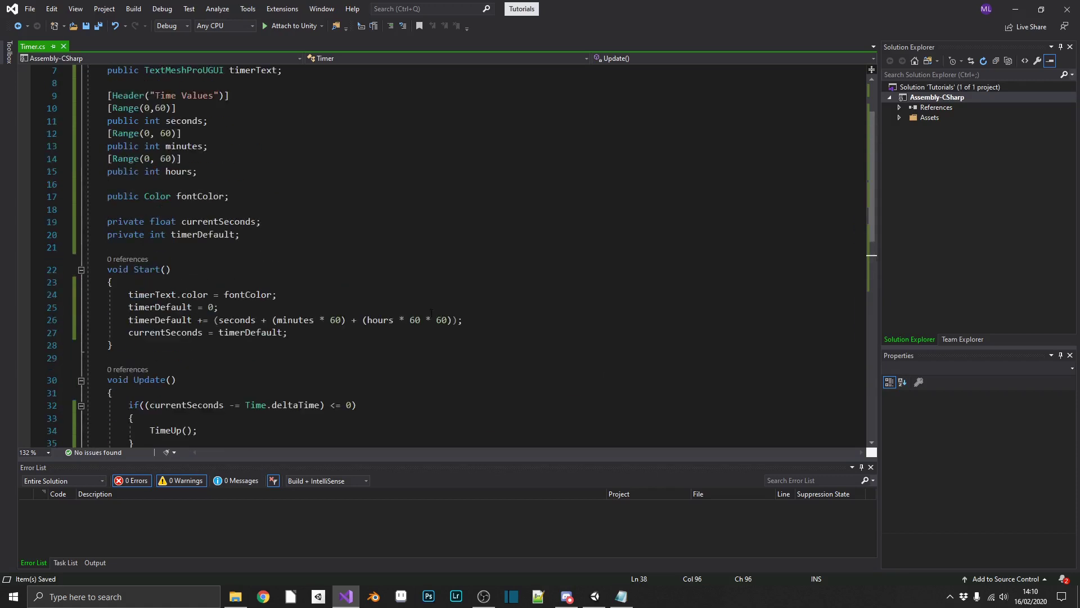
left_click(263, 234)
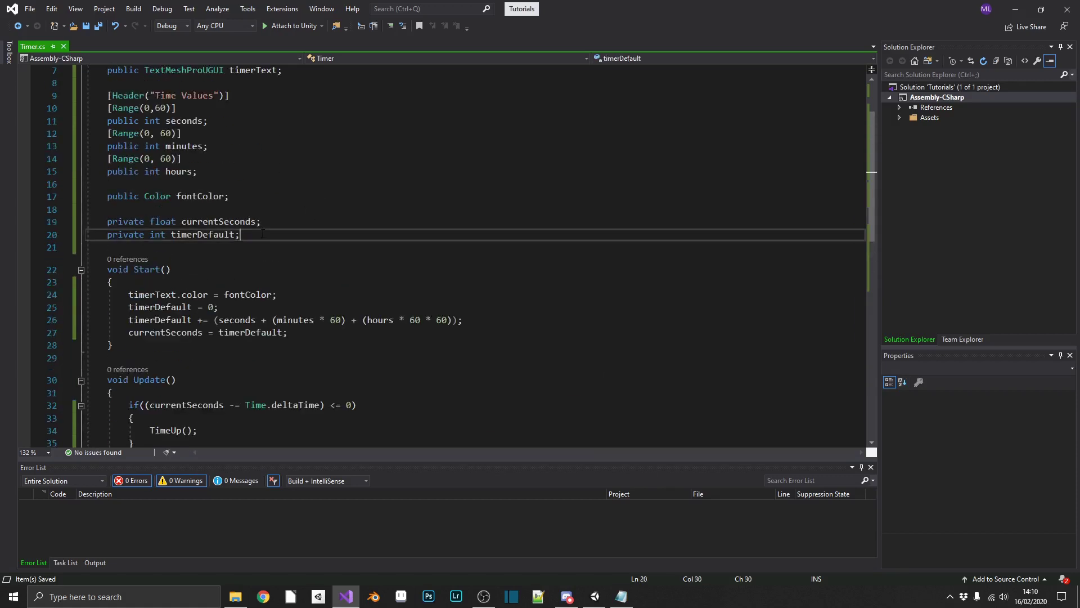
left_click(251, 200)
key("Return")
key("Return")
type("public bool showMilliseconds;")
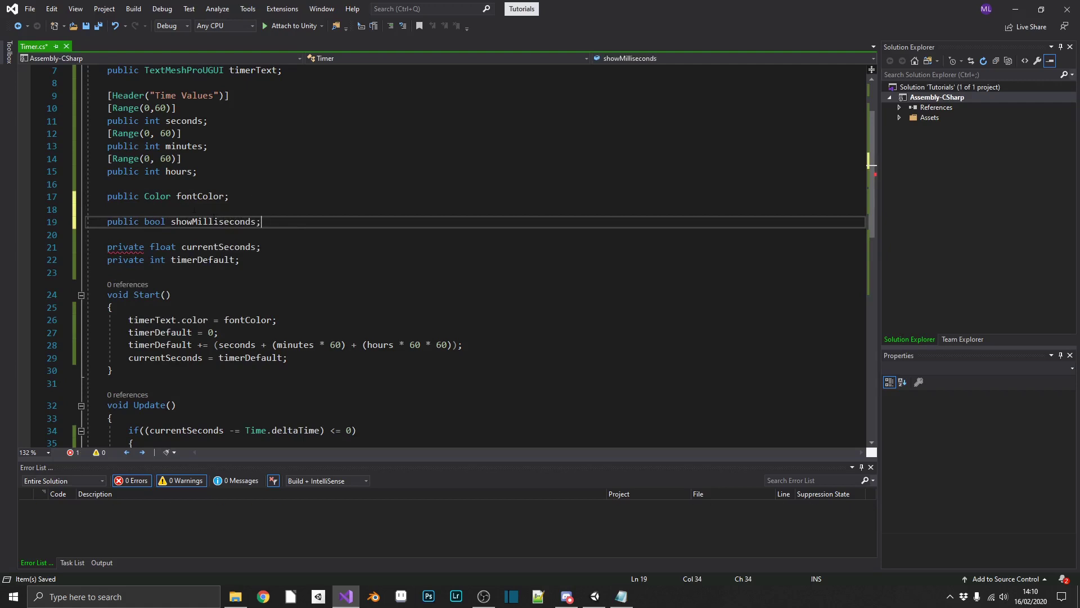
left_click(213, 222)
scroll(304, 236, "down", 5)
Wrap the millisecond timer-text assignment in an if(showMilliseconds) block
left_click(179, 304)
key("Return")
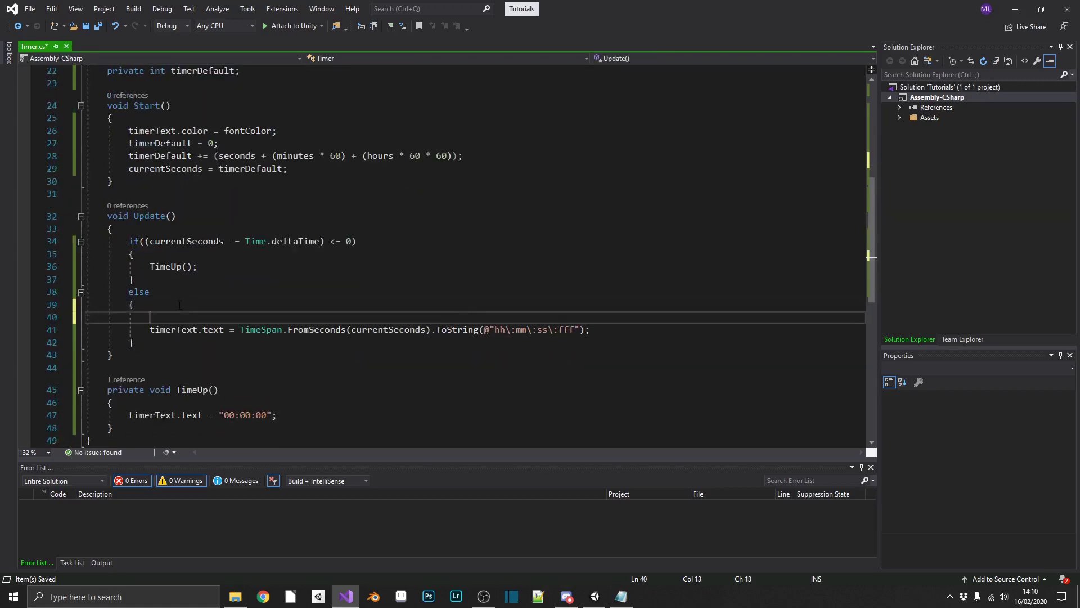
type("public bool showMilliseconds;")
key("ctrl+z")
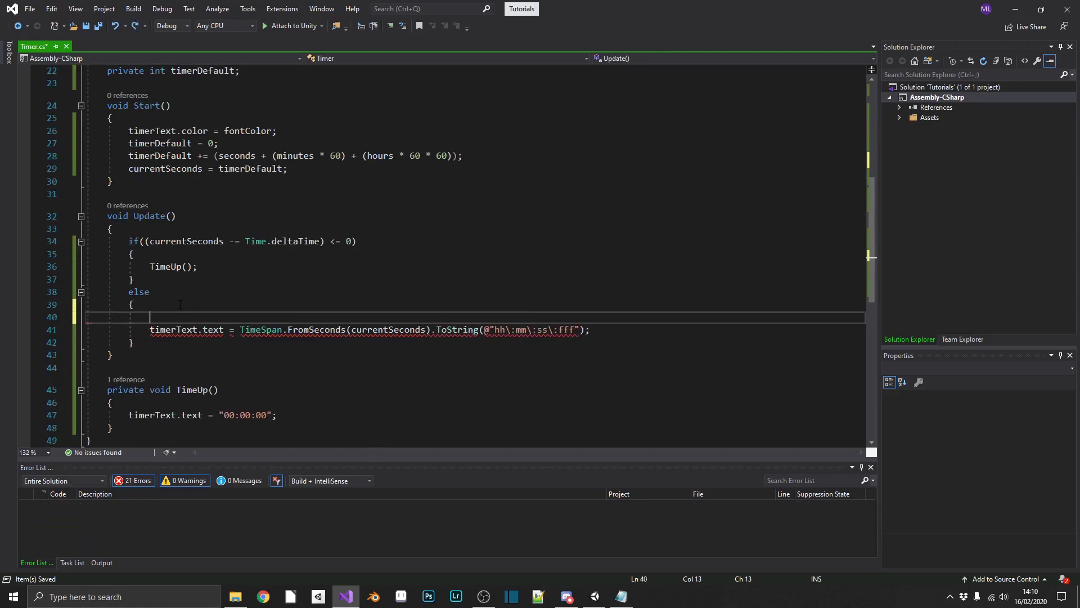
type("if(ShowM")
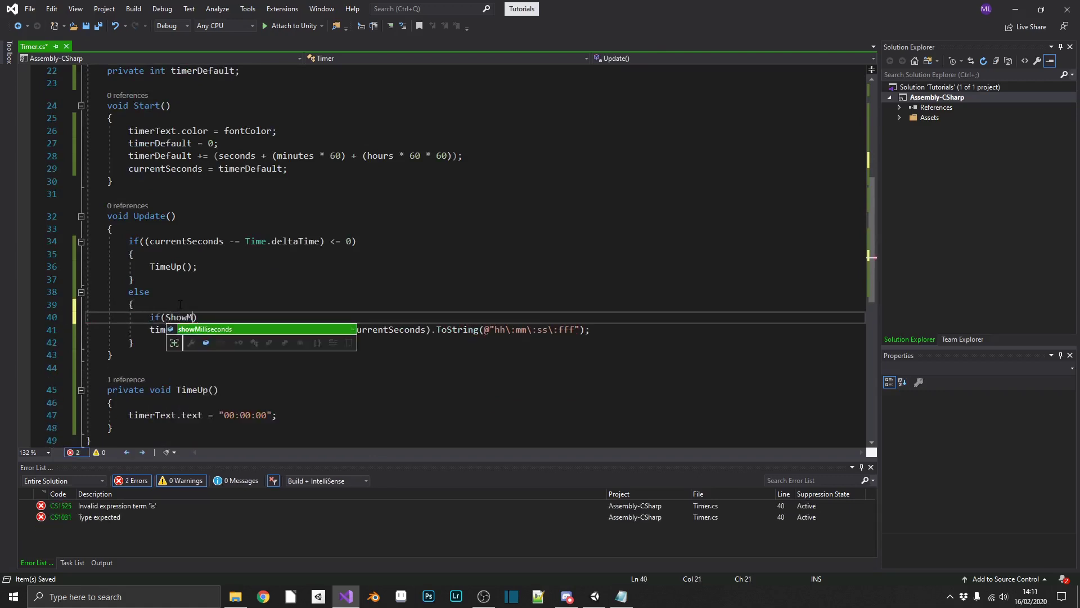
key("Tab")
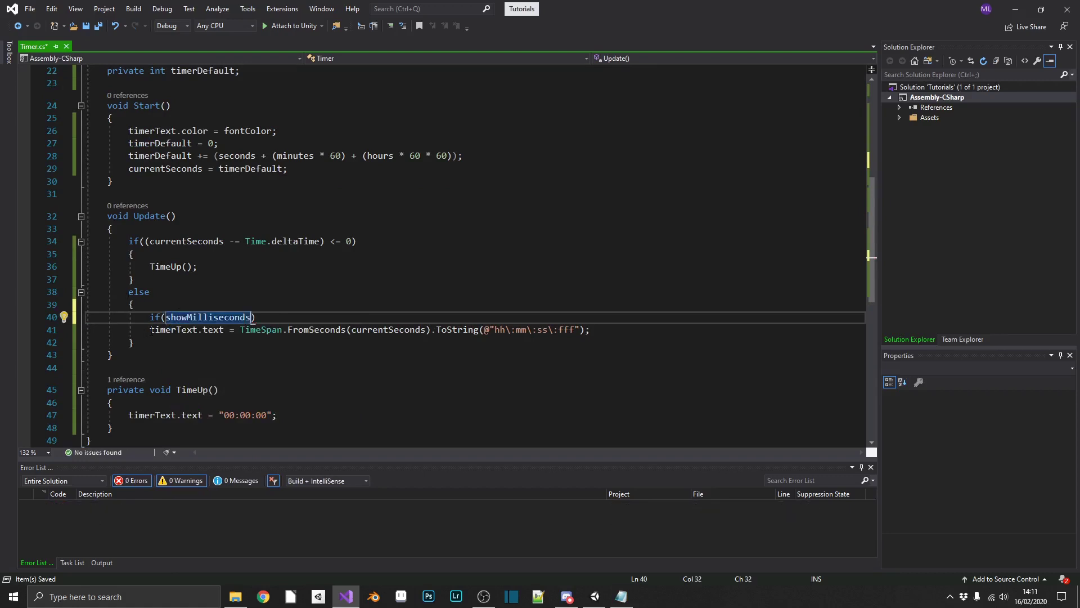
left_click(146, 329)
key("Tab")
left_click_drag(610, 329, 171, 330)
Add an else branch using the "hh\:mm\:ss" format without fff, and save Timer.cs
left_click(621, 330)
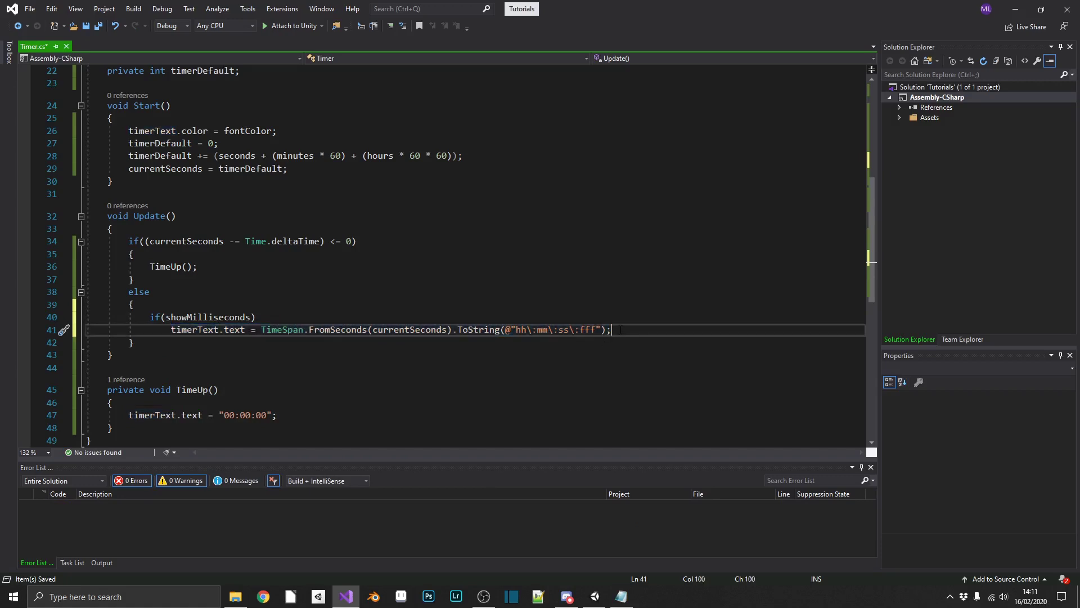
key("Return")
type("else")
key("Return")
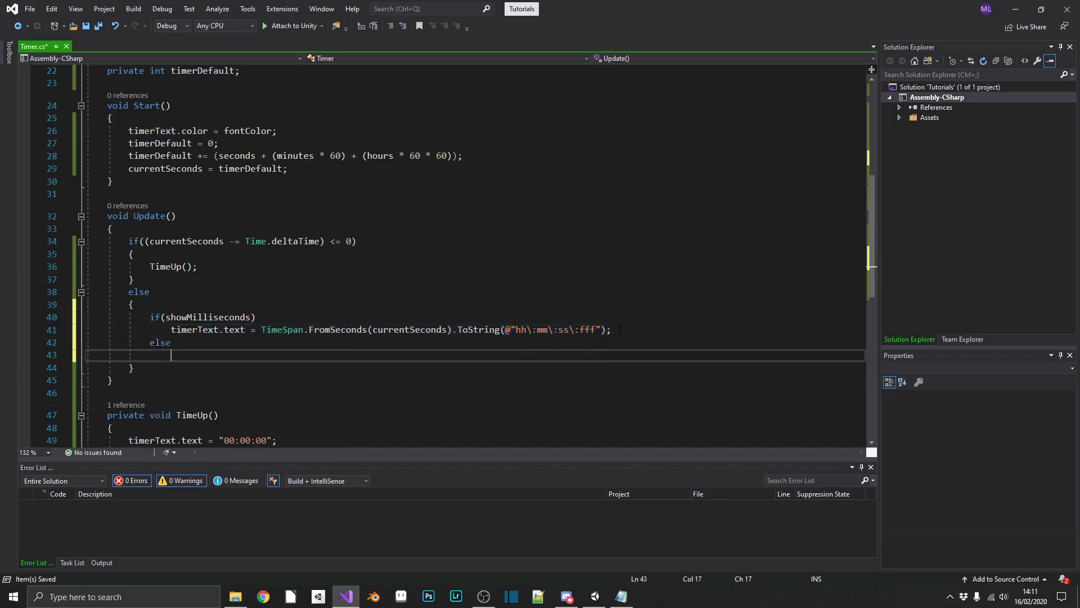
type("timerText.text = TimeSpan.FromSeconds(currentSeconds).ToString(@\"hh\\:mm\\:ss\\:fff\");")
double_click(591, 356)
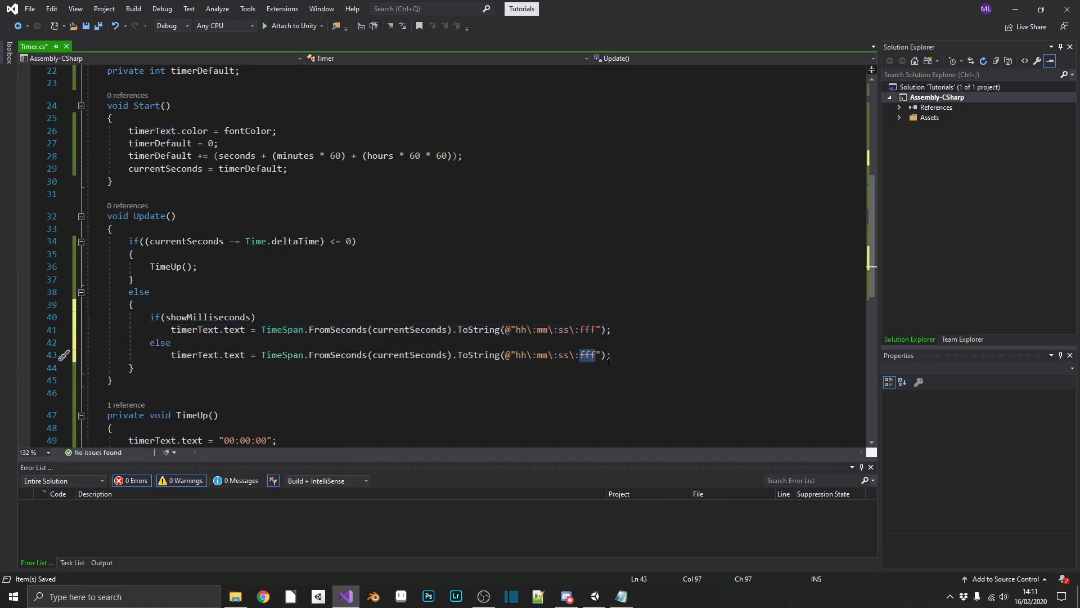
key("BackSpace")
key("BackSpace")
key("BackSpace")
key("ctrl+s")
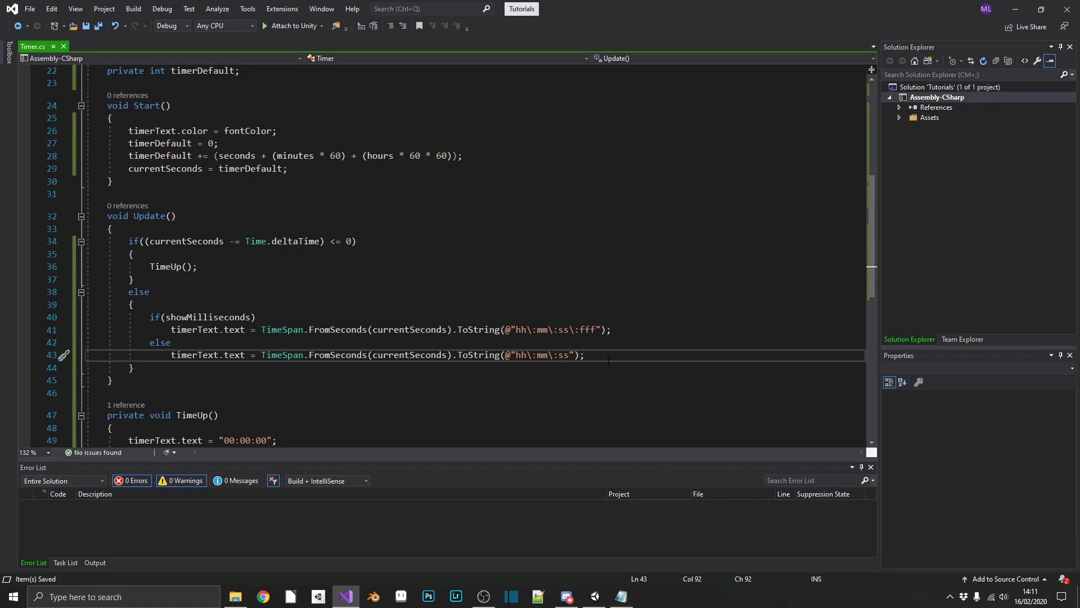
Add an if(showMilliseconds) condition inside TimeUp()
scroll(608, 361, "down", 1)
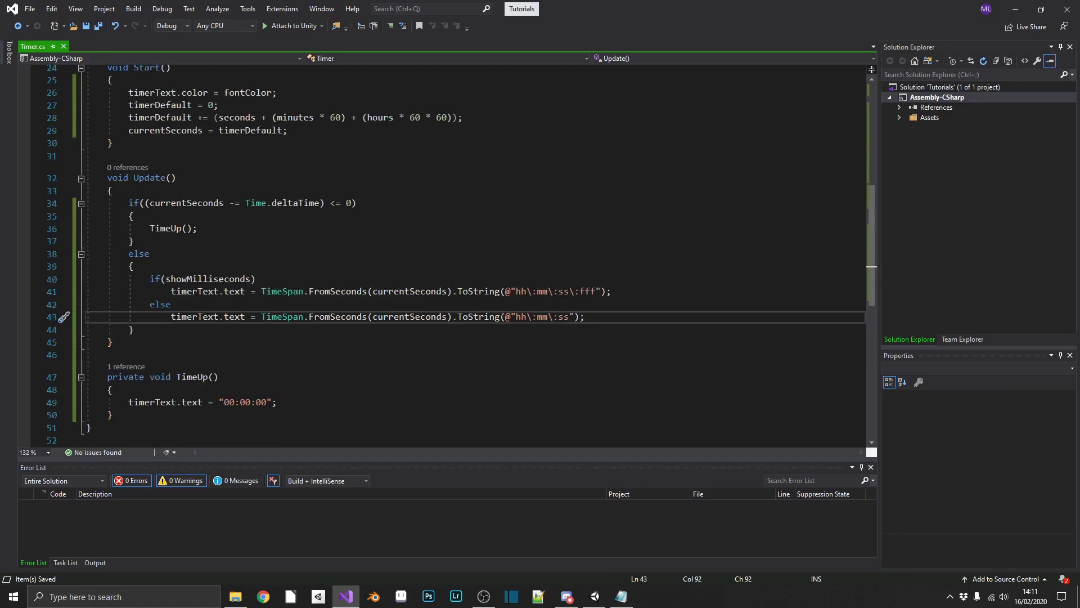
key("Down")
key("Down")
key("Down")
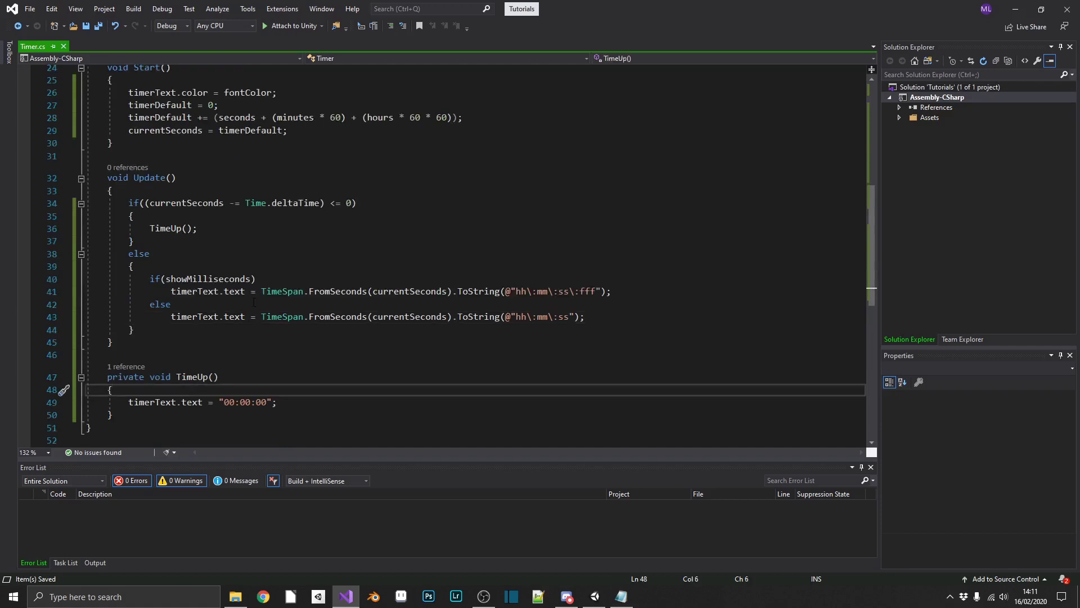
left_click_drag(254, 279, 155, 278)
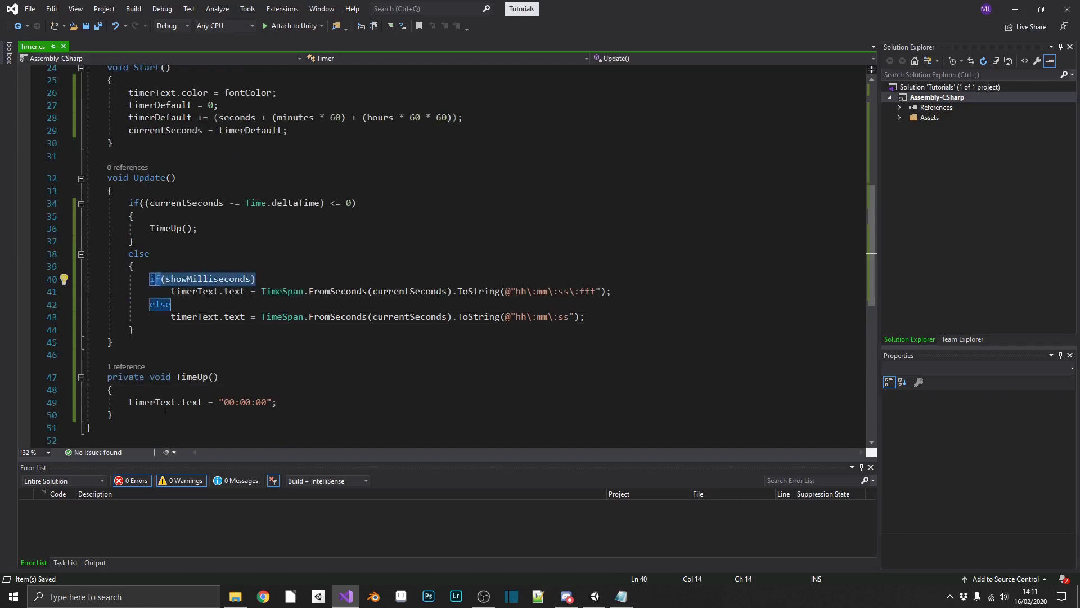
key("ctrl+c")
left_click(166, 390)
key("Return")
key("ctrl+v")
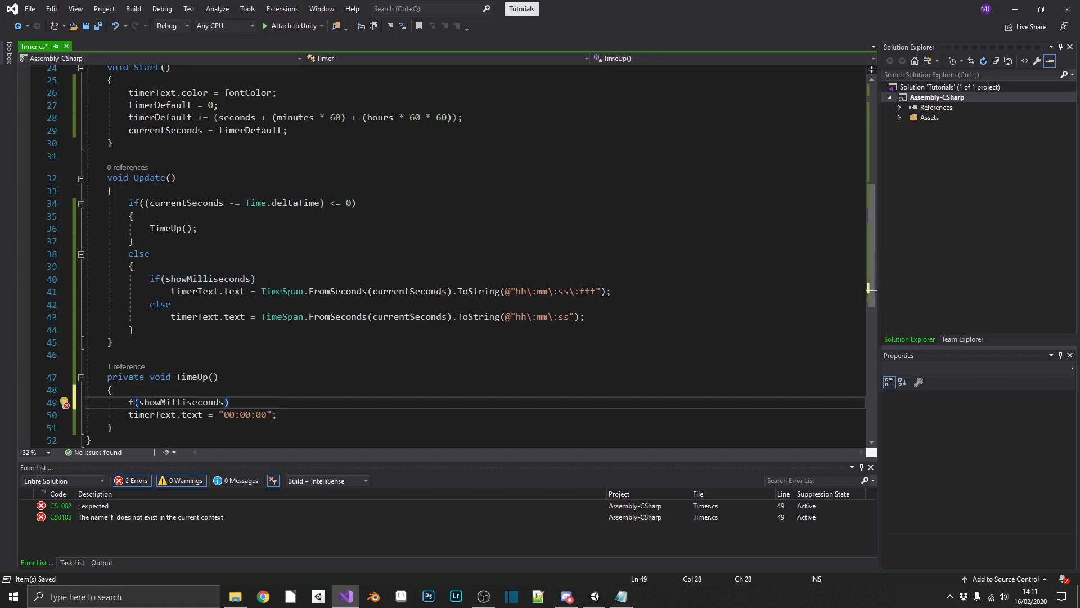
left_click(128, 401)
type("i")
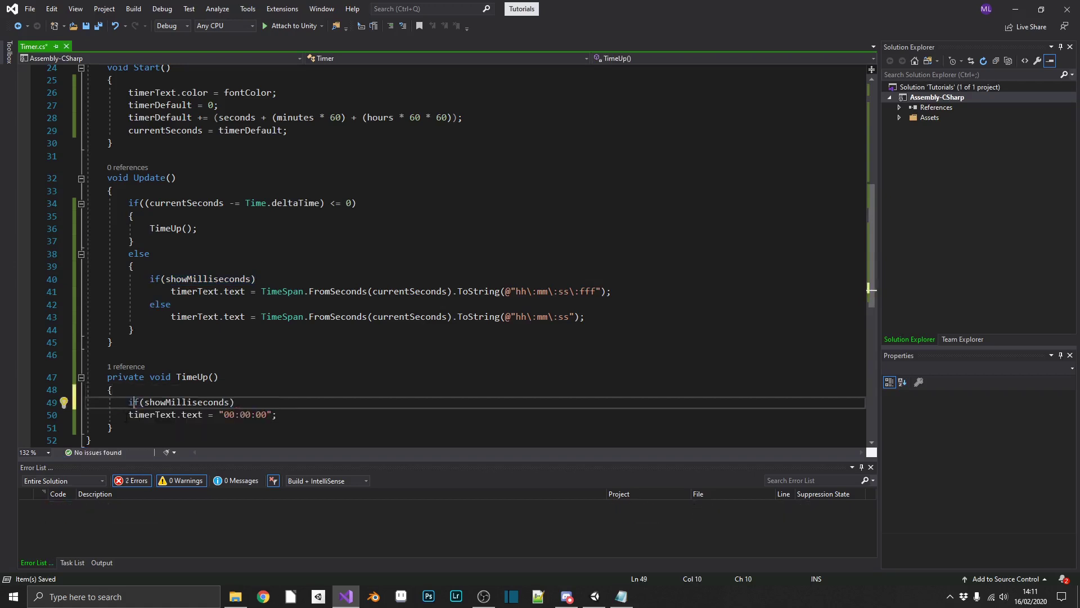
Move the reset assignment under the if and make it "00:00:00:000"
left_click_drag(126, 415, 273, 414)
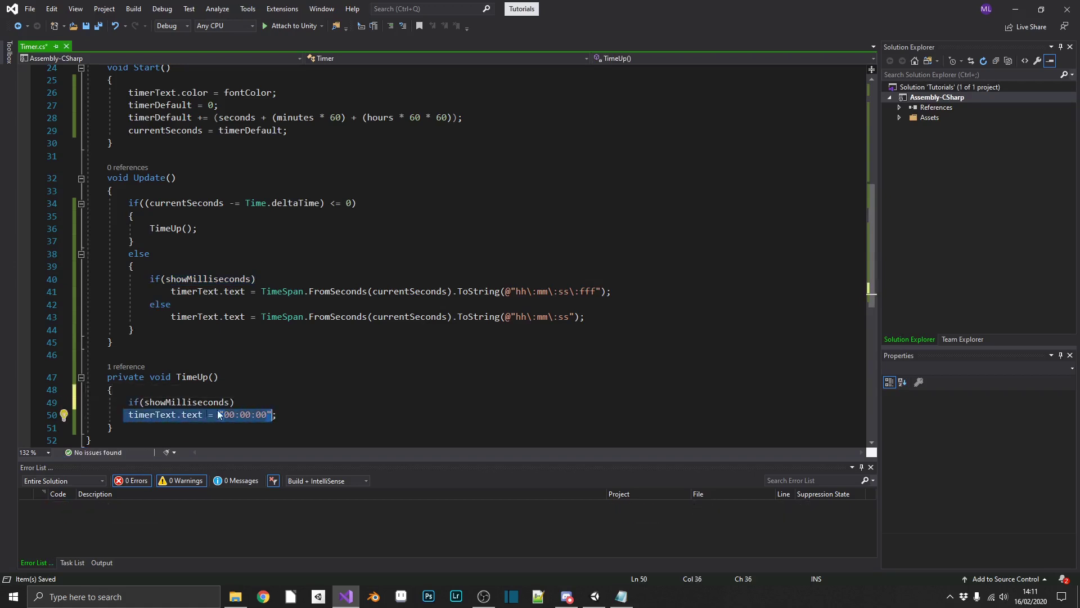
key("ctrl+x")
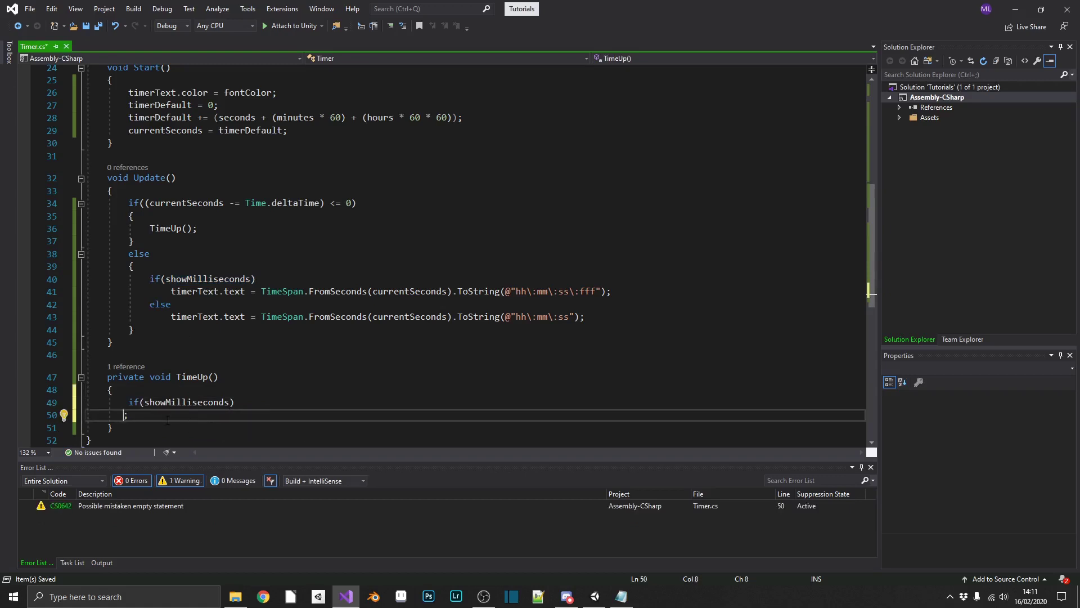
key("Delete")
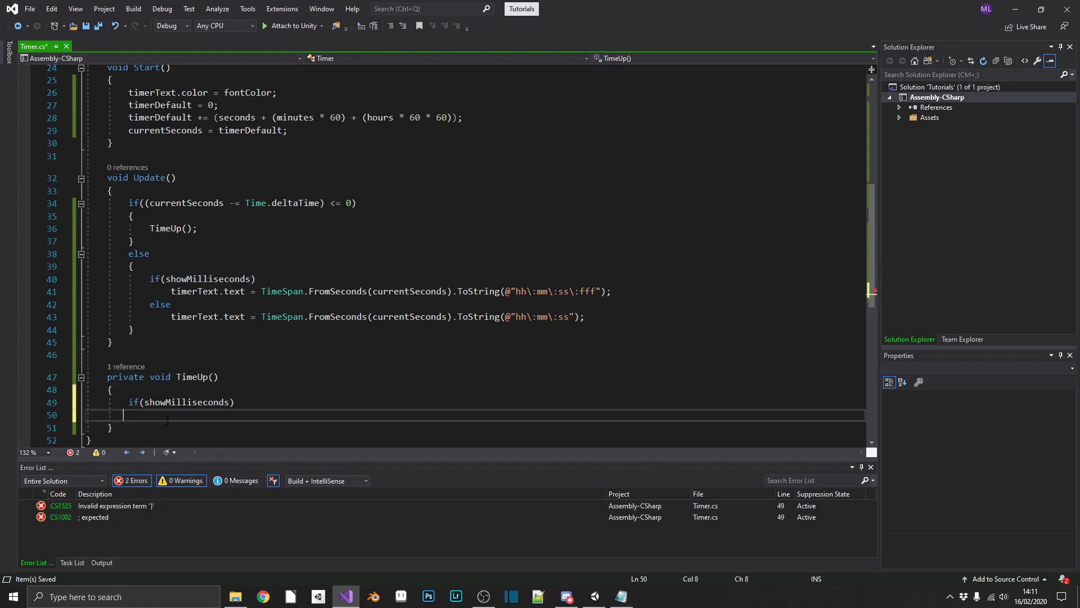
key("Tab")
key("ctrl+v")
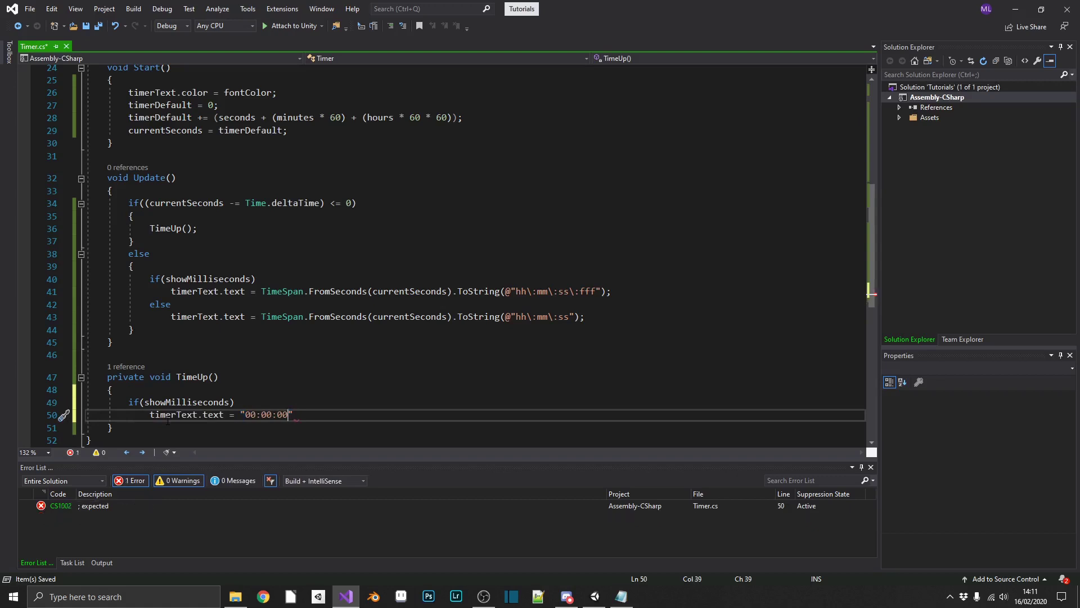
type(":000\"")
type(";")
Add an else branch resetting the text to "00:00:00" and save Timer.cs
left_click(155, 401, "shift")
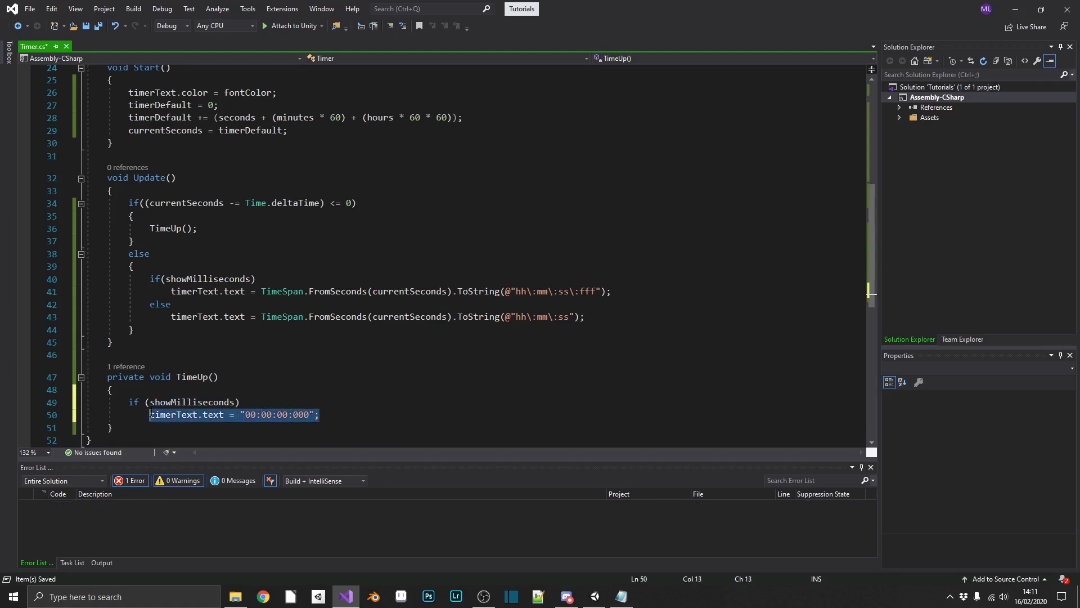
key("Right")
key("Return")
type("else")
key("Return")
key("ctrl+v")
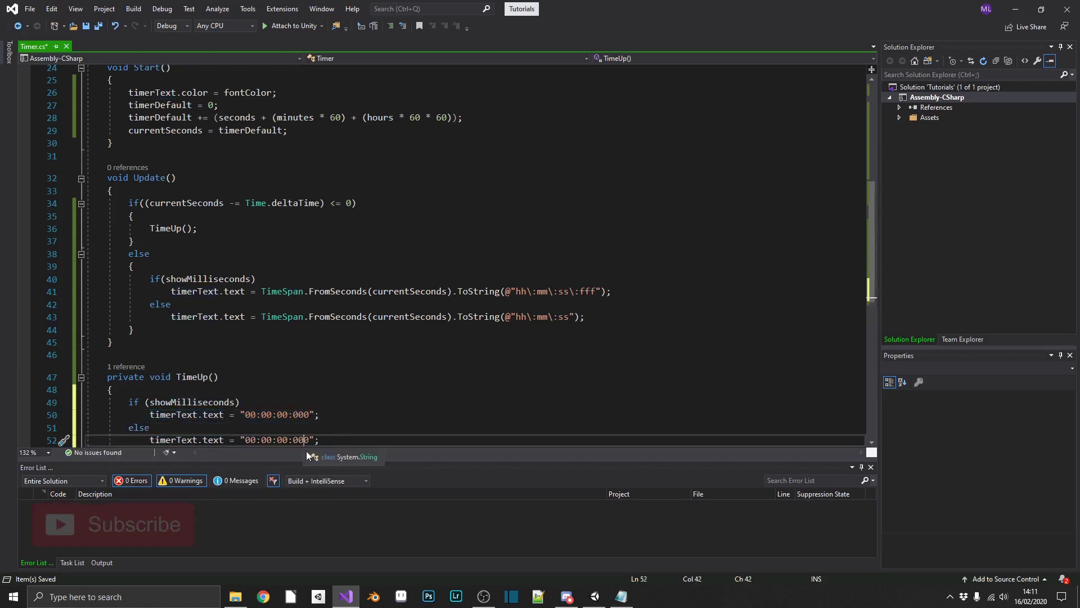
key("Delete")
key("BackSpace")
key("BackSpace")
key("BackSpace")
key("ctrl+s")
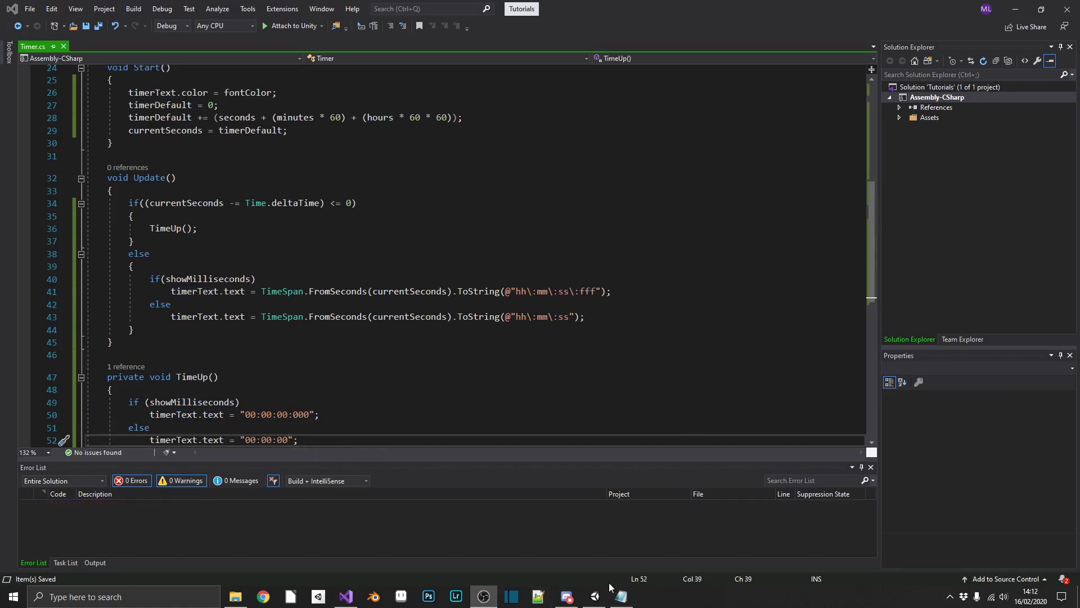
In Unity, add a Text - TextMeshPro child named TimerText under Timer
left_click(595, 596)
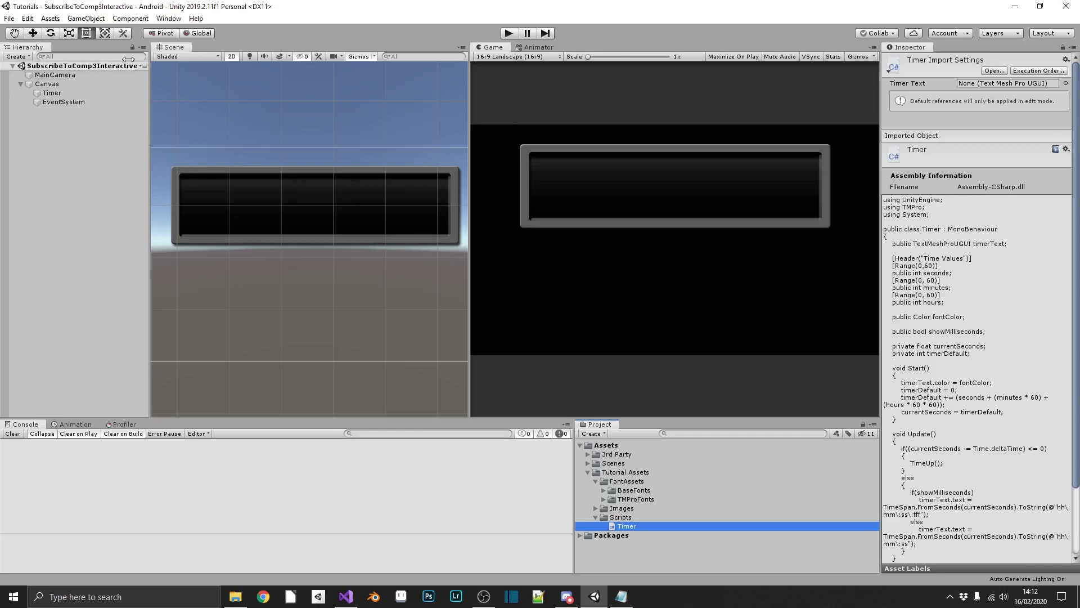
right_click(56, 93)
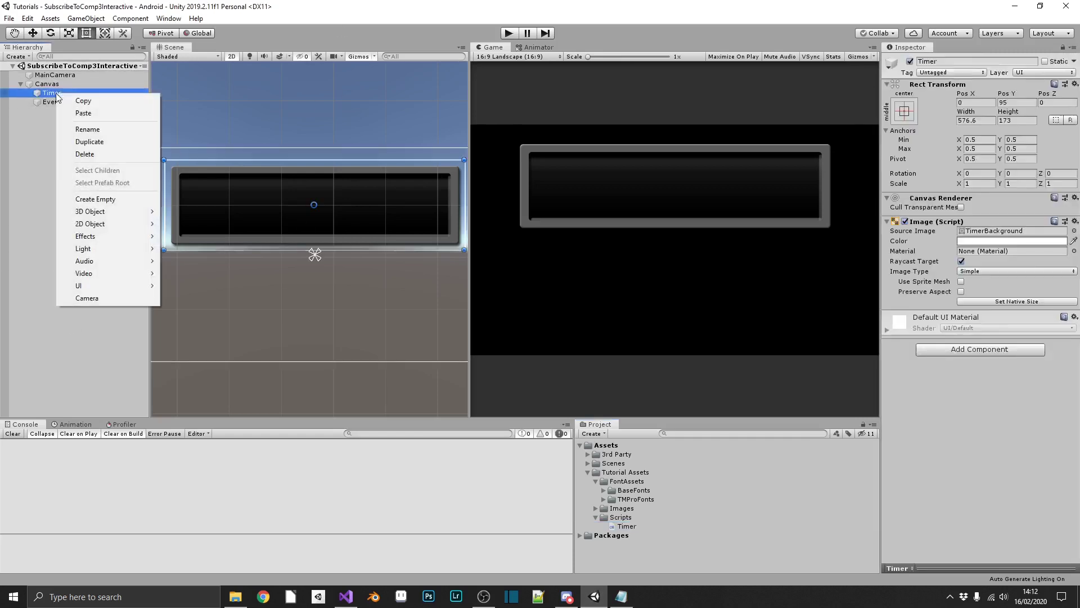
mouse_move(102, 285)
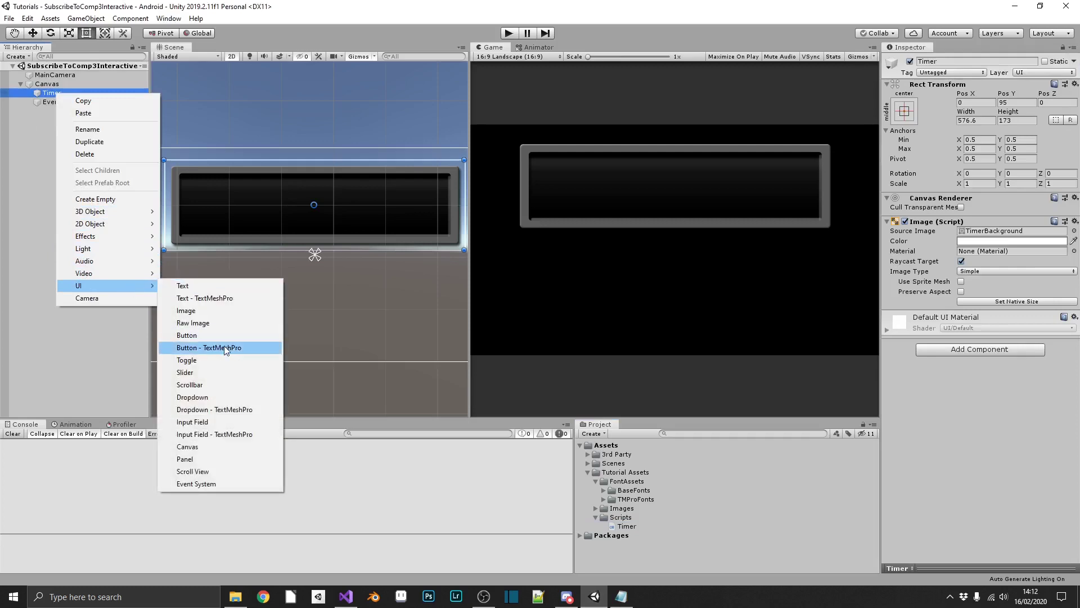
left_click(243, 299)
left_click(78, 102)
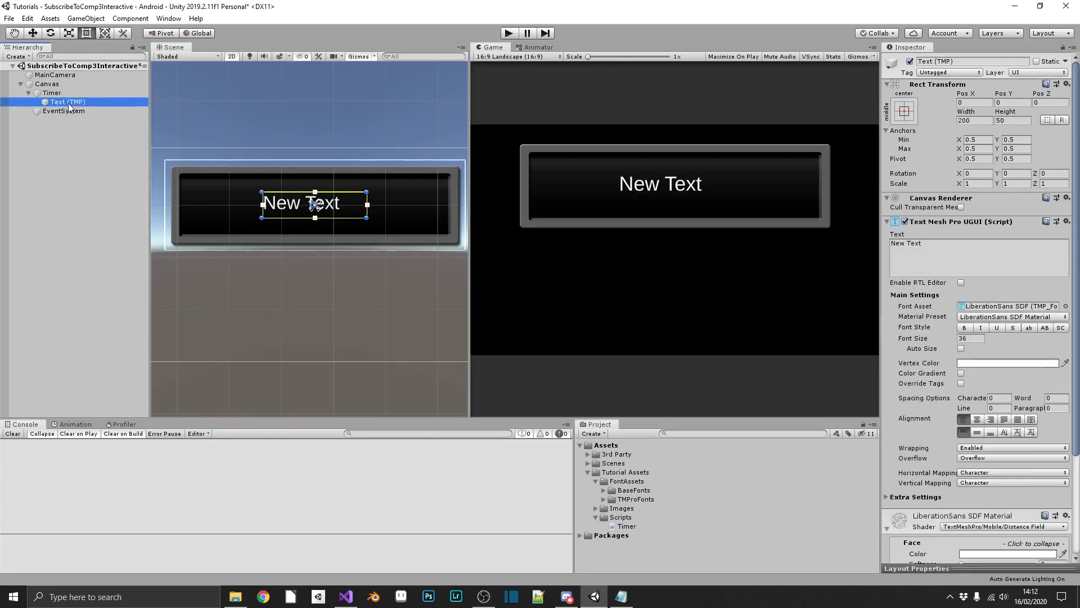
type("Text")
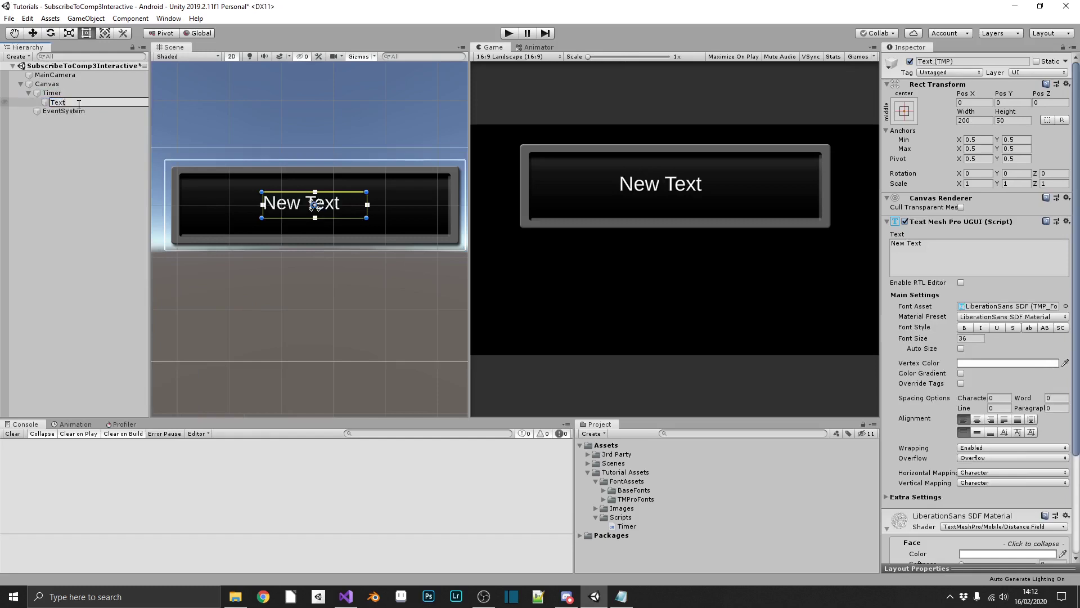
key("BackSpace")
key("BackSpace")
type("imerText")
key("Return")
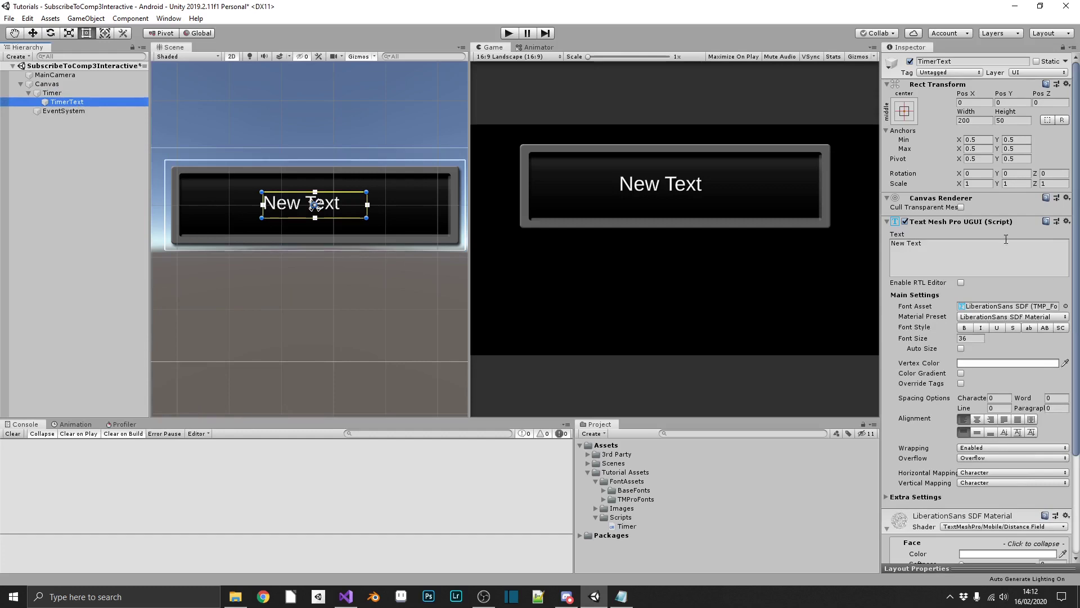
Set TimerText to read 00:00:00 and enlarge its box across the panel
left_click(943, 251)
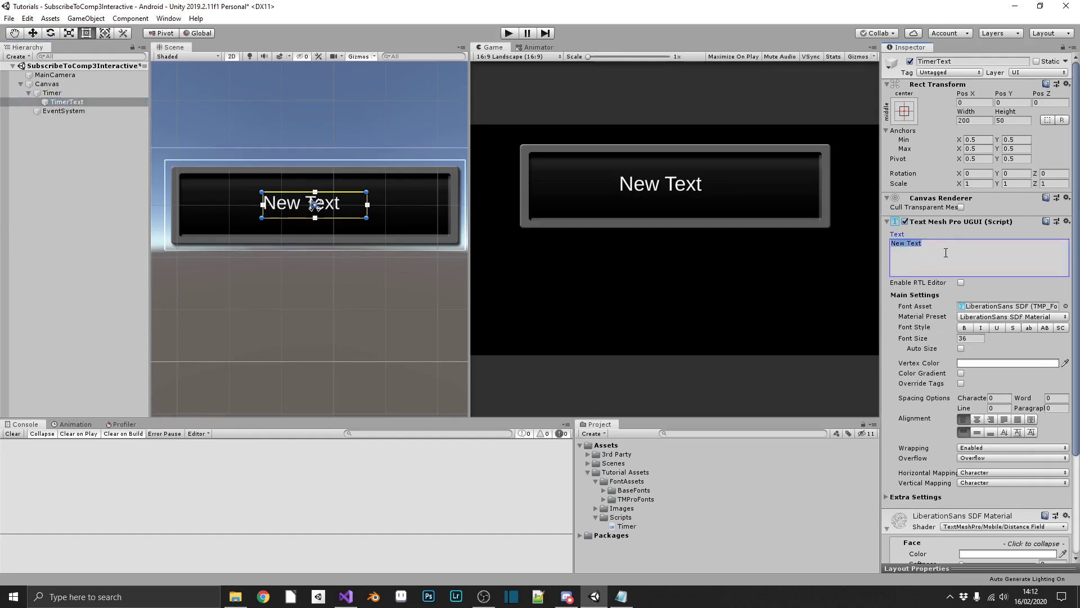
type("0")
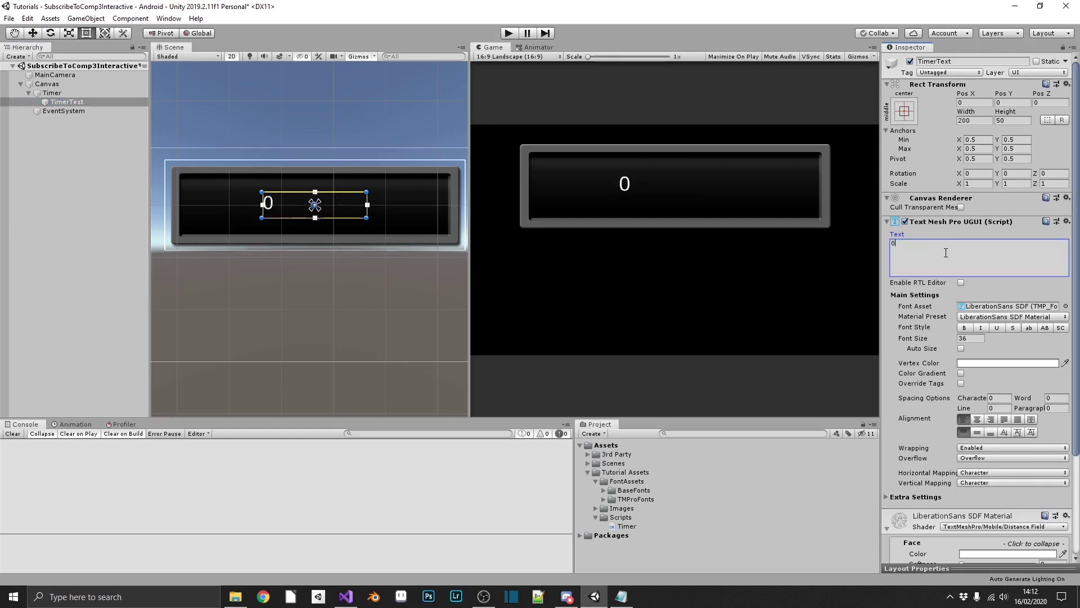
type("0:00:00")
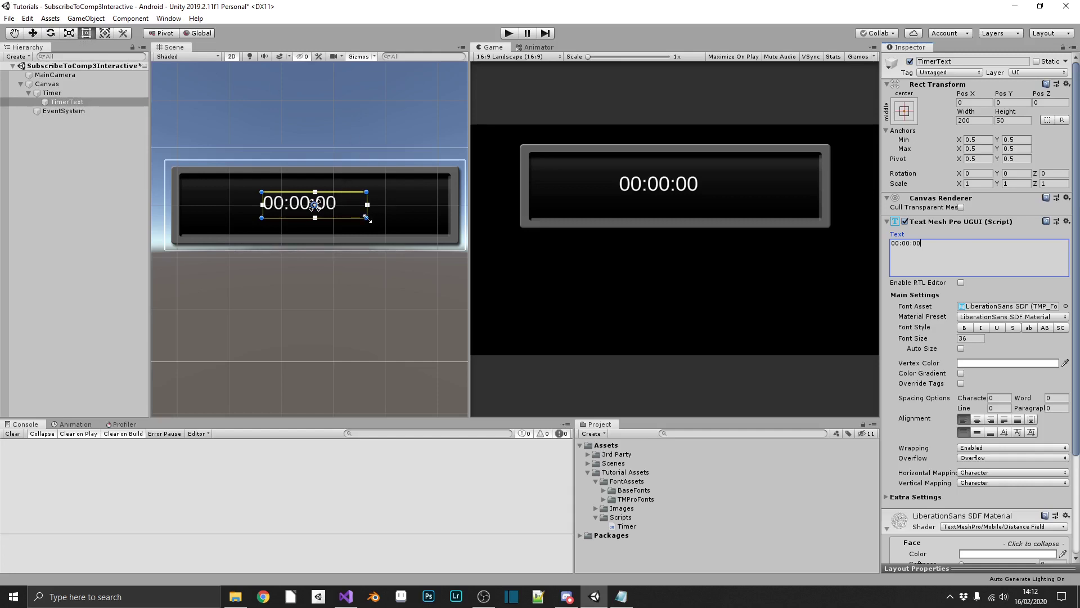
left_click_drag(367, 218, 442, 228, "alt")
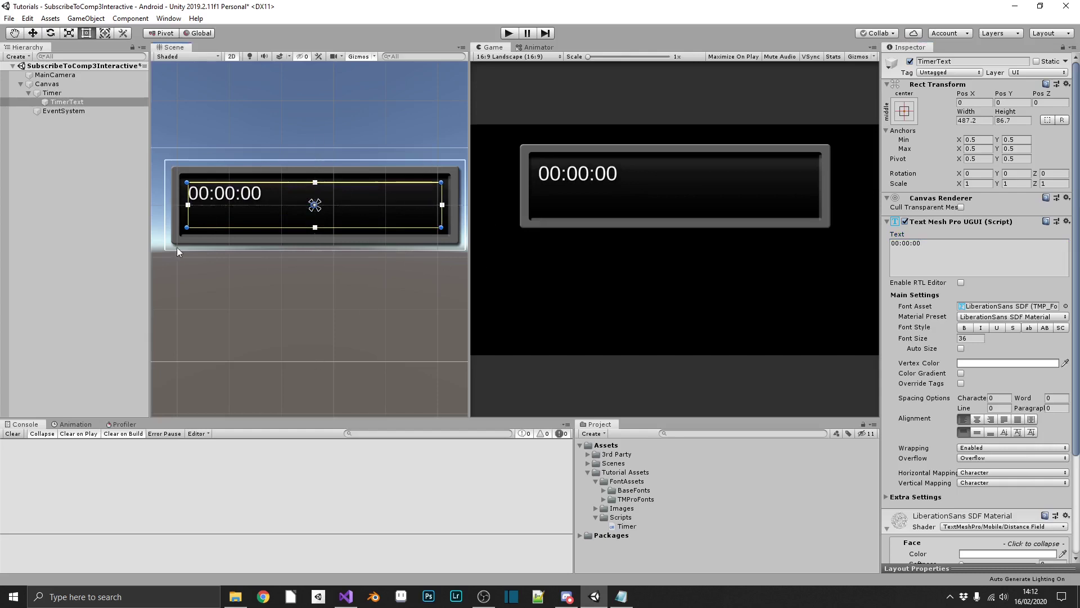
Make the timer text auto-sized, red, and centred in its panel
left_click(961, 348)
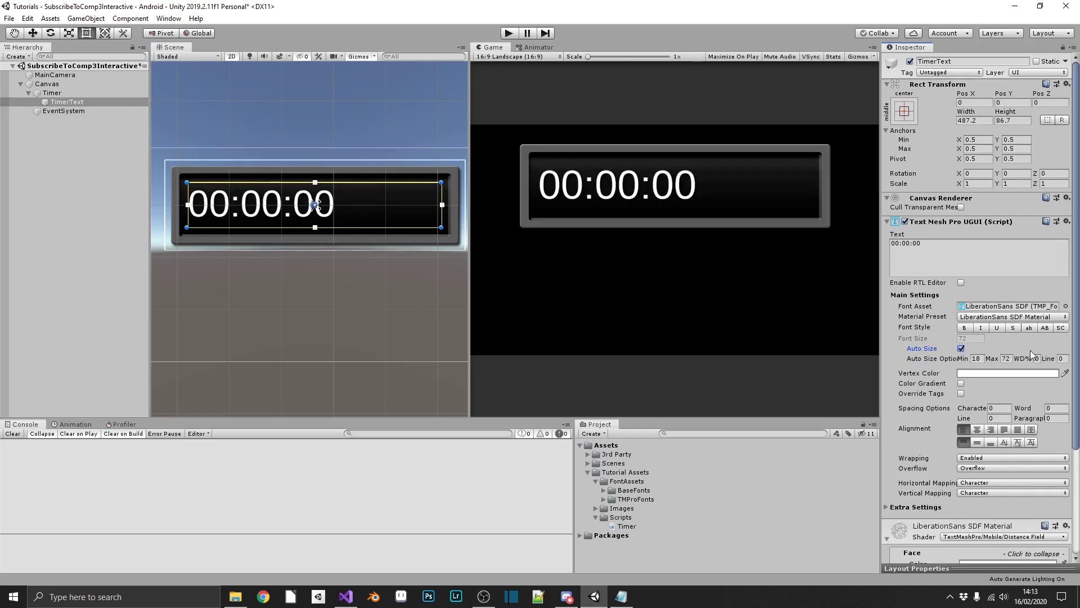
left_click(1007, 373)
left_click(102, 80)
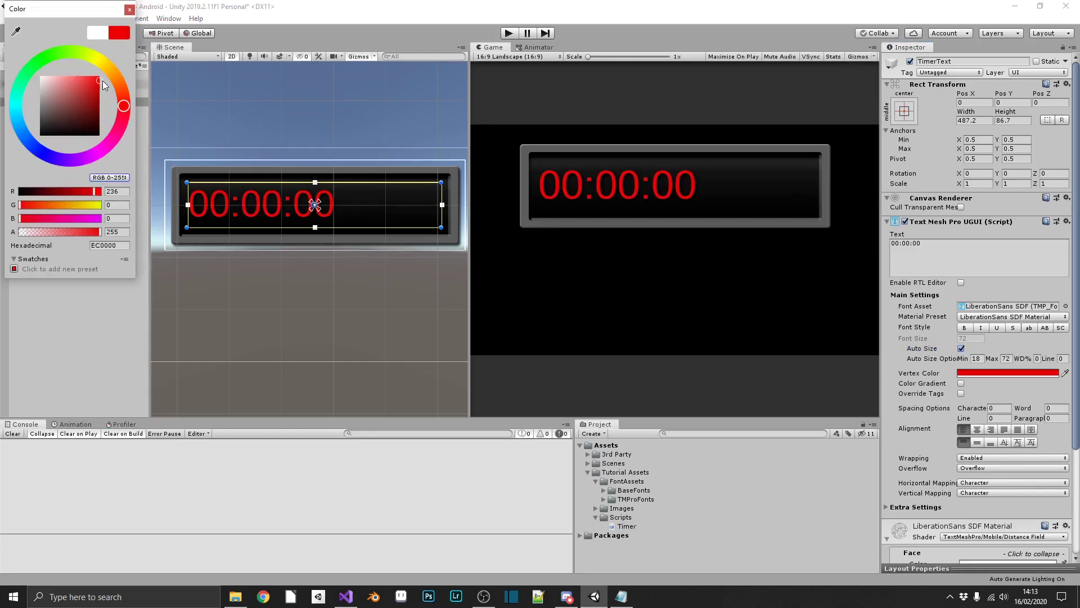
left_click(130, 10)
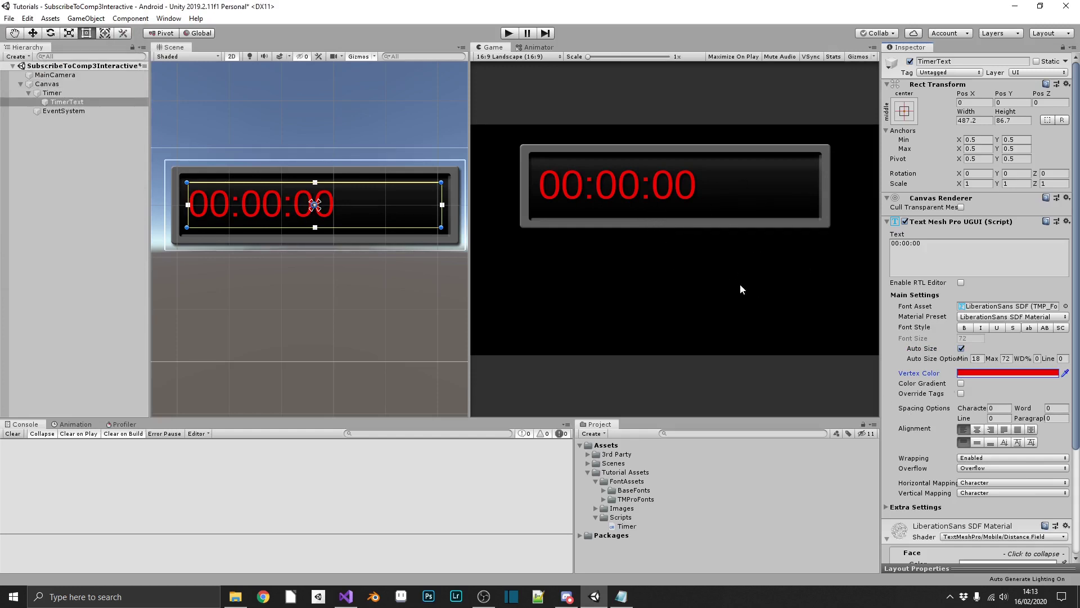
left_click(977, 430)
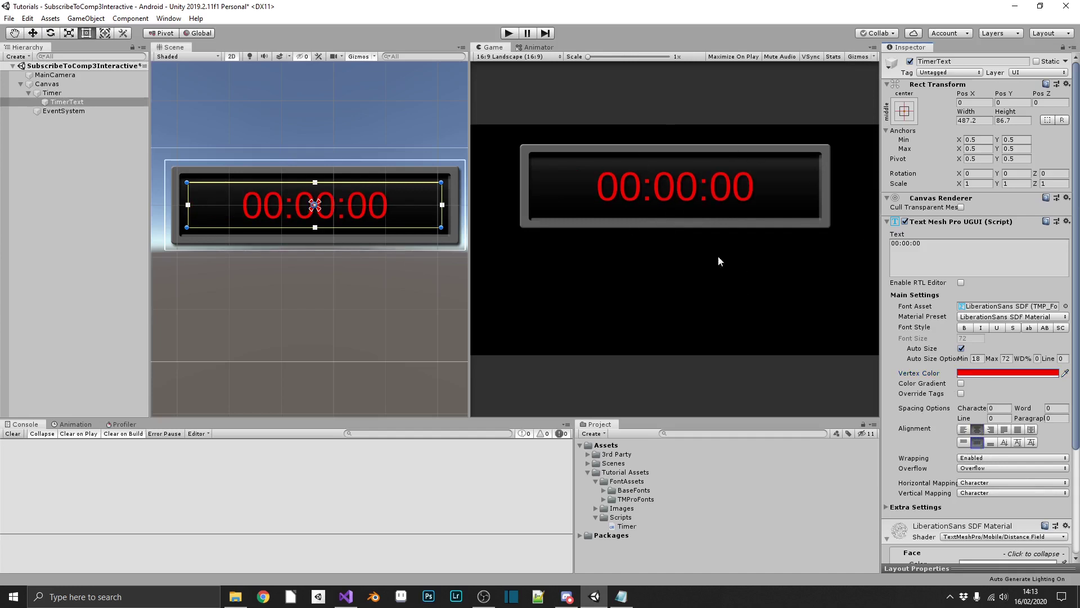
Apply the DIGITALDREAM SDF font asset from TMProFonts to the timer text
left_click(604, 490)
left_click(604, 499)
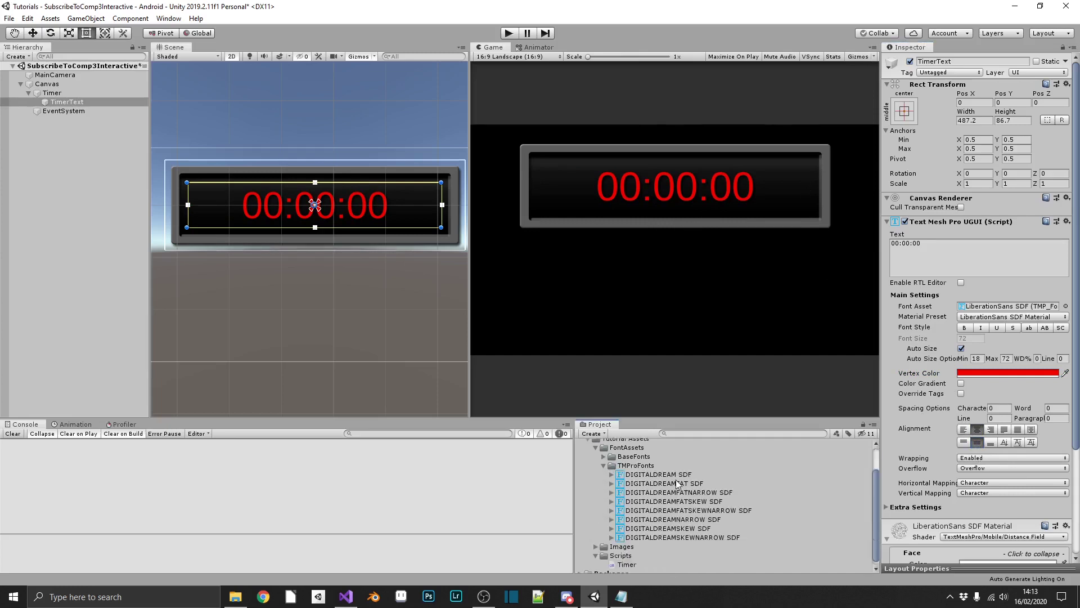
mouse_move(669, 474)
left_mouse_down()
mouse_move(930, 359)
mouse_move(1007, 306)
left_mouse_up()
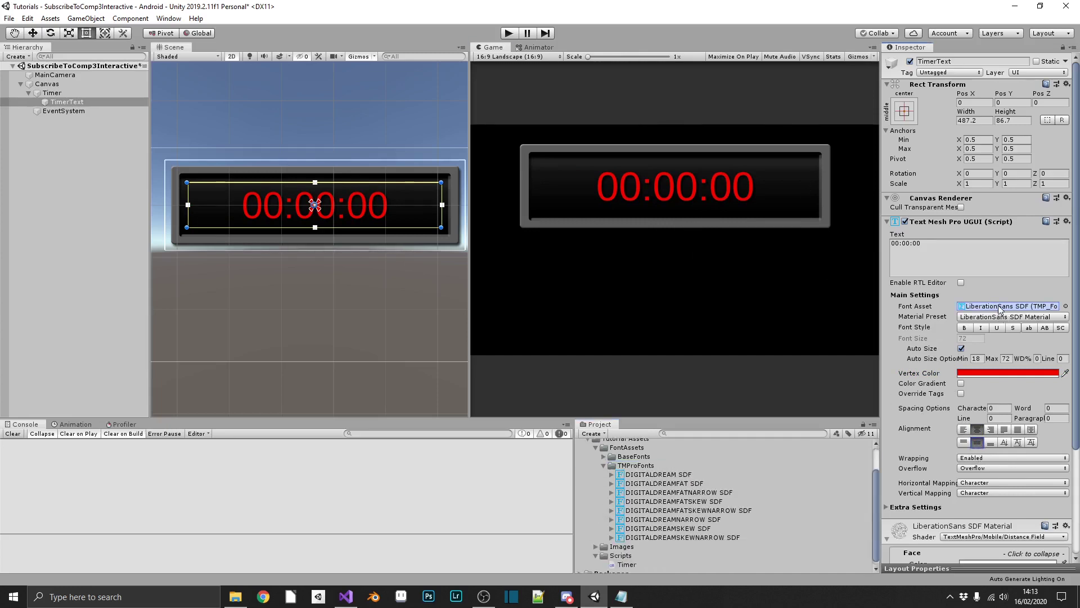
left_click(604, 465)
left_click(587, 472)
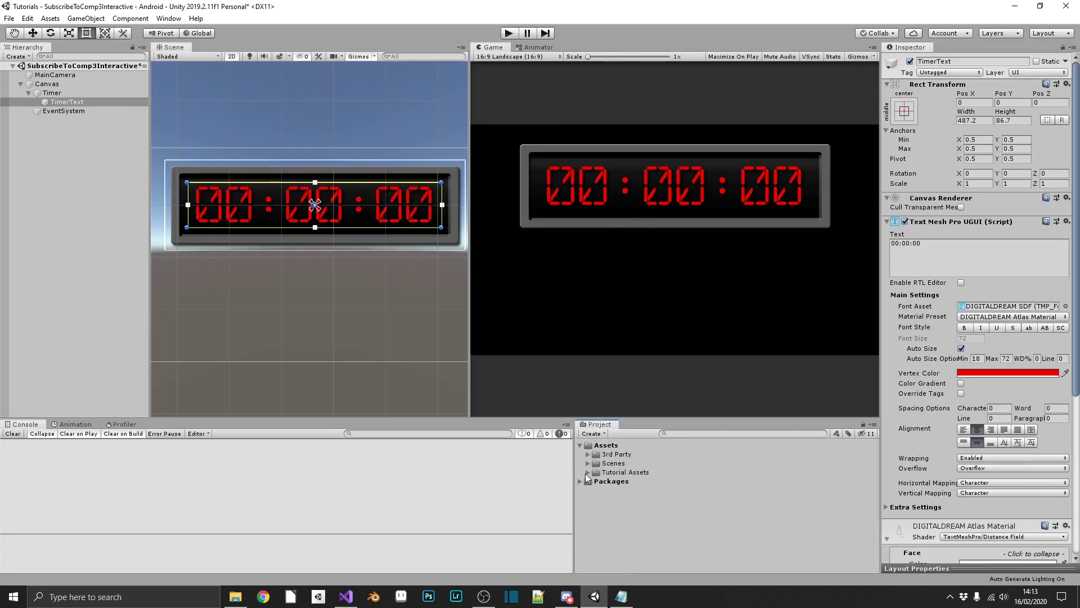
left_click(40, 94)
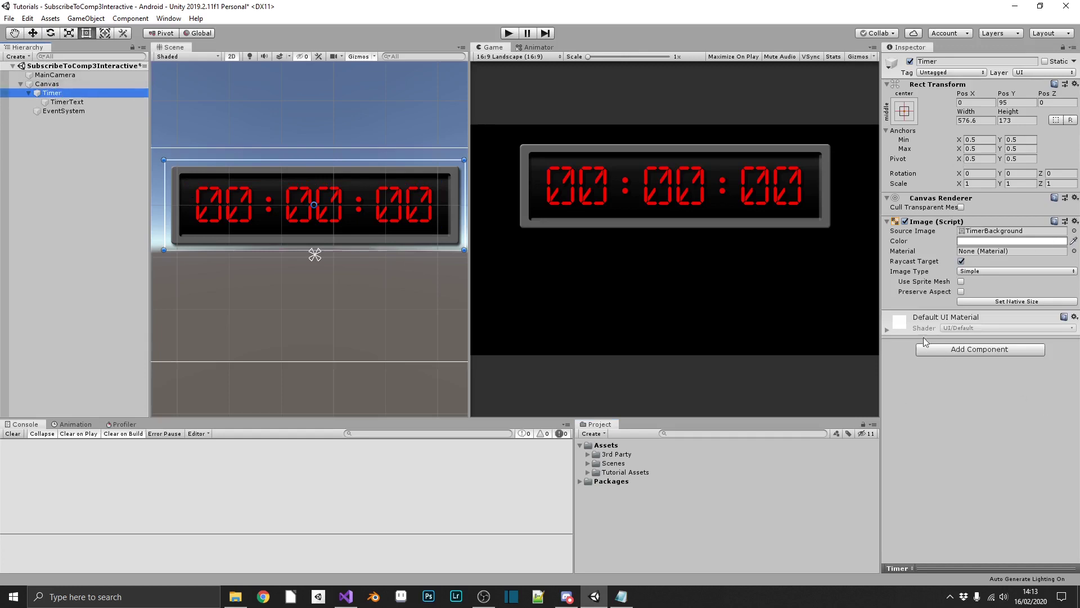
Attach the Timer script with TimerText linked, and save Timer as a prefab in Assets
left_click(587, 472)
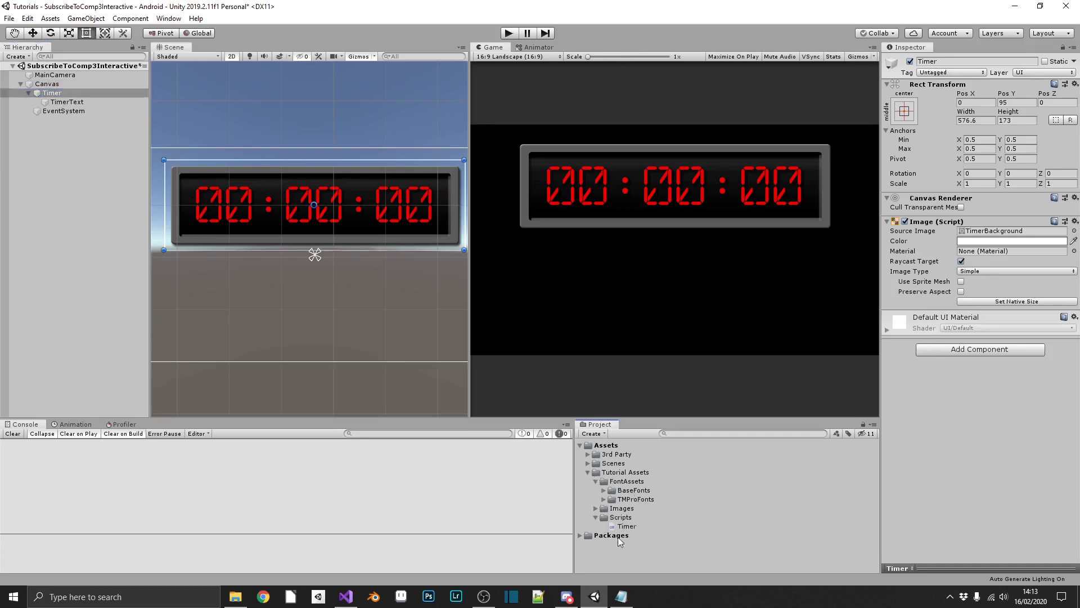
mouse_move(625, 526)
left_mouse_down()
mouse_move(854, 510)
mouse_move(956, 430)
left_mouse_up()
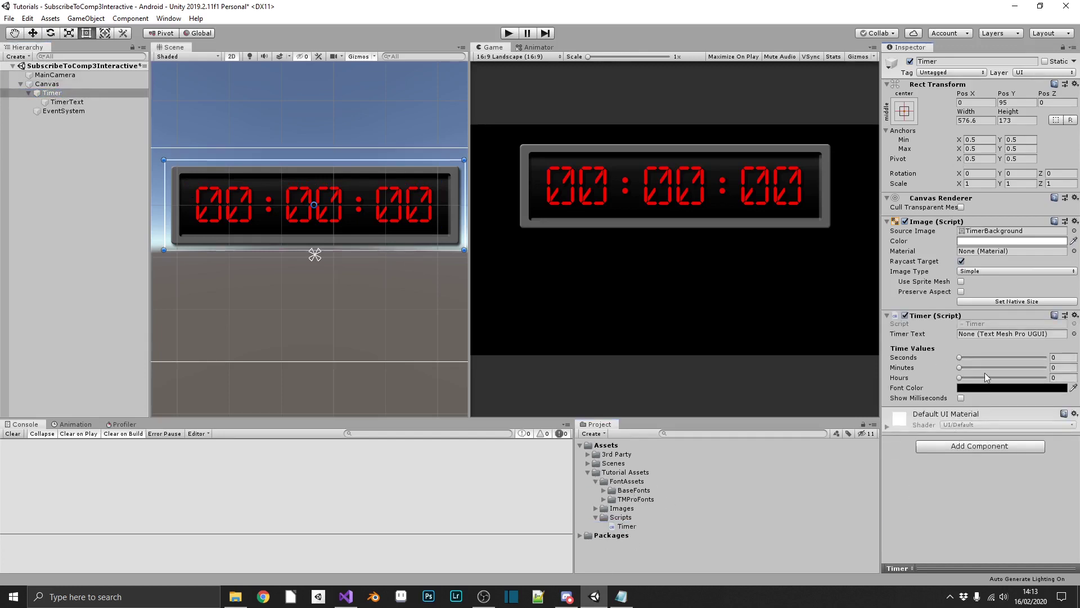
left_click_drag(65, 102, 974, 336)
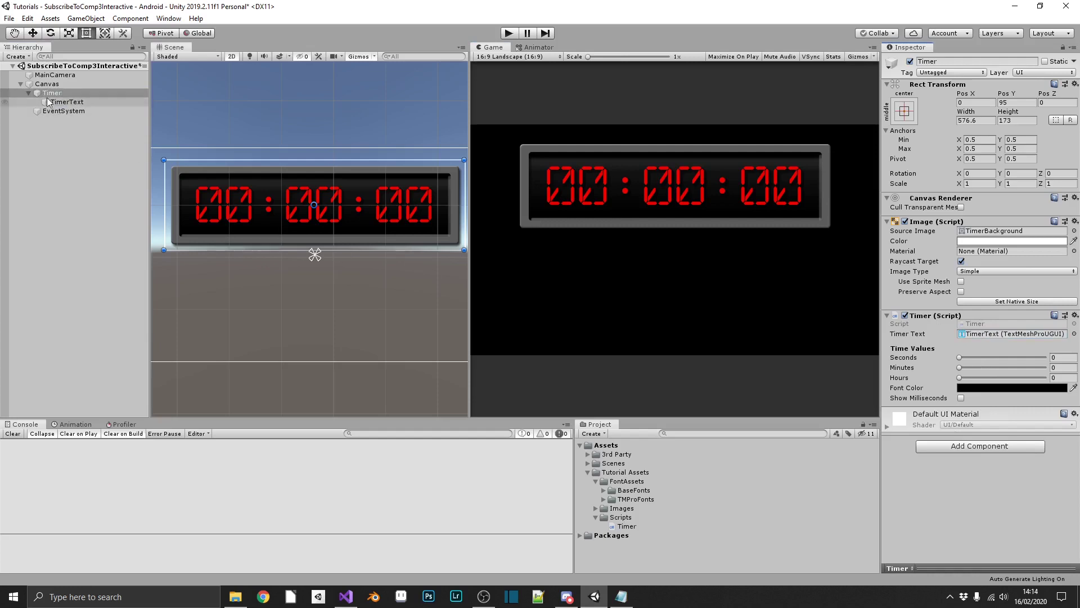
mouse_move(626, 481)
left_mouse_down()
mouse_move(39, 120)
mouse_move(606, 450)
left_mouse_up()
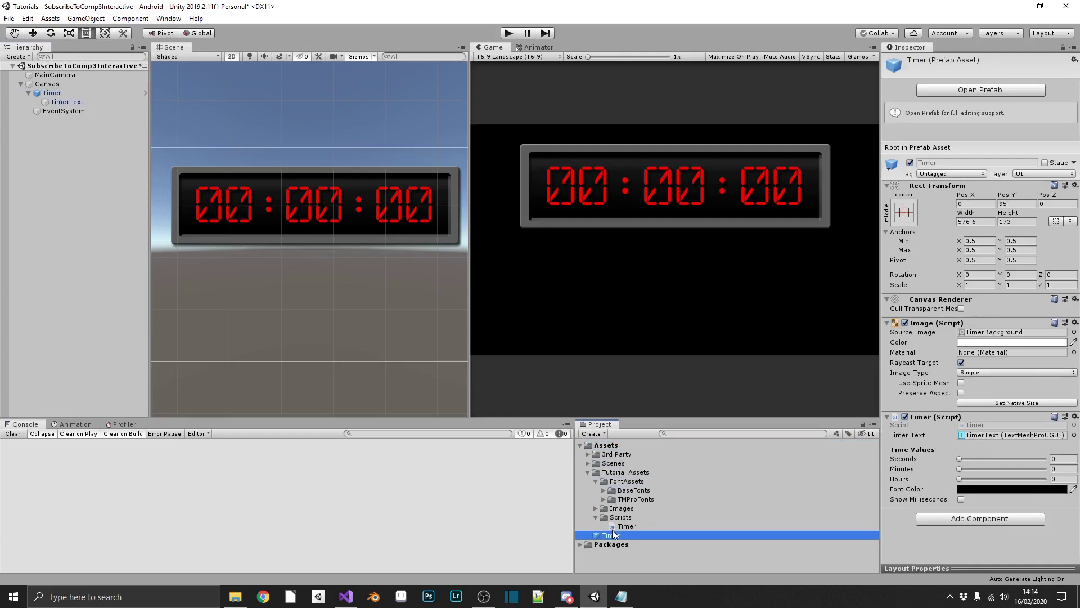
left_click(26, 93)
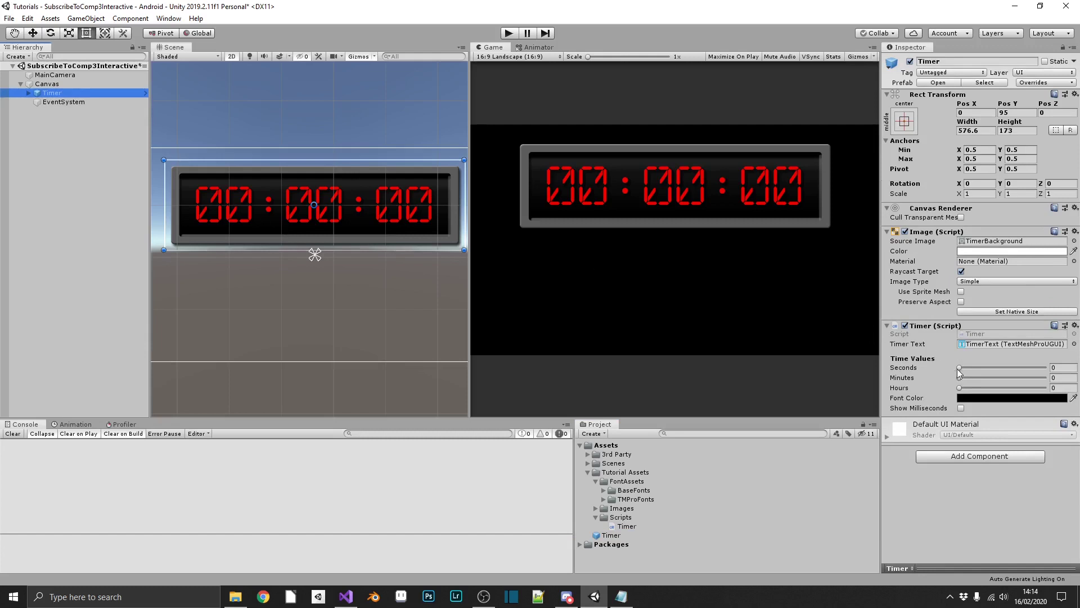
Set the Timer's Seconds to 10 and its font colour to fully opaque orange (CB9000)
left_click(1058, 367)
type("10")
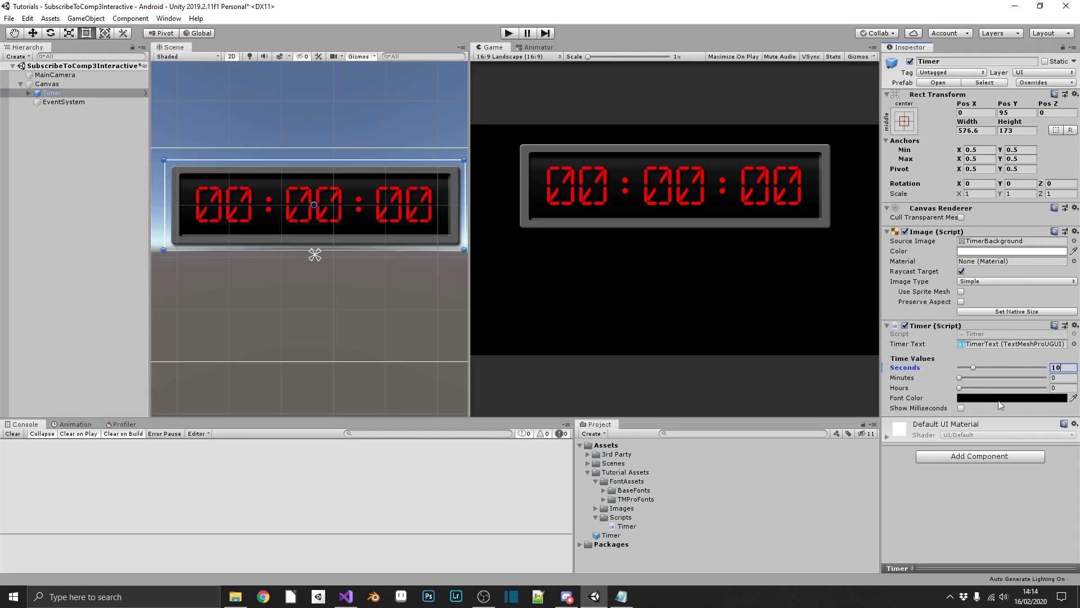
left_click(980, 398)
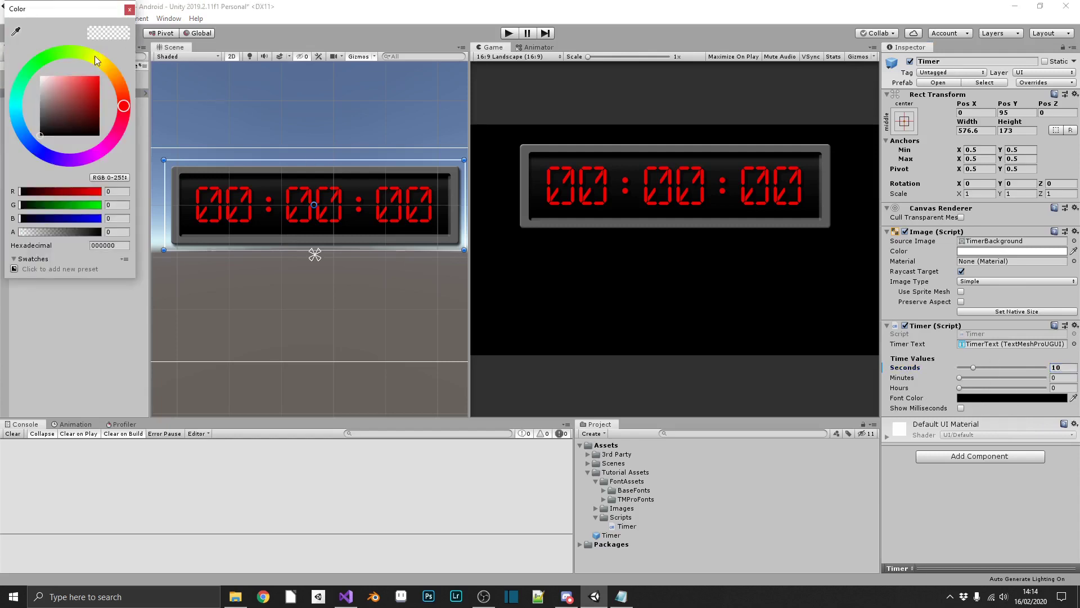
left_click(108, 69)
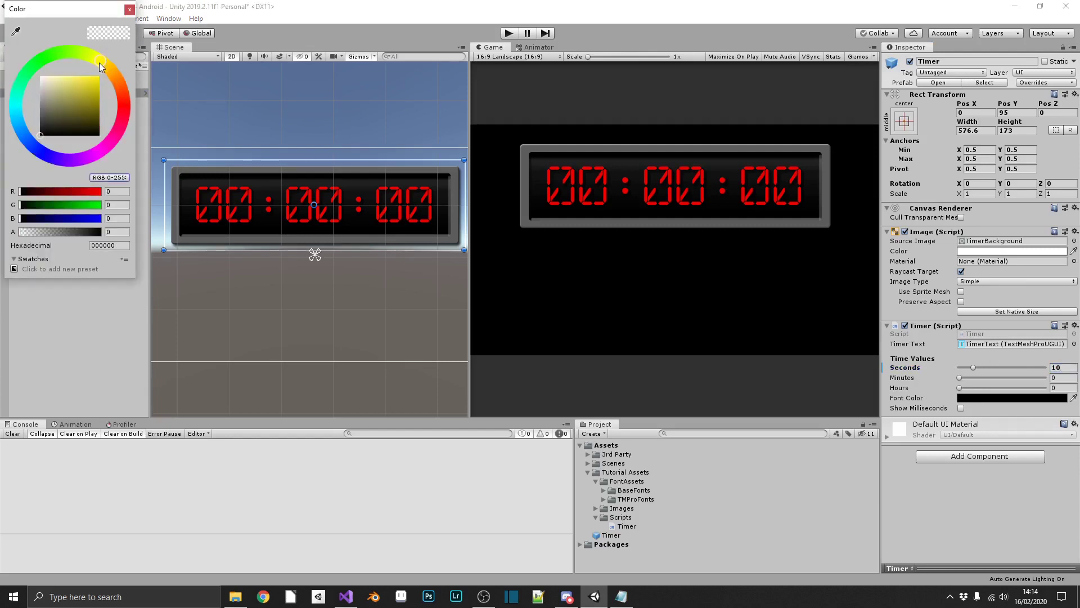
left_click(100, 89)
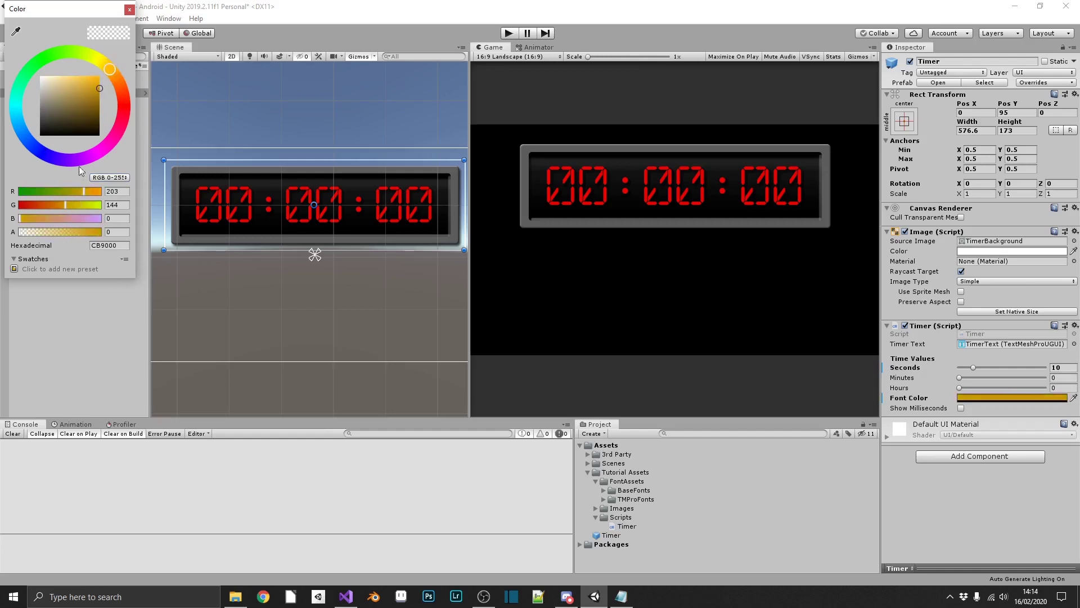
left_click(23, 233)
left_click_drag(23, 235, 127, 236)
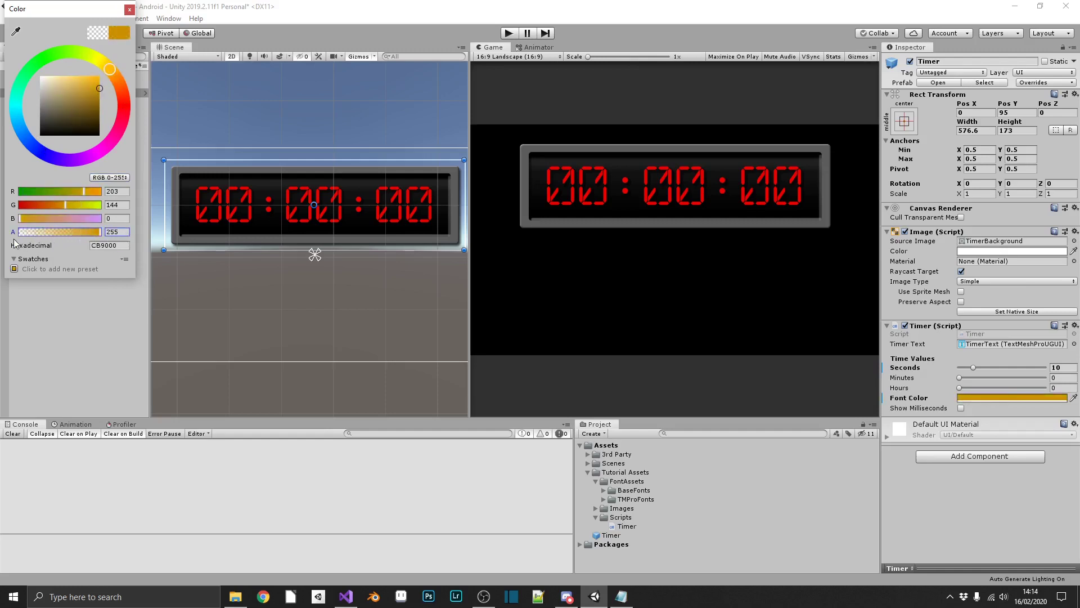
left_click(129, 11)
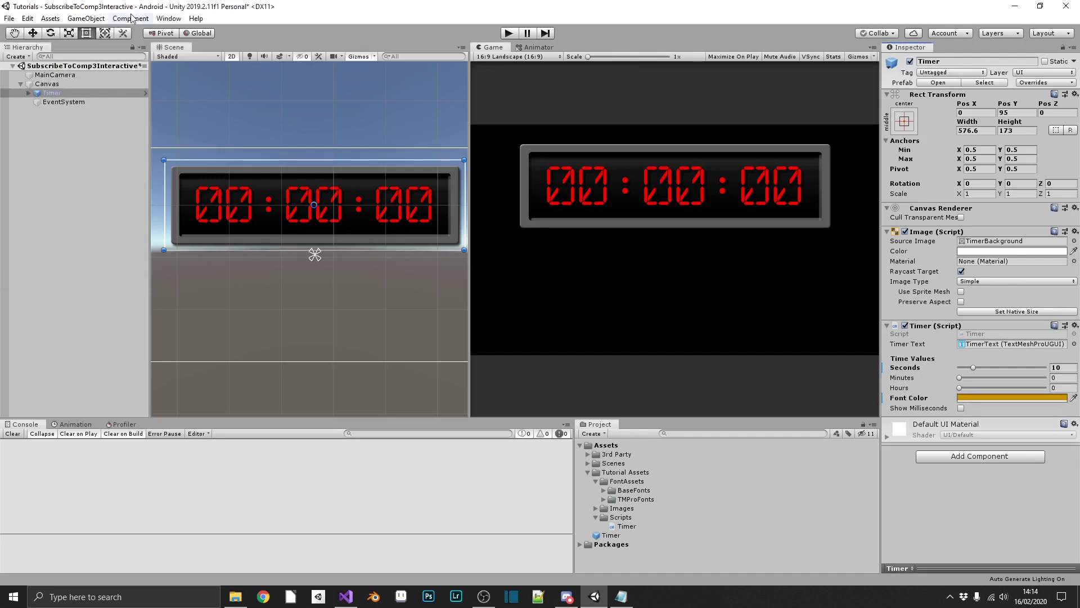
left_click(510, 33)
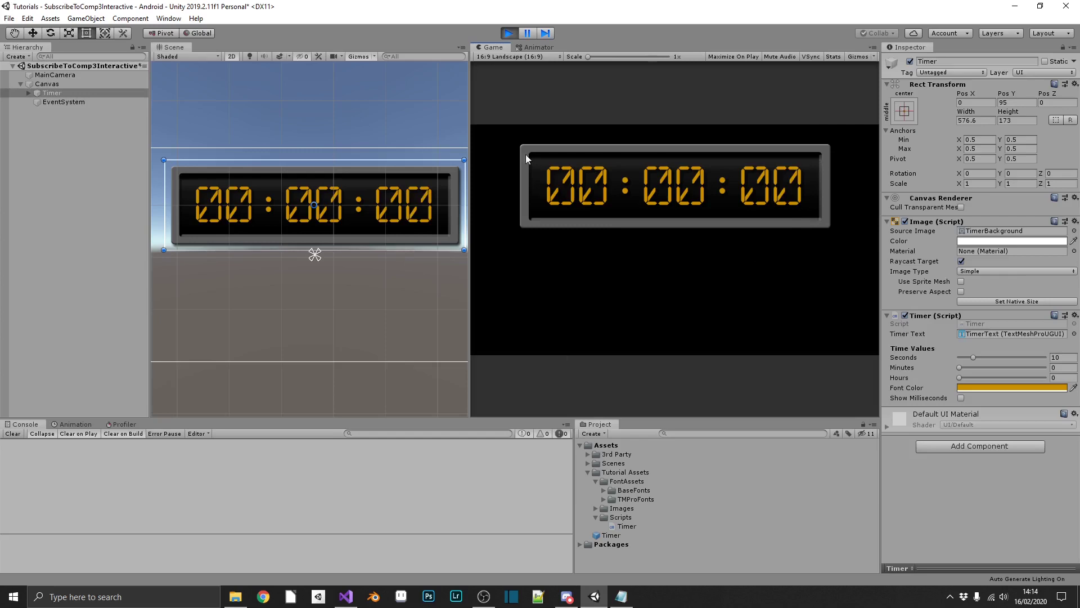
left_click(508, 33)
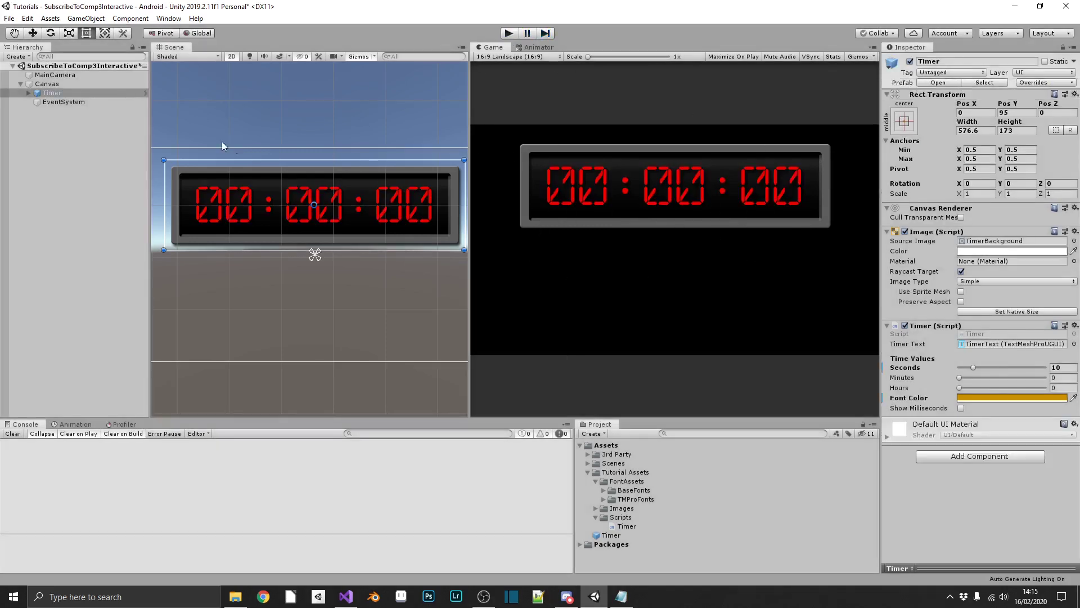
Duplicate Timer as Timer2 and move it below the first timer
left_click(84, 92)
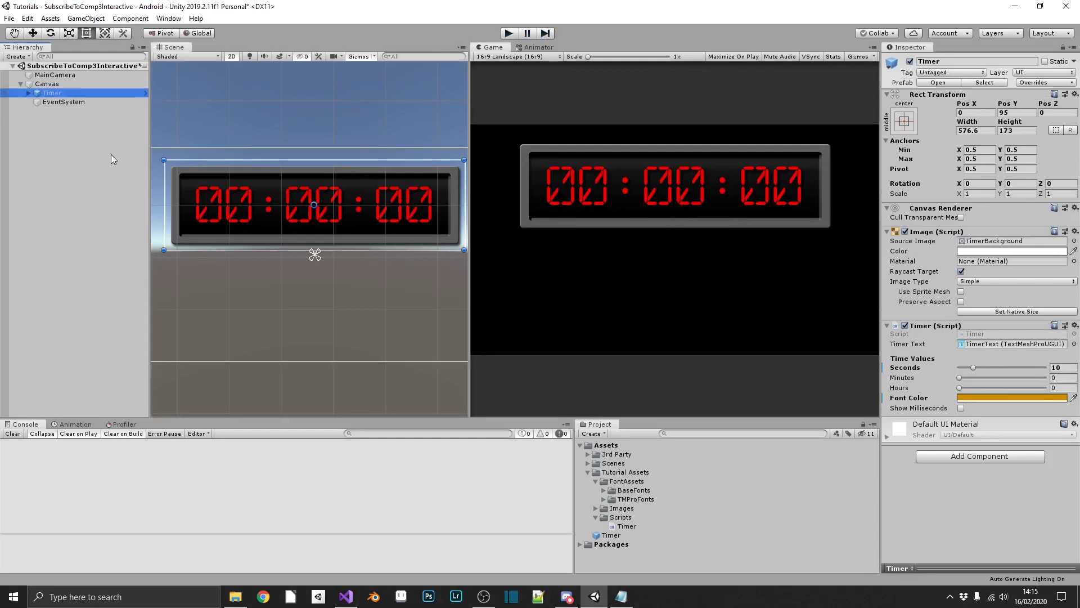
key("ctrl+d")
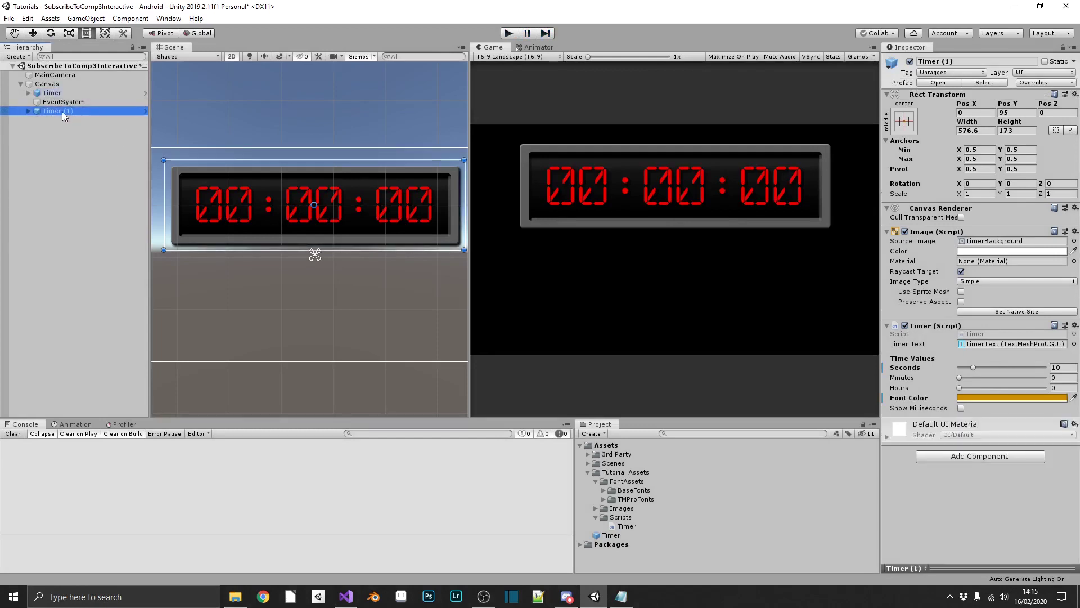
left_click(62, 112)
key("End")
key("BackSpace")
key("BackSpace")
key("BackSpace")
key("BackSpace")
key("Return")
left_click(32, 33)
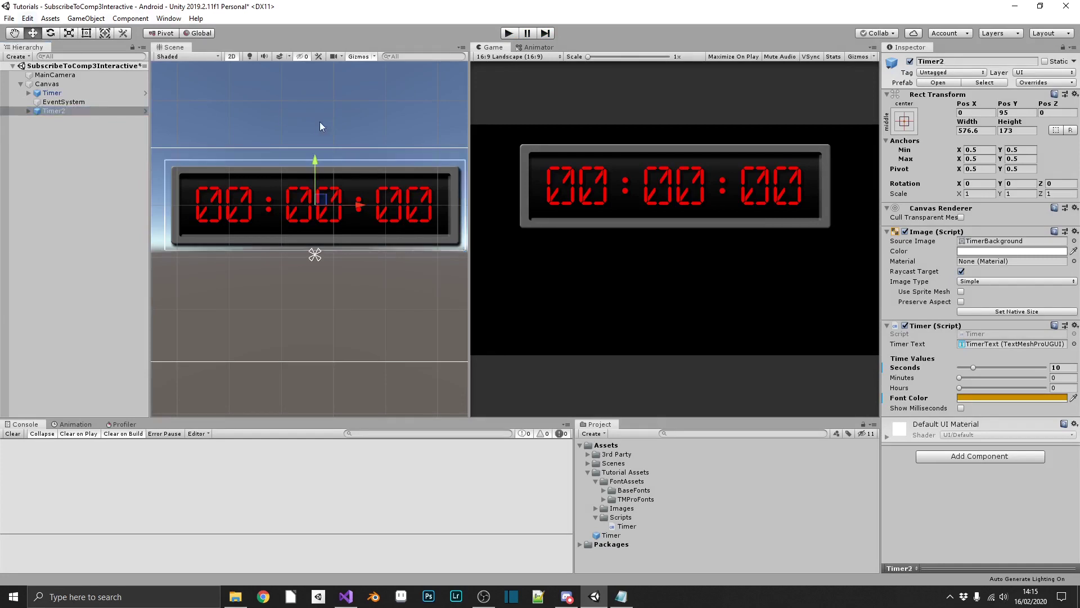
left_click_drag(317, 182, 317, 273)
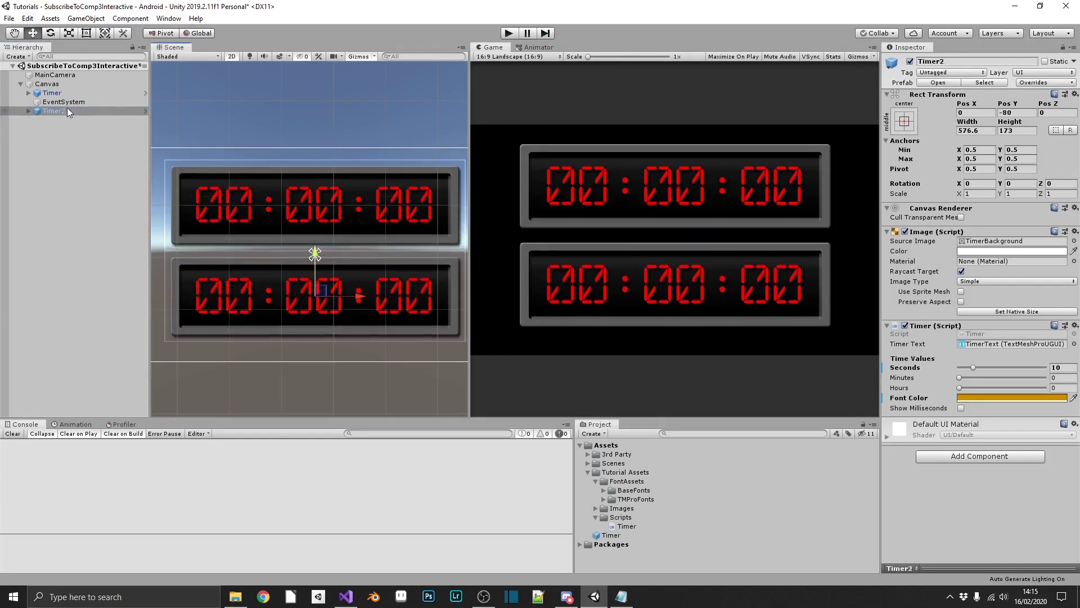
Give Timer2 1 minute 25 seconds, a green font colour, and Show Milliseconds on
left_click(1063, 367)
type("25")
left_click(1059, 377)
type("1")
left_click(1006, 397)
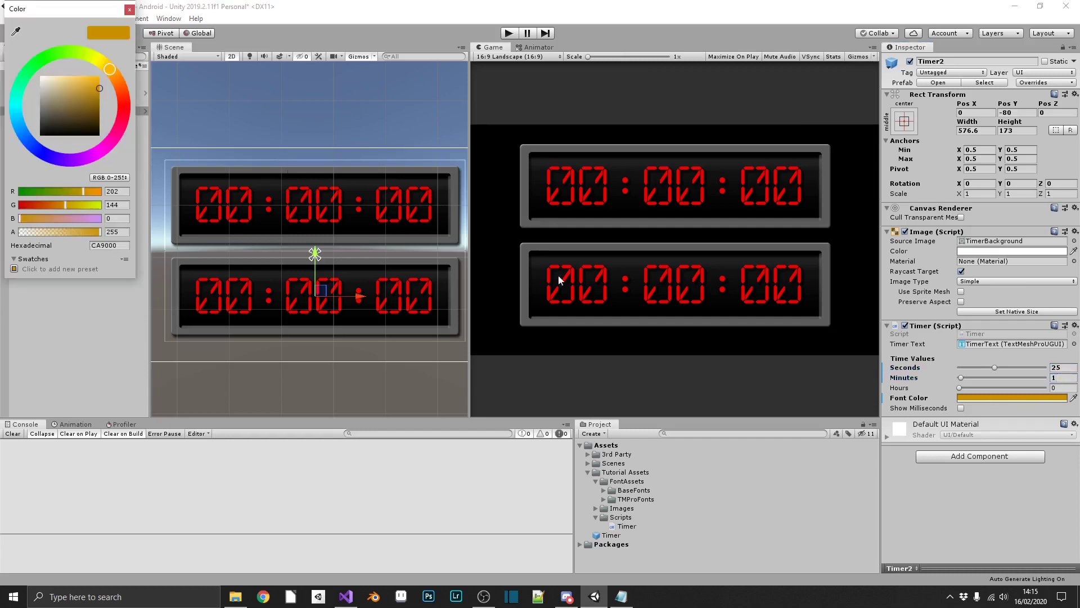
left_click(58, 45)
left_click_drag(77, 81, 93, 100)
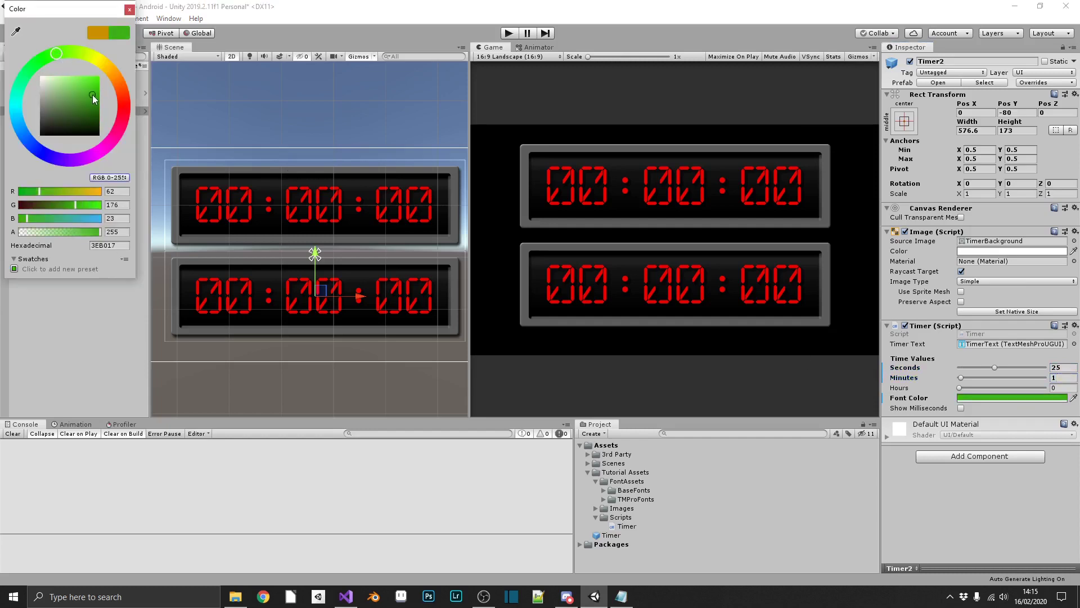
left_click(130, 9)
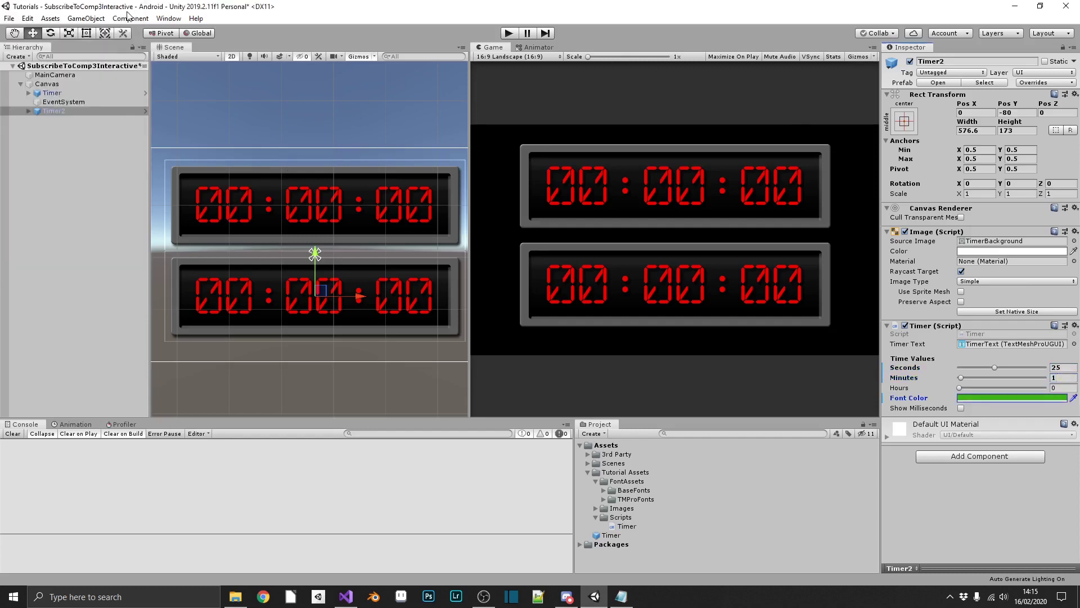
left_click(960, 408)
left_click(508, 33)
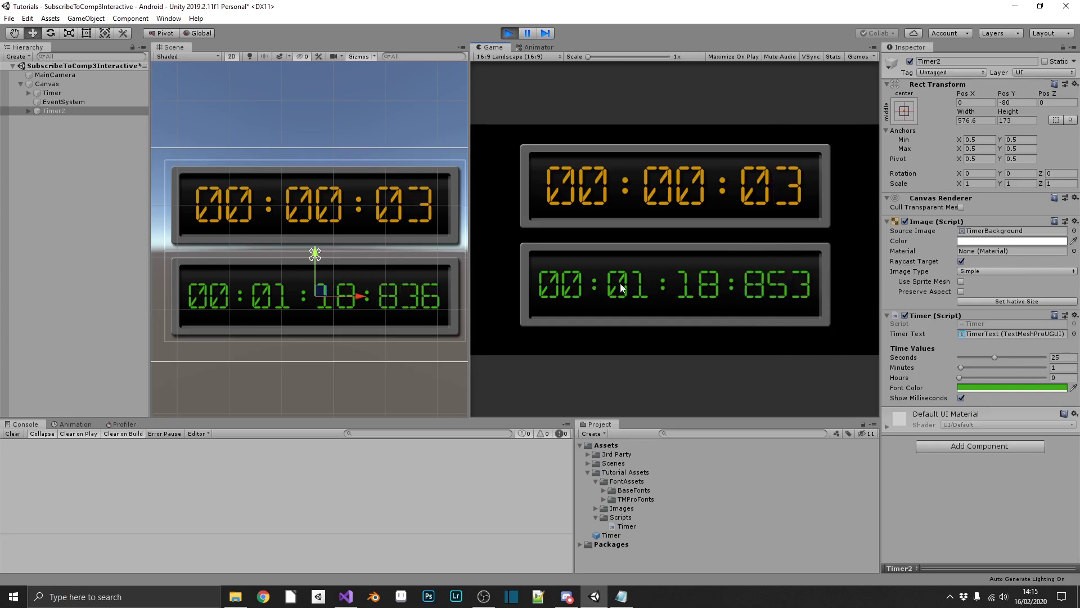
key("ctrl+p")
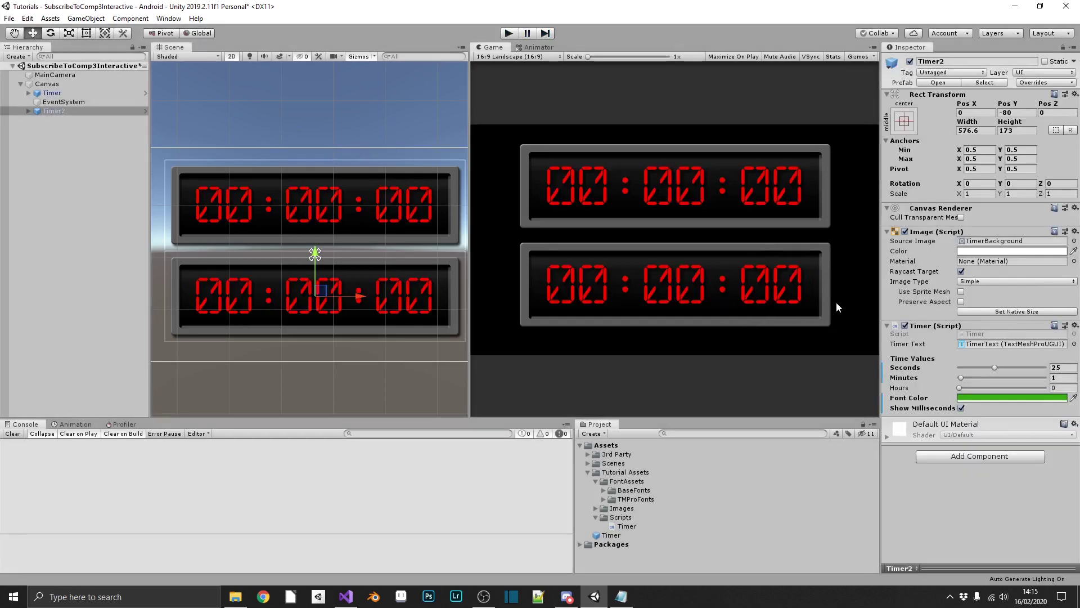